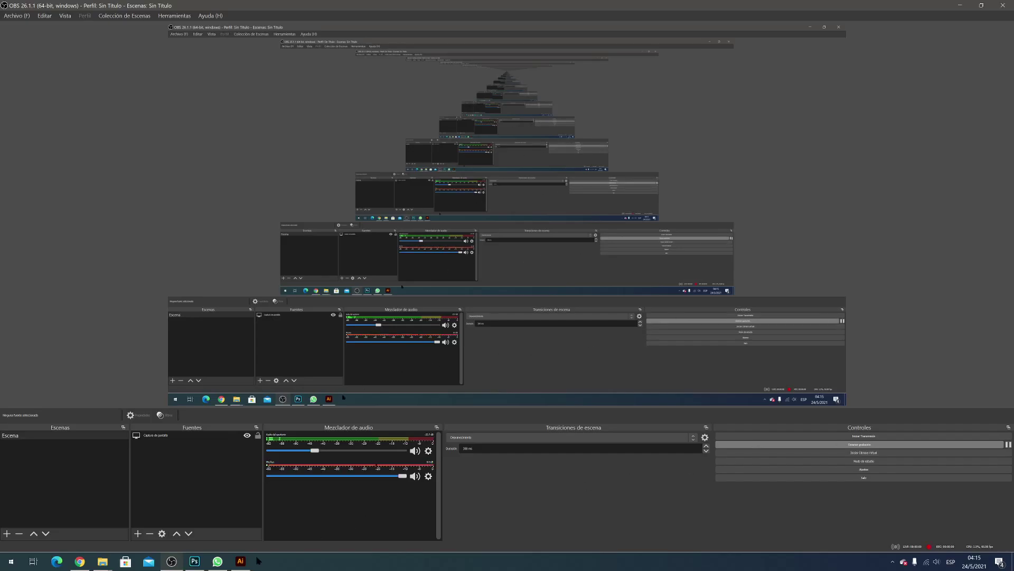
# - Create a new 800 × 800 px document using the Personalizado preset
pyautogui.click(241, 561)
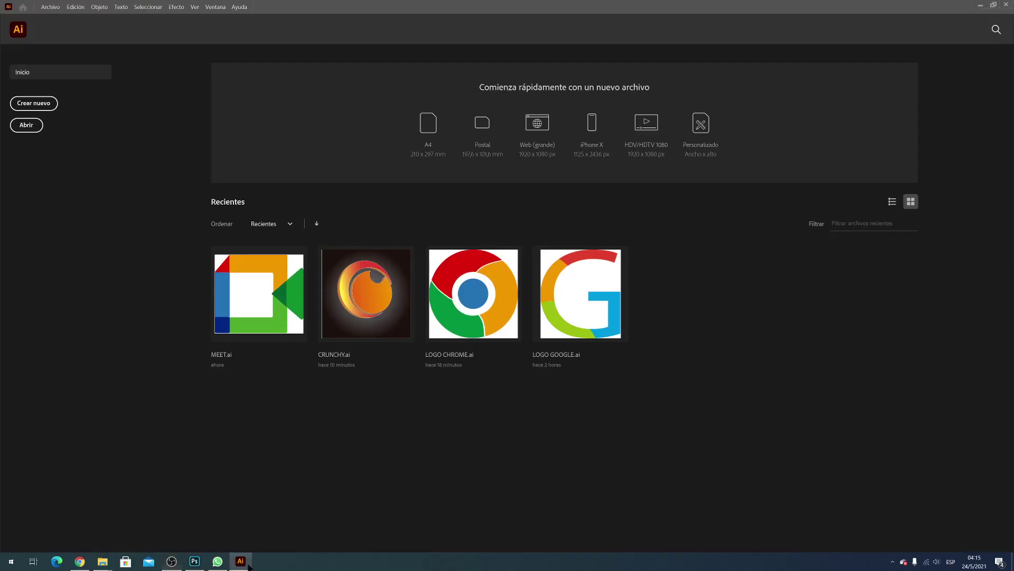
pyautogui.click(44, 7)
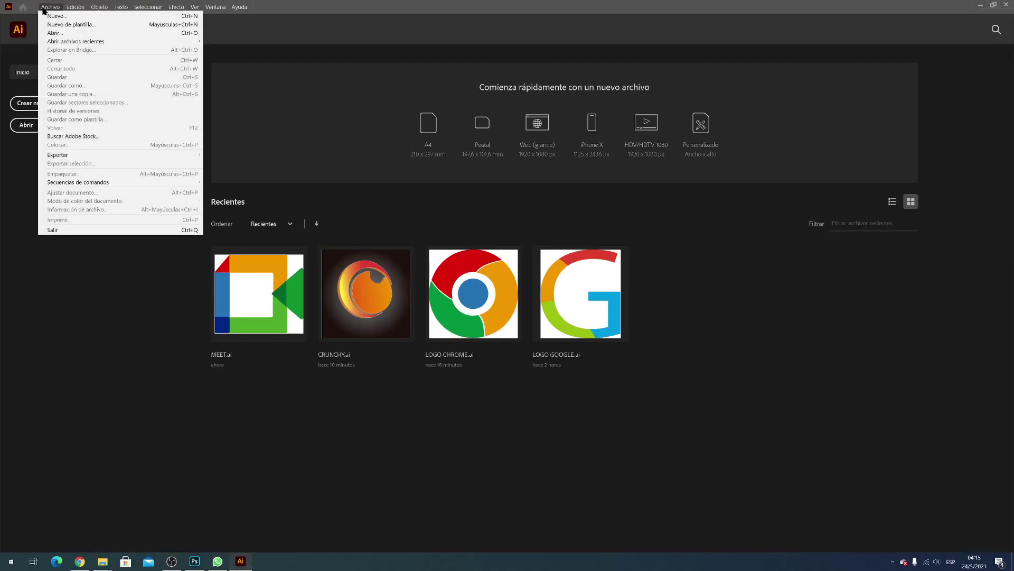
pyautogui.click(71, 17)
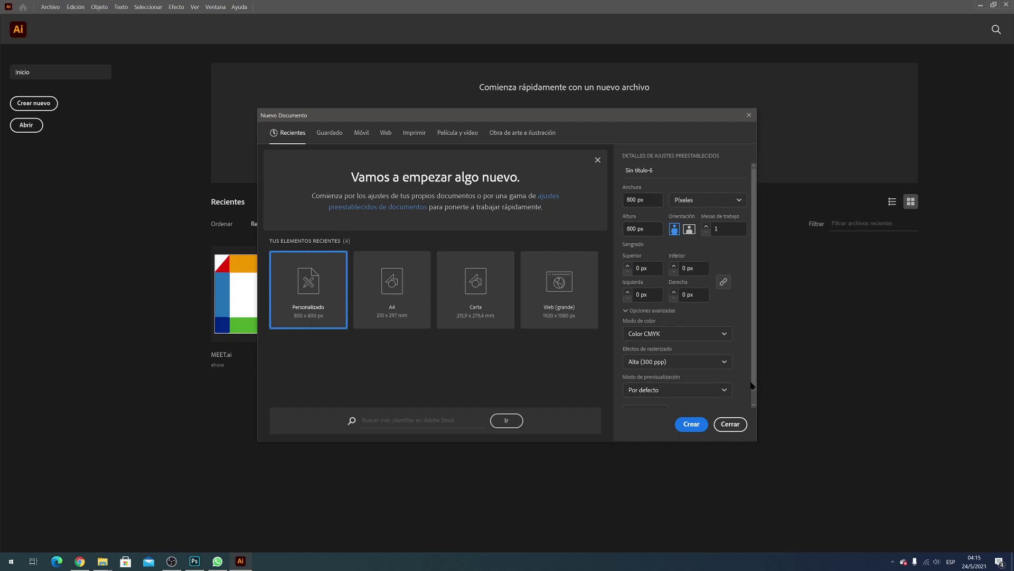
pyautogui.scroll(-1, 753, 386)
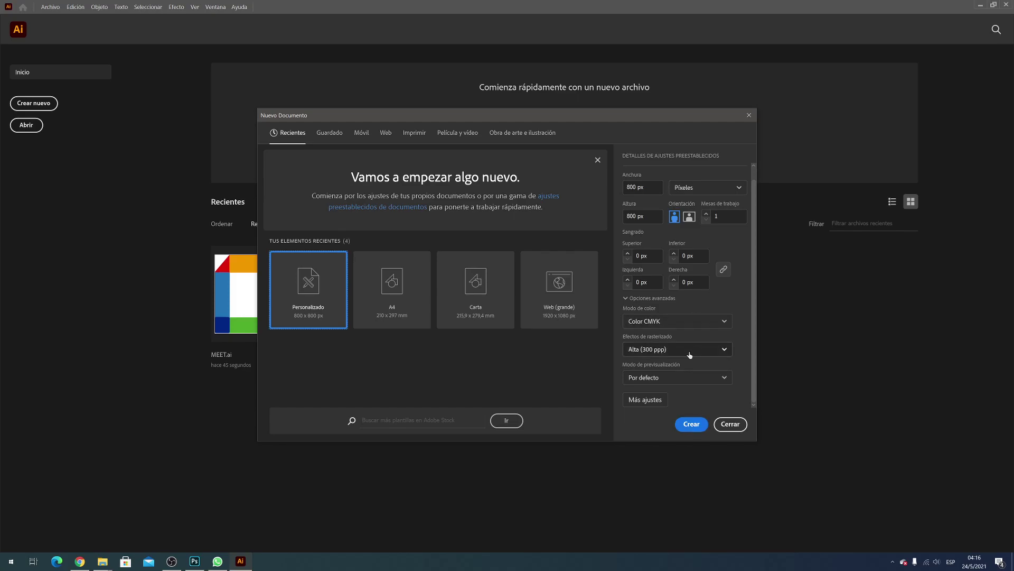
pyautogui.click(702, 424)
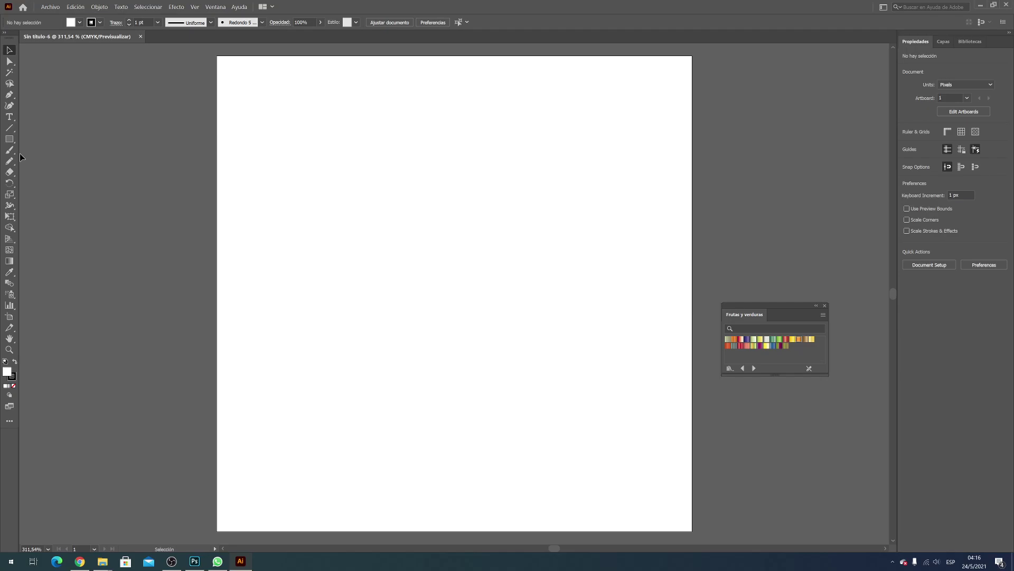
# - Draw a 3-sided polygon with a 50 px radius at the artboard centre
pyautogui.click(10, 139)
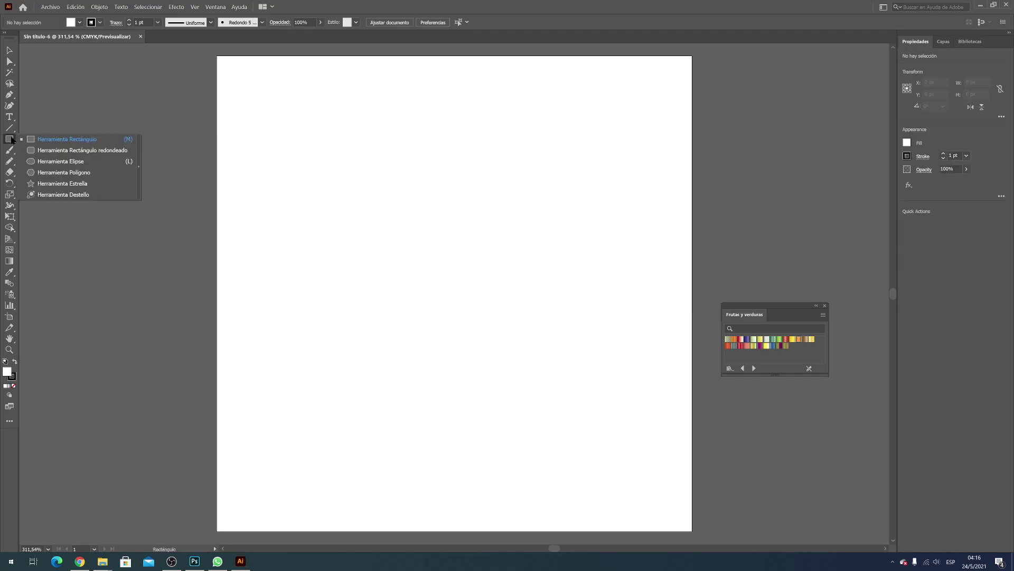
pyautogui.click(79, 172)
pyautogui.click(454, 297)
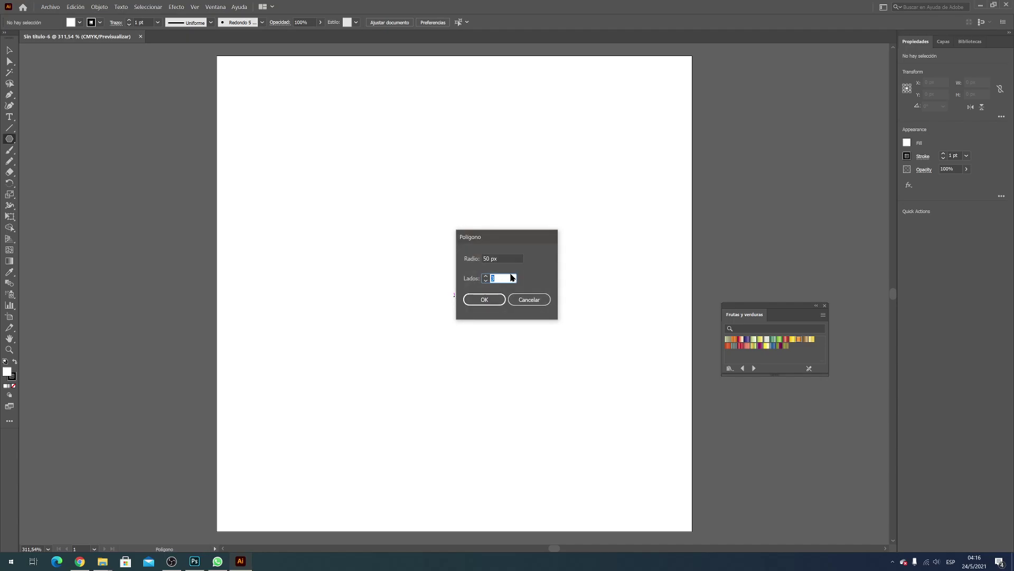
pyautogui.click(509, 279)
pyautogui.click(490, 300)
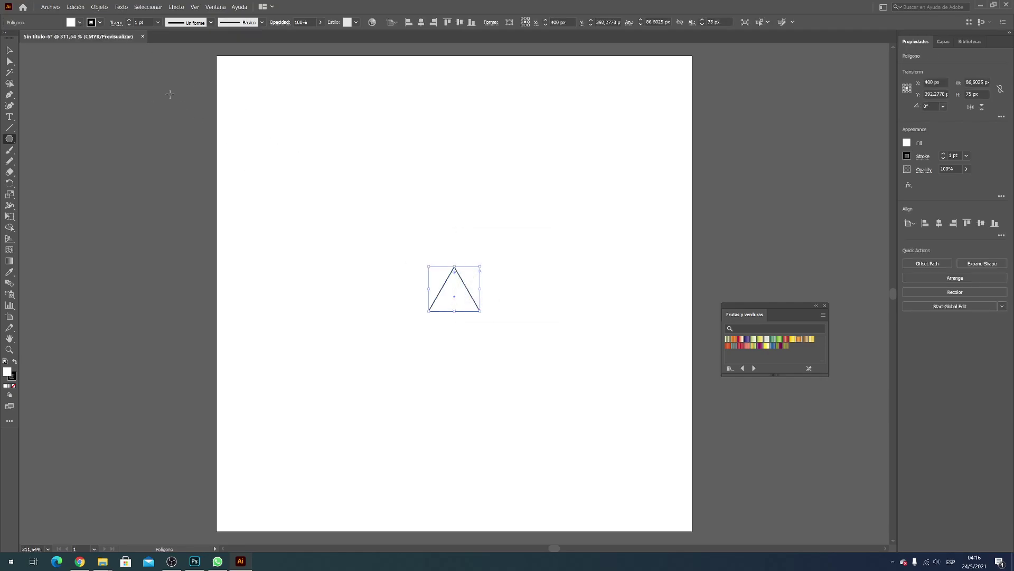
pyautogui.click(10, 50)
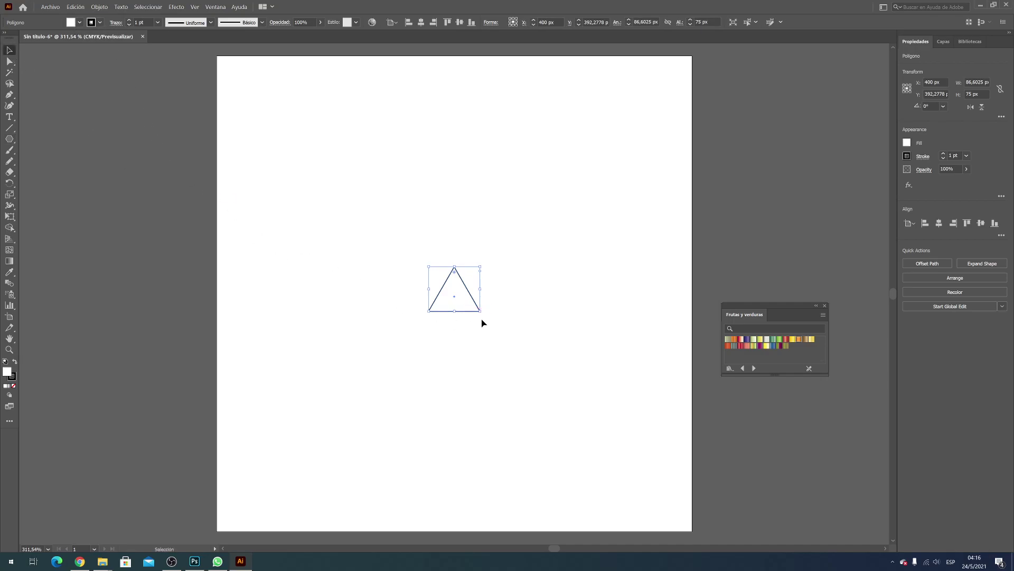
# - Enlarge the triangle and centre it horizontally and vertically on the artboard
pyautogui.moveTo(479, 314); pyautogui.dragTo(715, 496)
pyautogui.moveTo(602, 450); pyautogui.dragTo(493, 352)
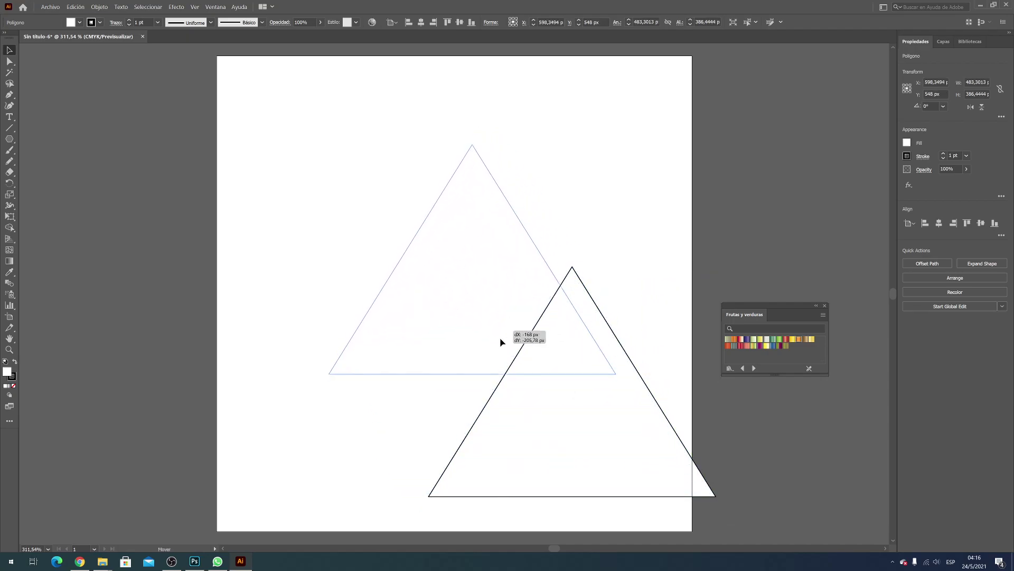
pyautogui.click(422, 23)
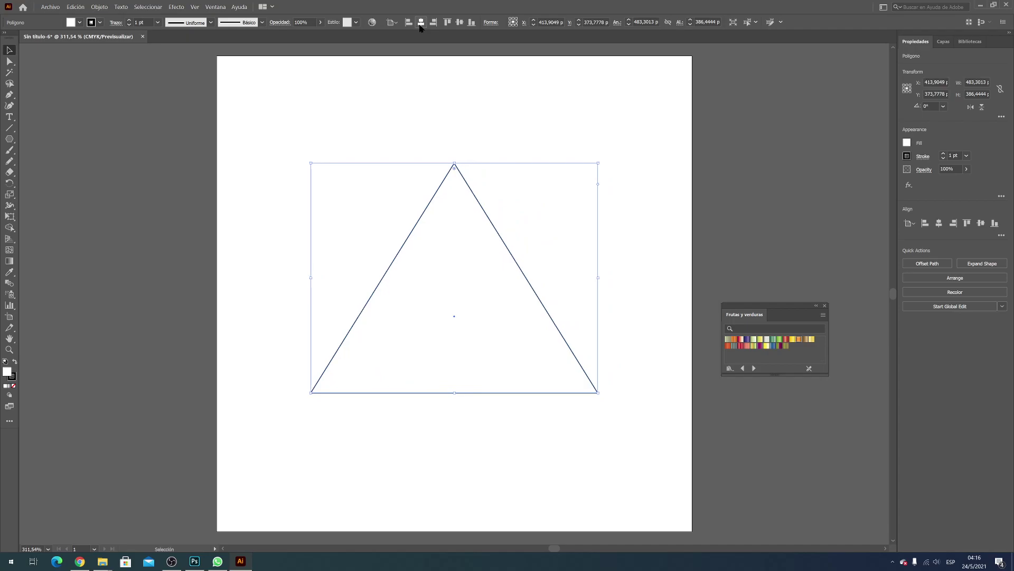
pyautogui.click(459, 22)
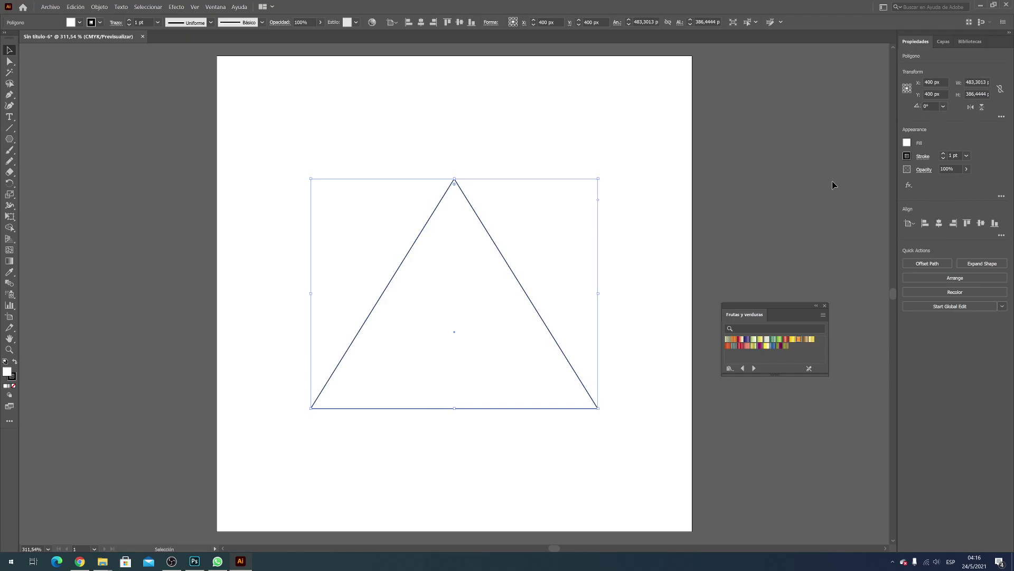
# - Rotate the triangle 270° so it points right, and reposition it
pyautogui.click(642, 294)
pyautogui.click(510, 337)
pyautogui.moveTo(602, 411); pyautogui.dragTo(397, 439)
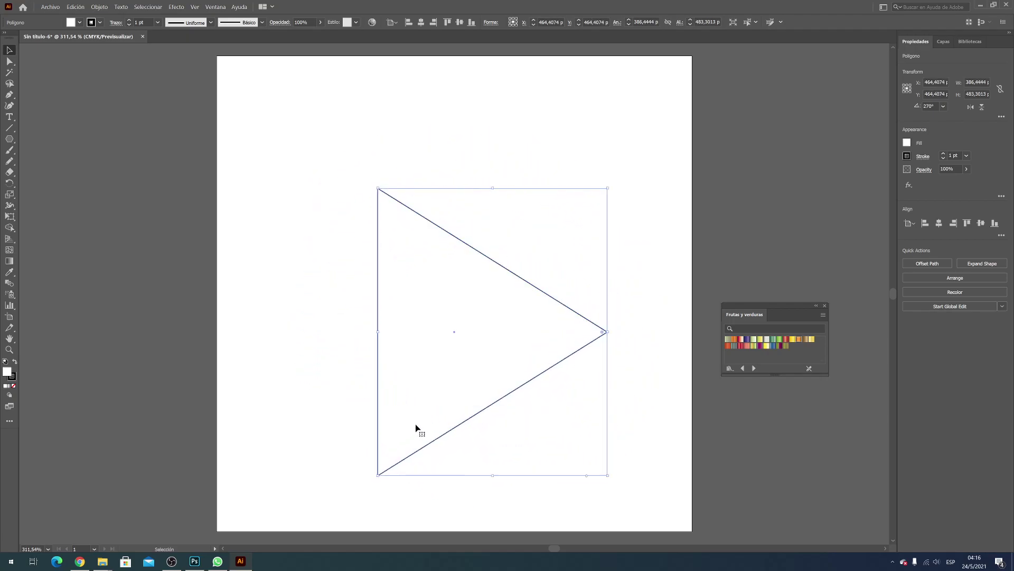
pyautogui.moveTo(488, 378); pyautogui.dragTo(476, 345)
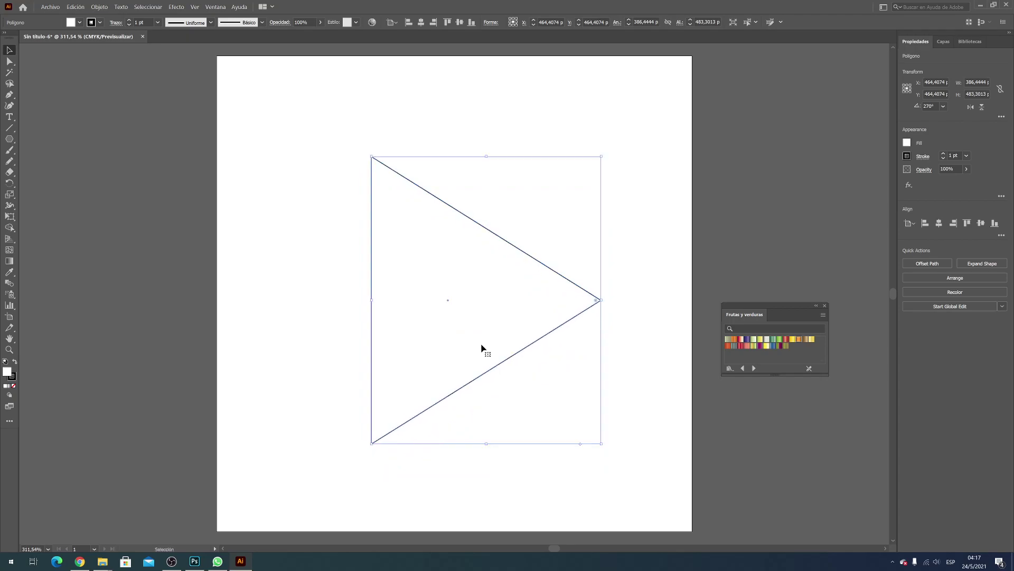
pyautogui.click(639, 325)
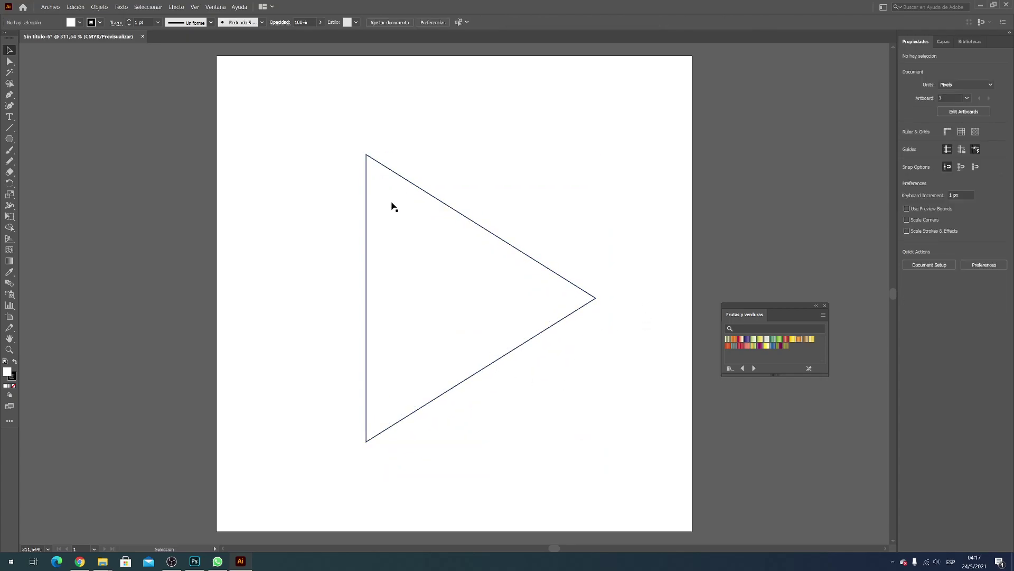
pyautogui.click(485, 246)
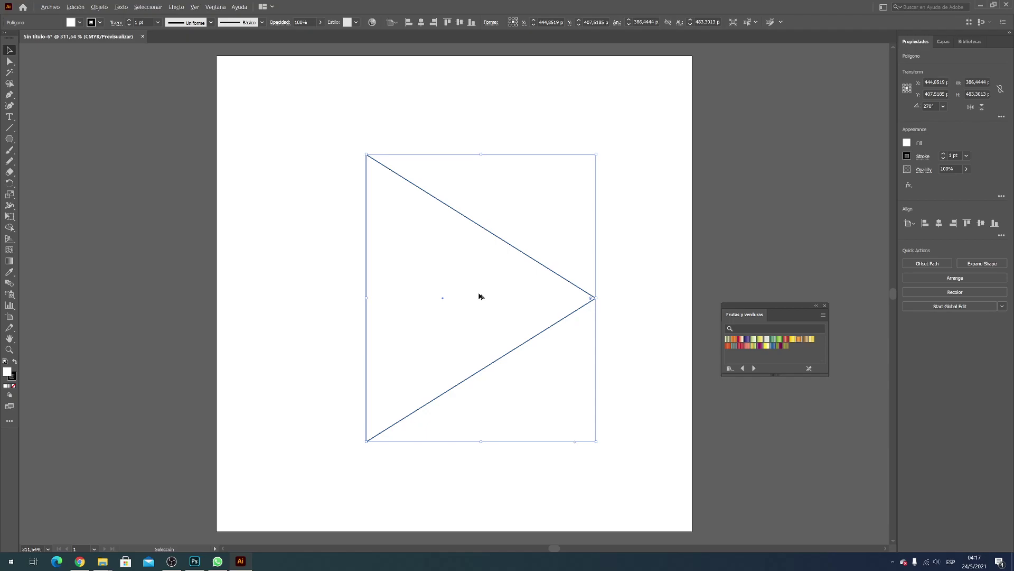
# - Alt-drag a copy of the triangle, shrink it and nest it inside the original
pyautogui.keyDown('alt'); pyautogui.moveTo(479, 296); pyautogui.dragTo(511, 281); pyautogui.keyUp('alt')
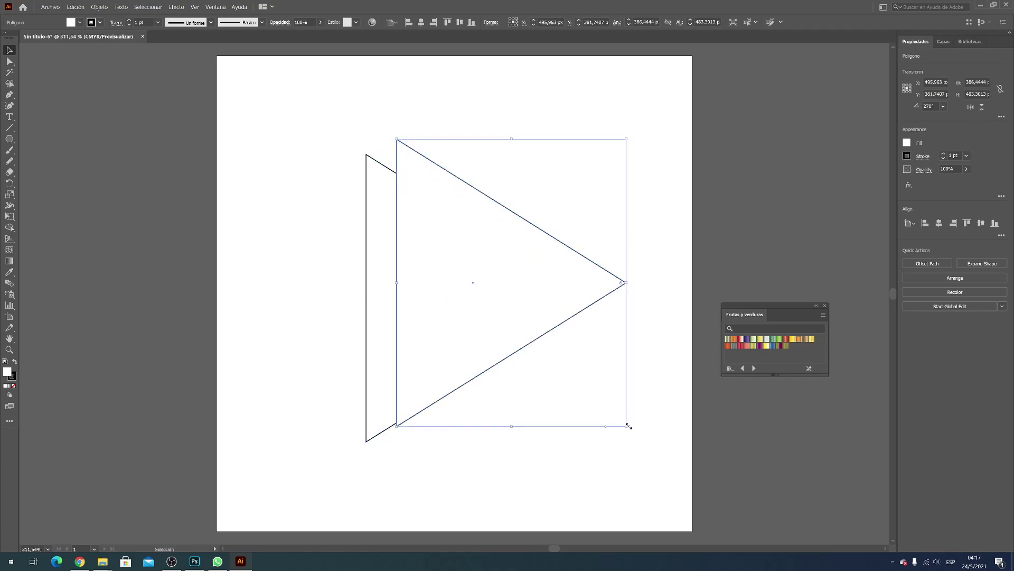
pyautogui.keyDown('shift'); pyautogui.moveTo(627, 425); pyautogui.dragTo(573, 359); pyautogui.keyUp('shift')
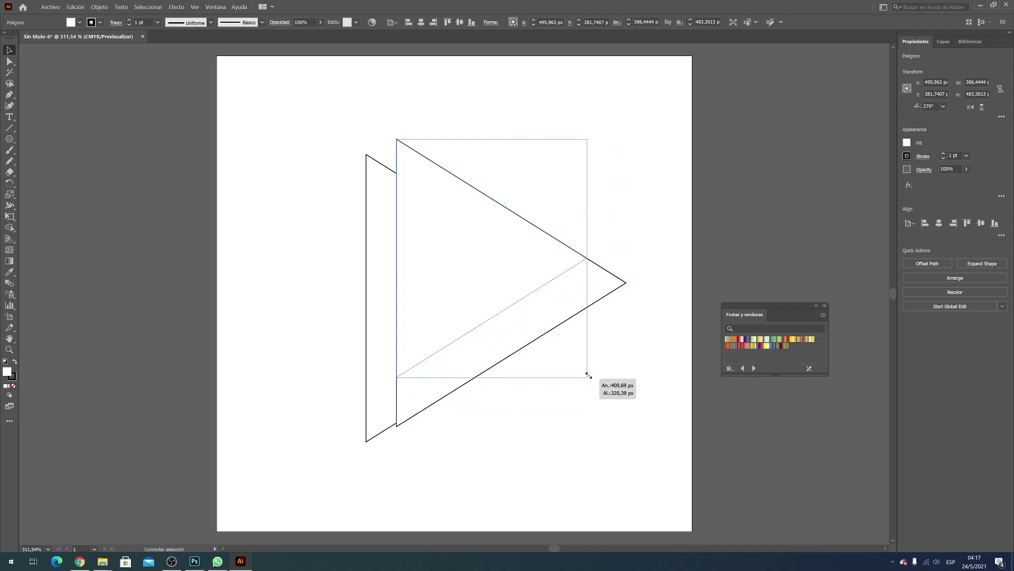
pyautogui.moveTo(490, 291); pyautogui.dragTo(480, 334)
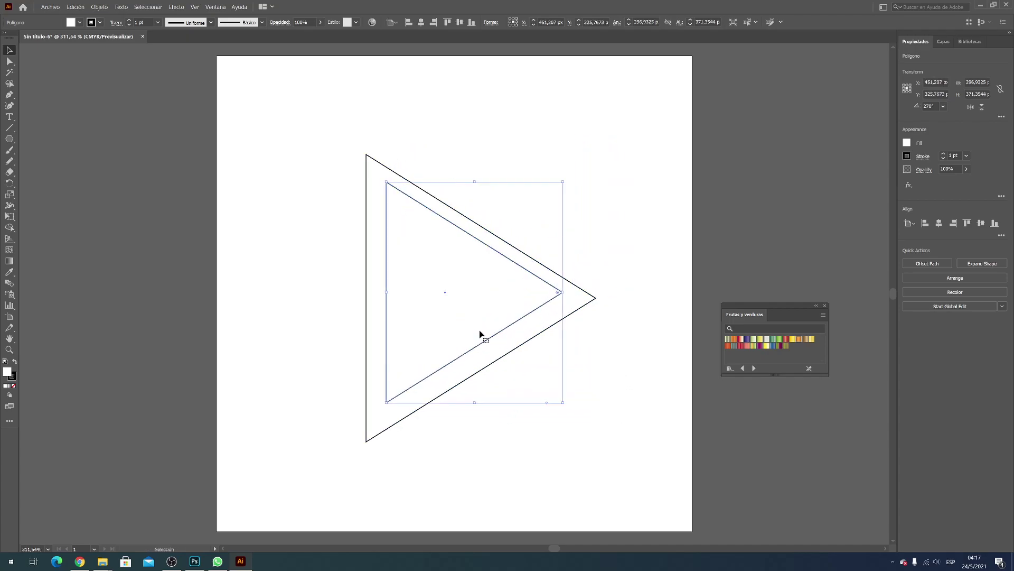
pyautogui.moveTo(565, 182); pyautogui.dragTo(578, 198)
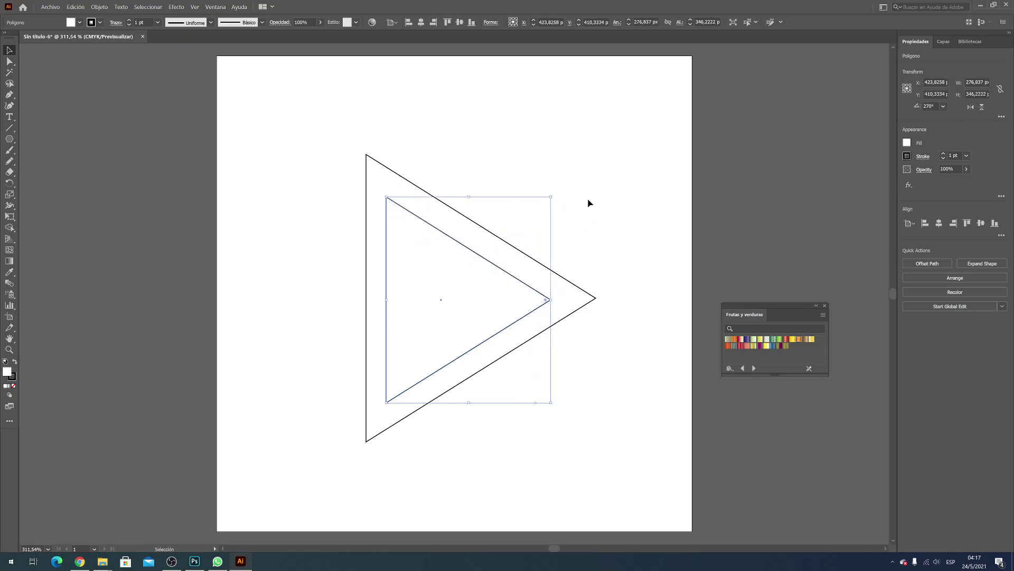
pyautogui.click(579, 319)
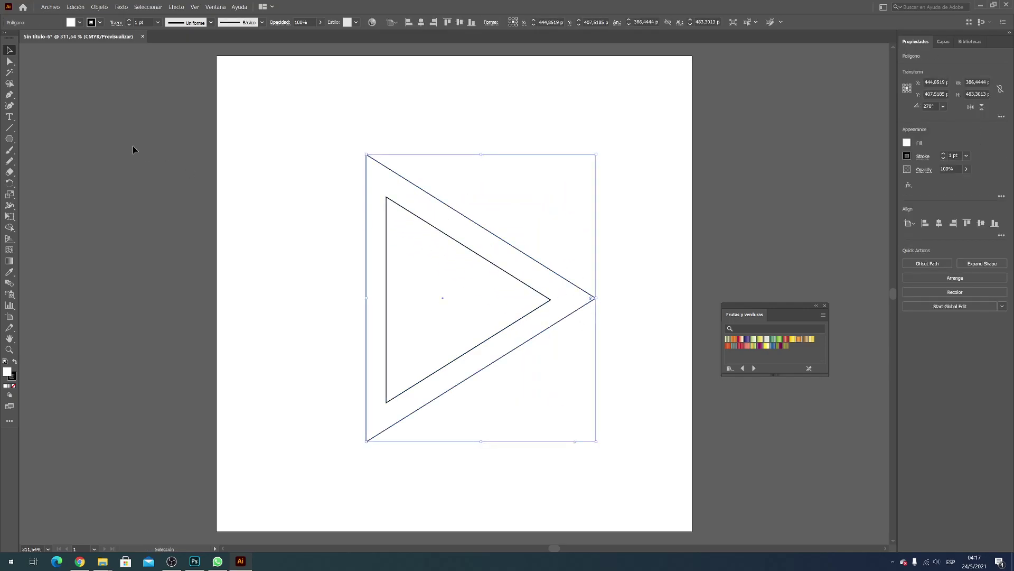
# - Round the corners of both the outer and inner triangles
pyautogui.click(9, 61)
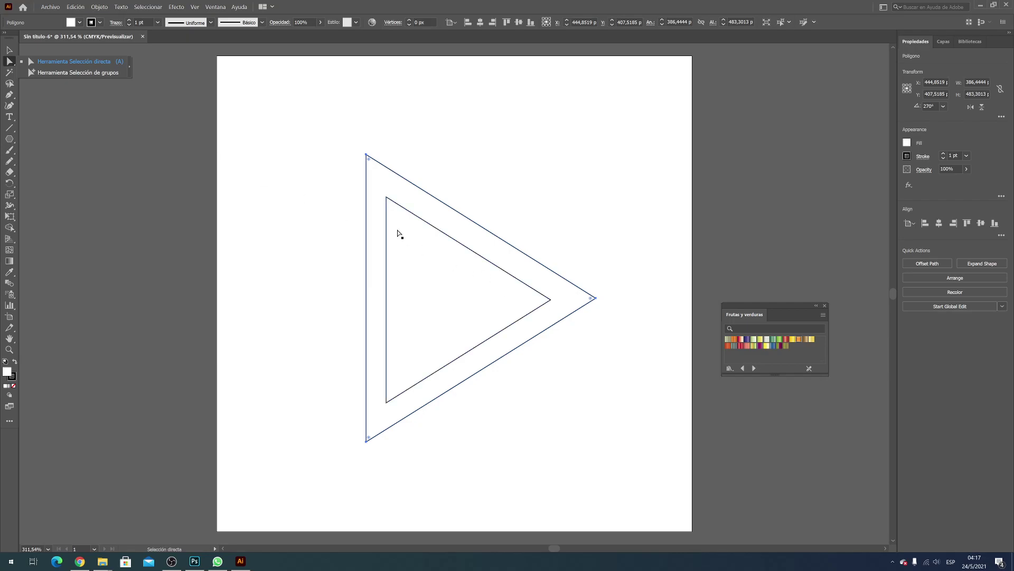
pyautogui.moveTo(368, 159); pyautogui.dragTo(411, 172)
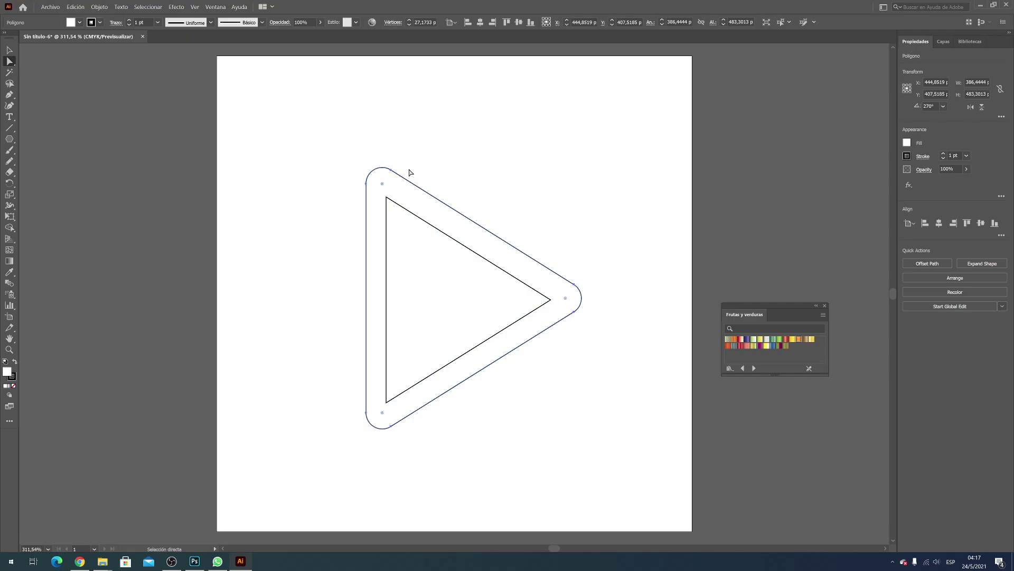
pyautogui.click(513, 325)
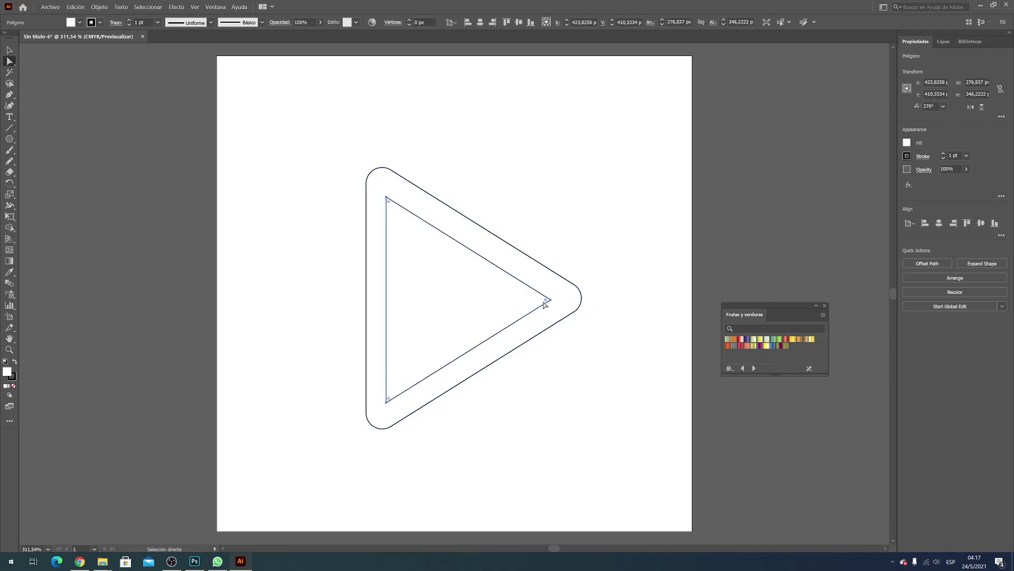
pyautogui.moveTo(543, 300)
pyautogui.mouseDown()
pyautogui.moveTo(517, 298)
pyautogui.moveTo(574, 302)
pyautogui.moveTo(557, 301)
pyautogui.mouseUp()
pyautogui.click(575, 303)
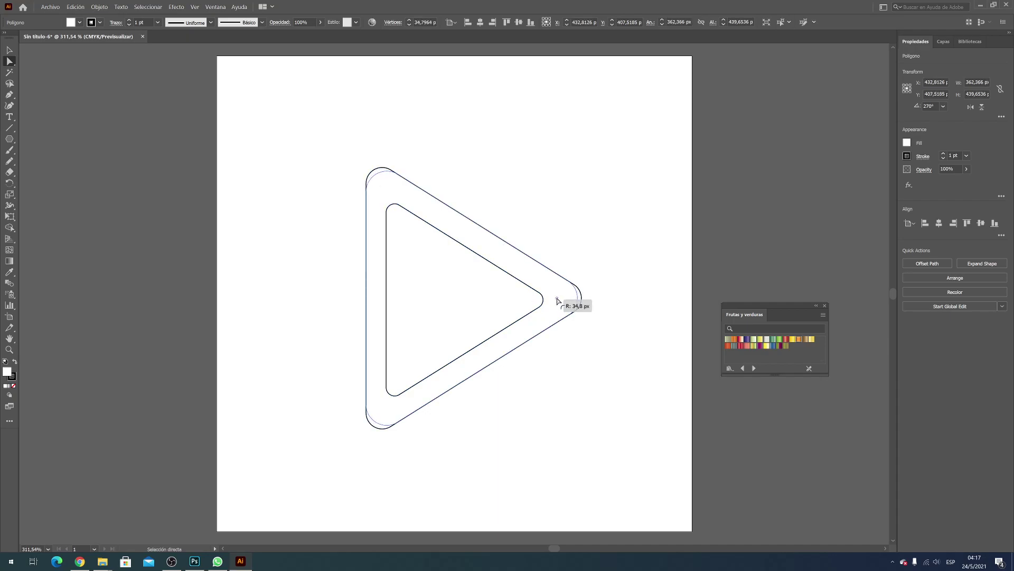
pyautogui.click(502, 317)
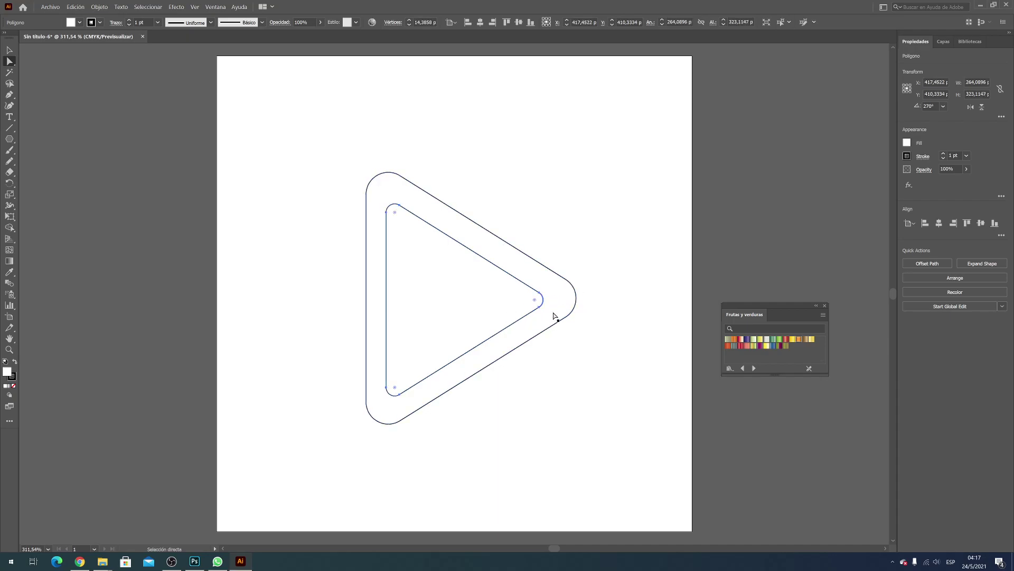
# - Shrink the inner triangle slightly and align both triangles' horizontal and vertical centres
pyautogui.click(10, 50)
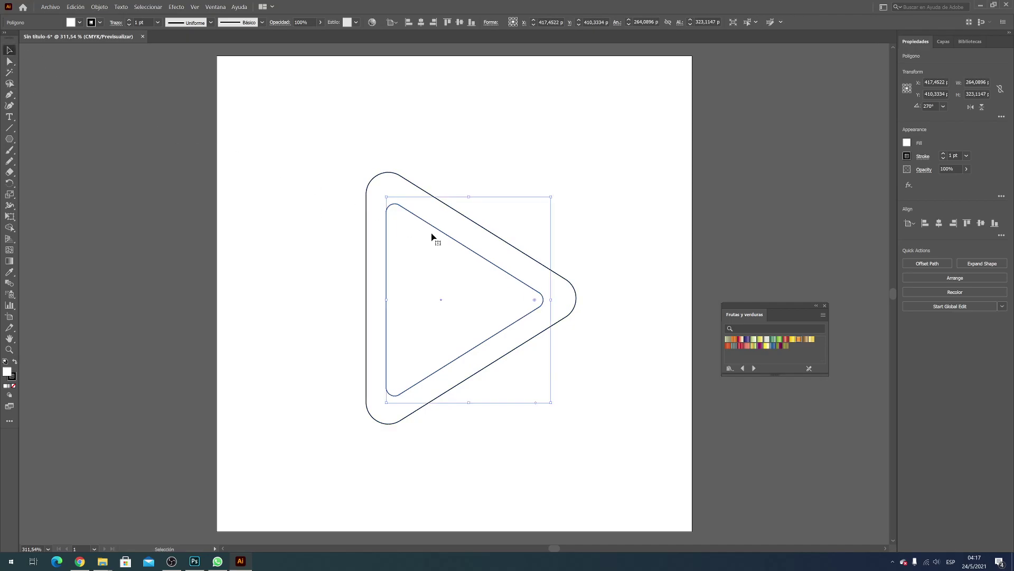
pyautogui.moveTo(551, 403); pyautogui.dragTo(533, 391)
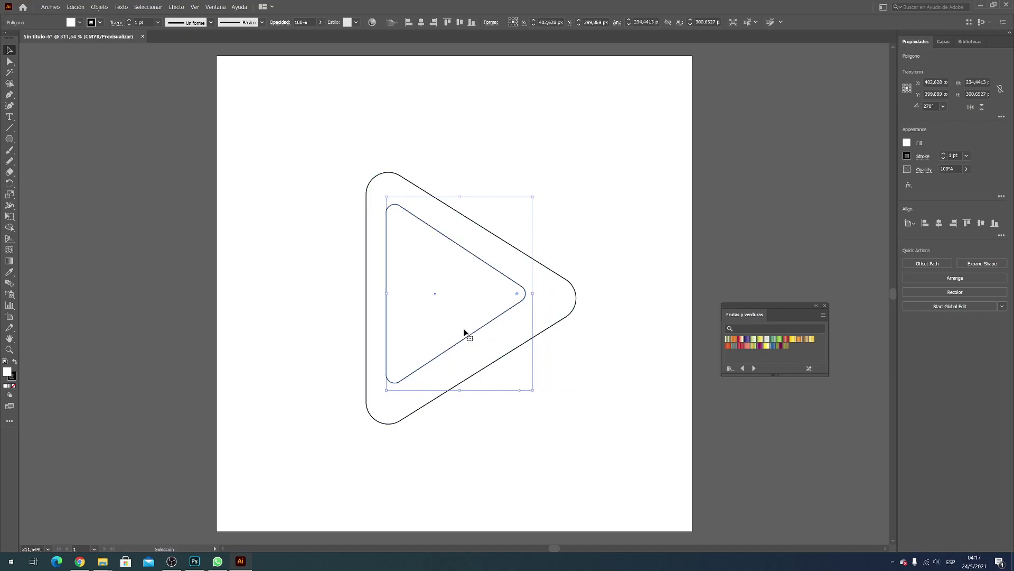
pyautogui.moveTo(464, 335); pyautogui.dragTo(470, 336)
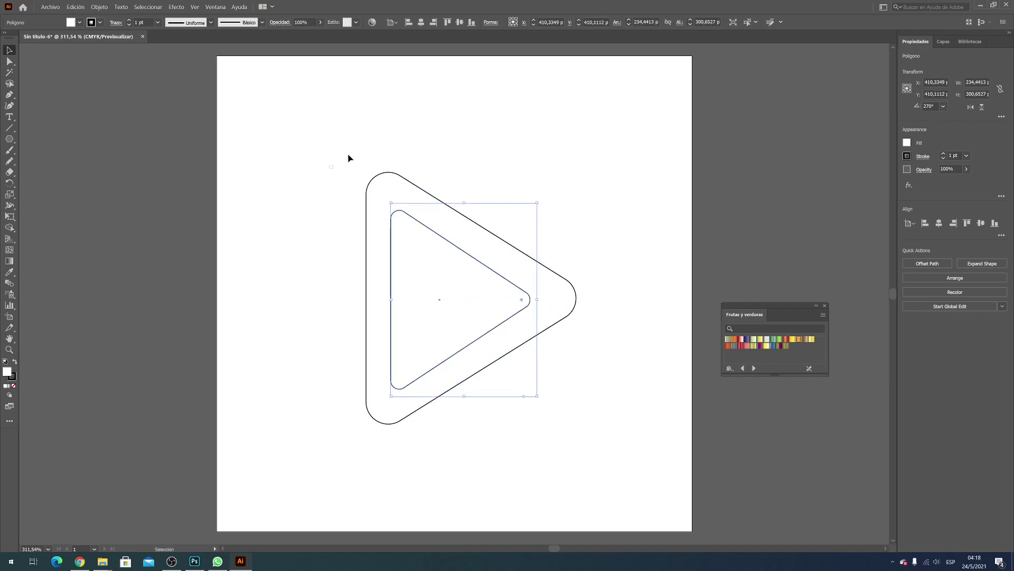
pyautogui.moveTo(349, 159); pyautogui.dragTo(611, 448)
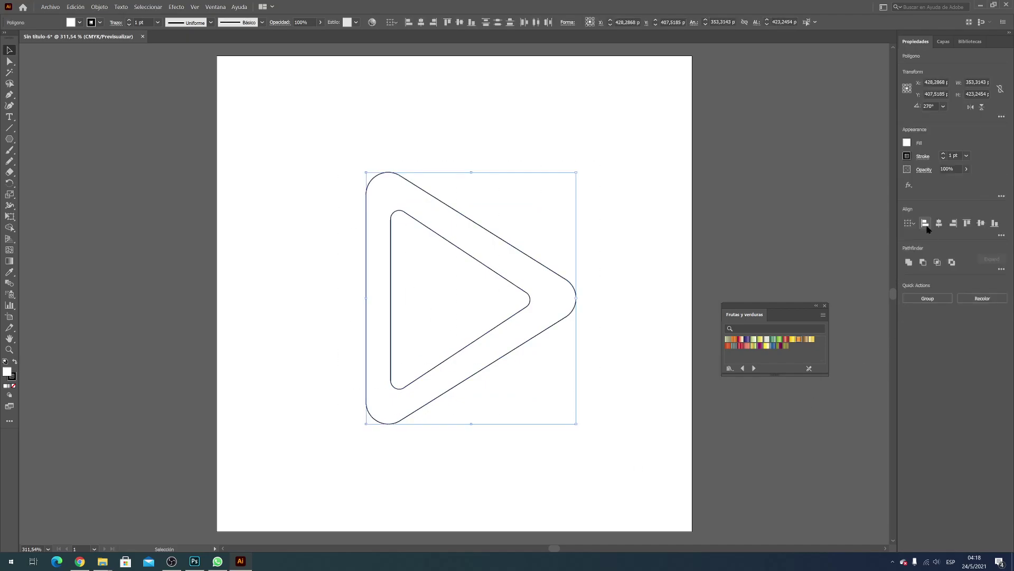
pyautogui.click(939, 223)
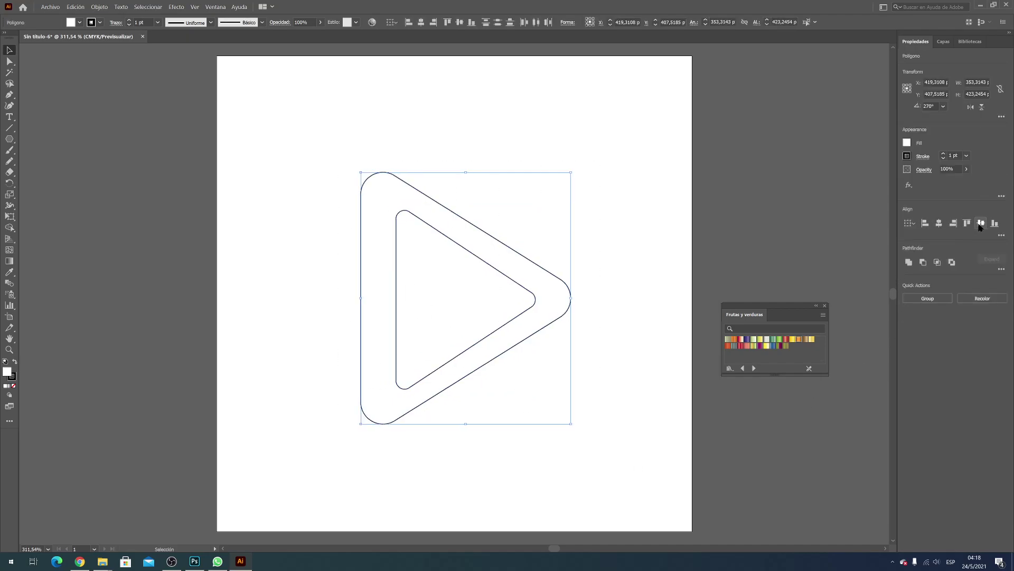
pyautogui.click(980, 224)
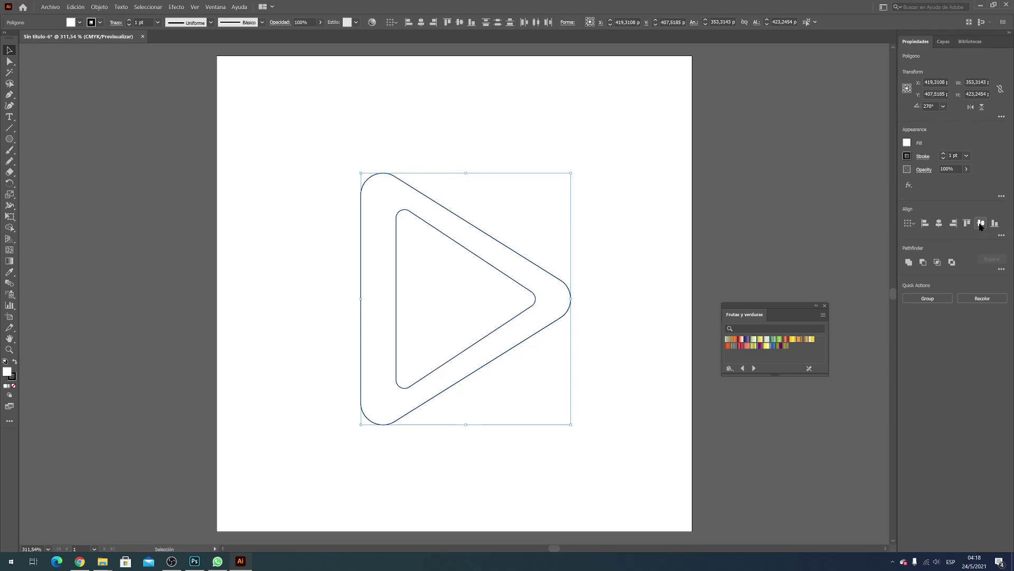
pyautogui.click(565, 144)
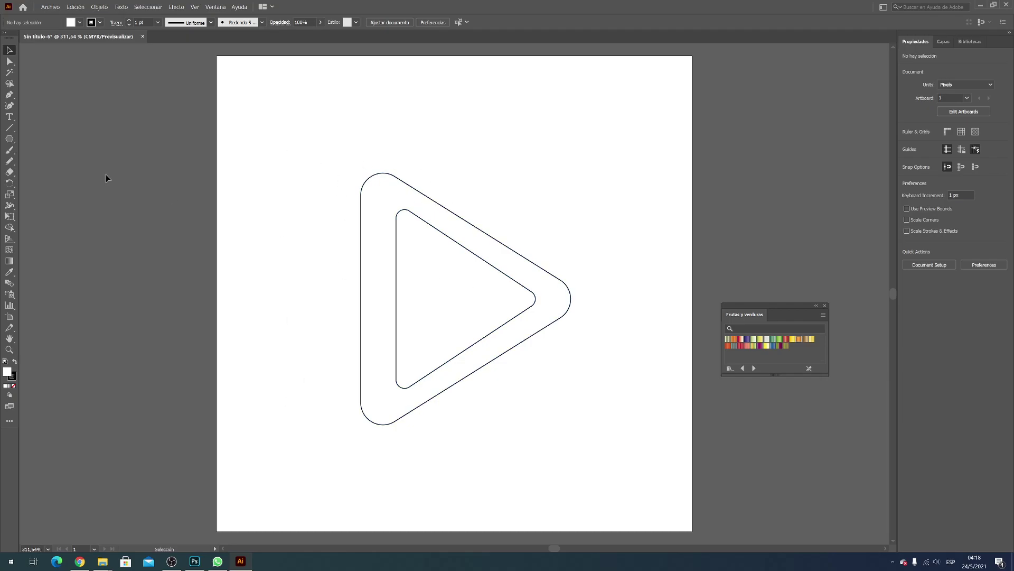
# - Draw a straight divider across the band's lower-left corner and configure the Pencil tool options
pyautogui.click(11, 132)
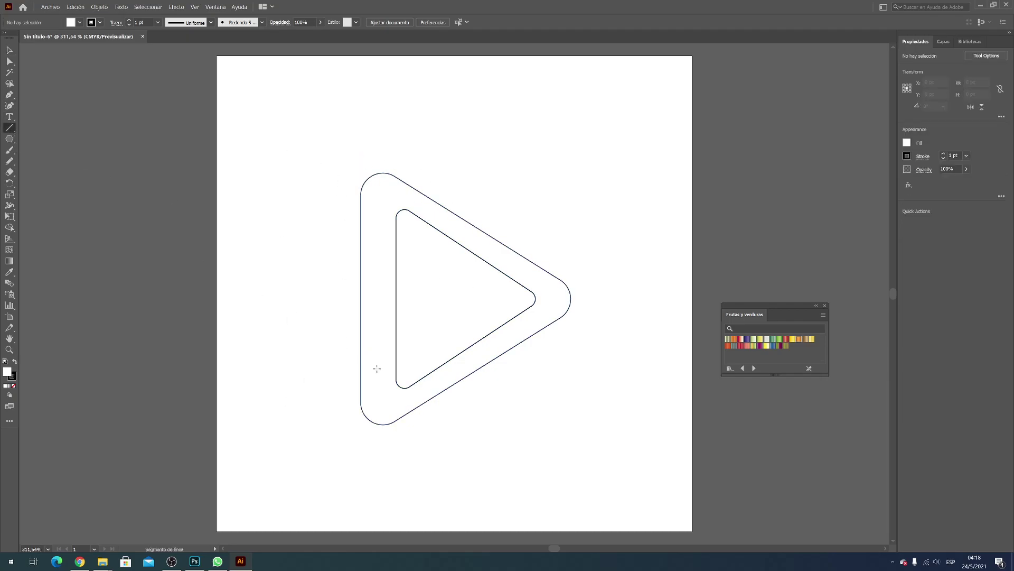
pyautogui.moveTo(396, 383); pyautogui.dragTo(347, 417)
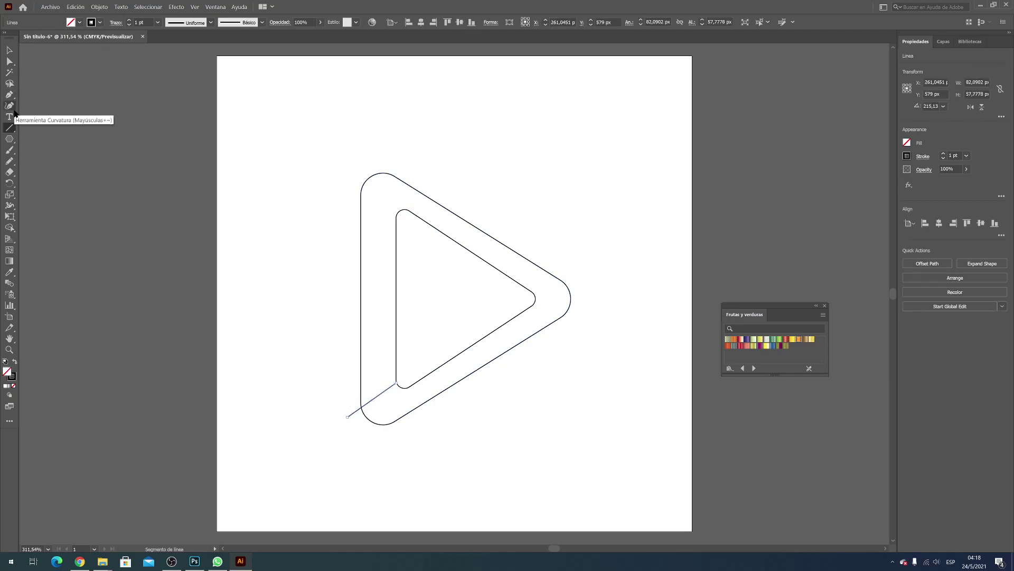
pyautogui.press('n')
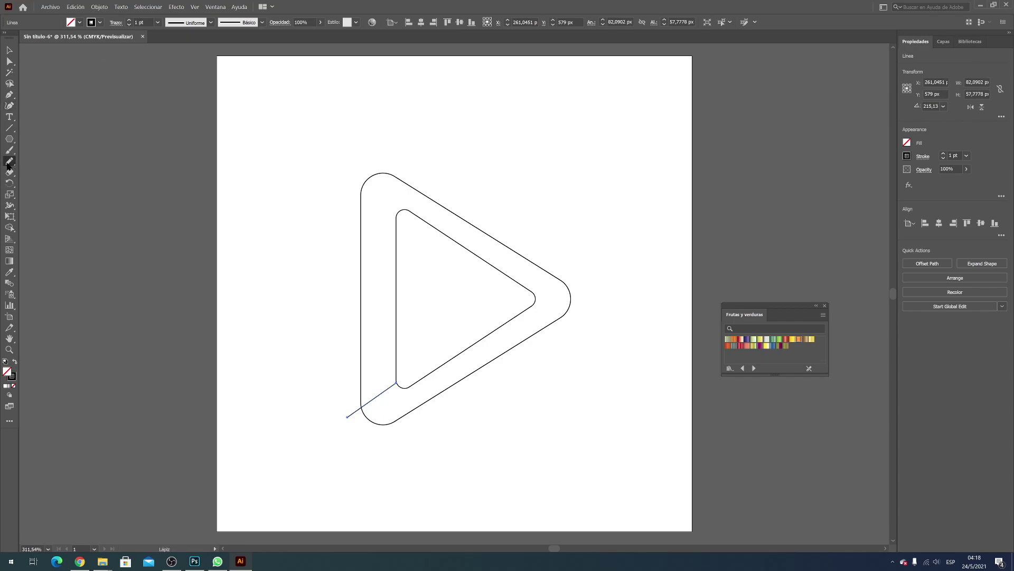
pyautogui.doubleClick(10, 161)
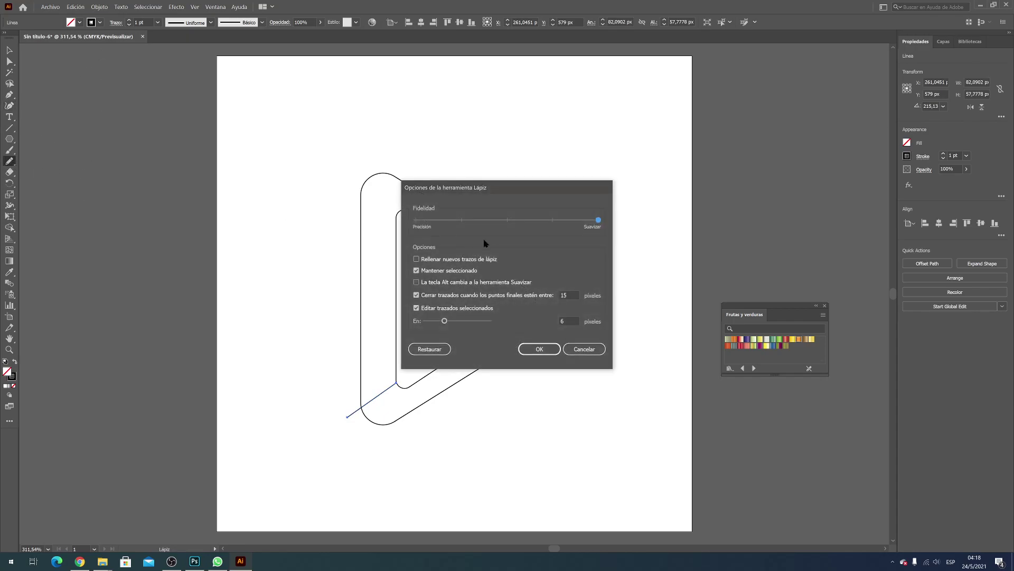
pyautogui.click(525, 219)
pyautogui.click(584, 349)
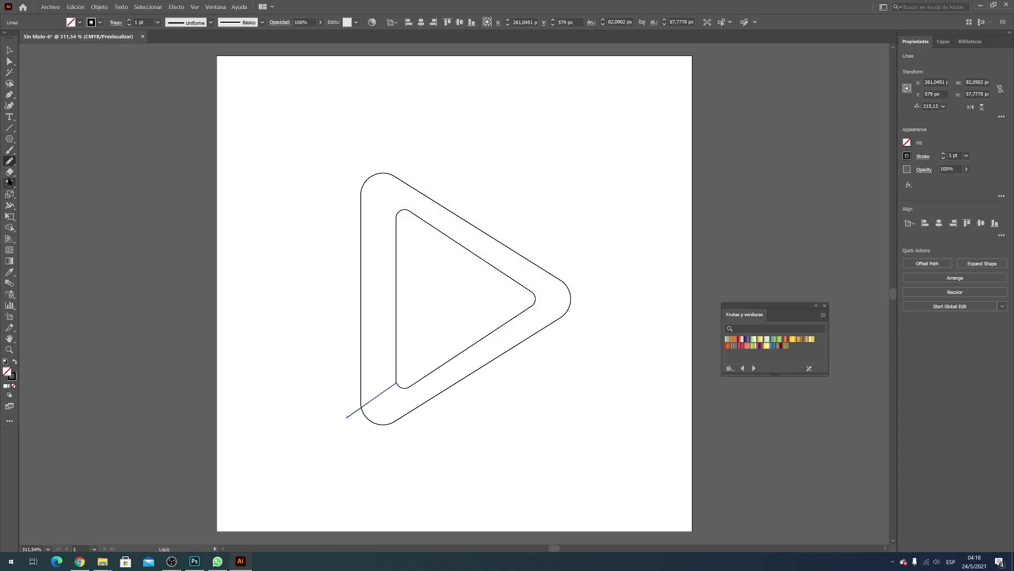
pyautogui.click(10, 128)
pyautogui.rightClick(10, 128)
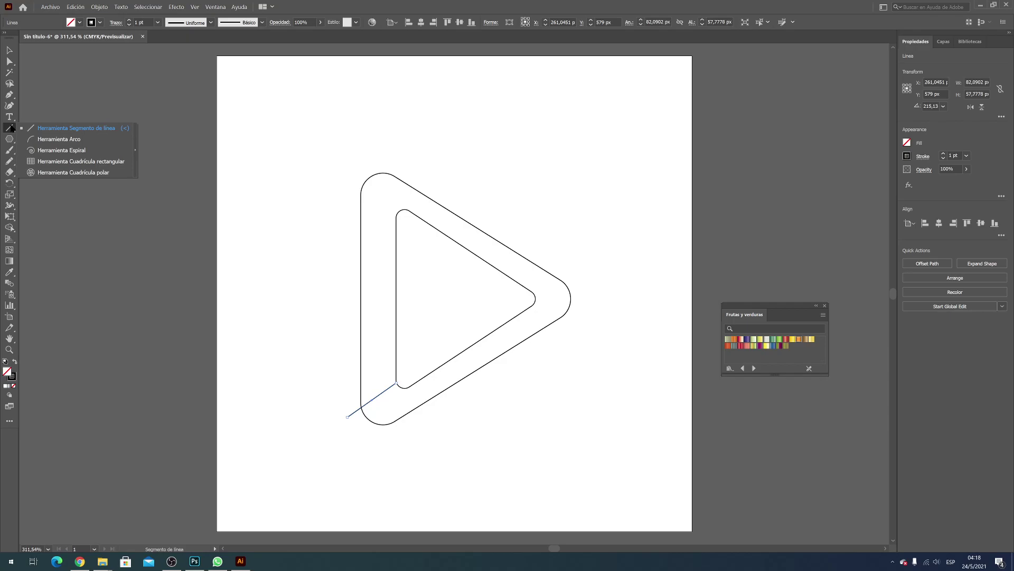
pyautogui.rightClick(11, 162)
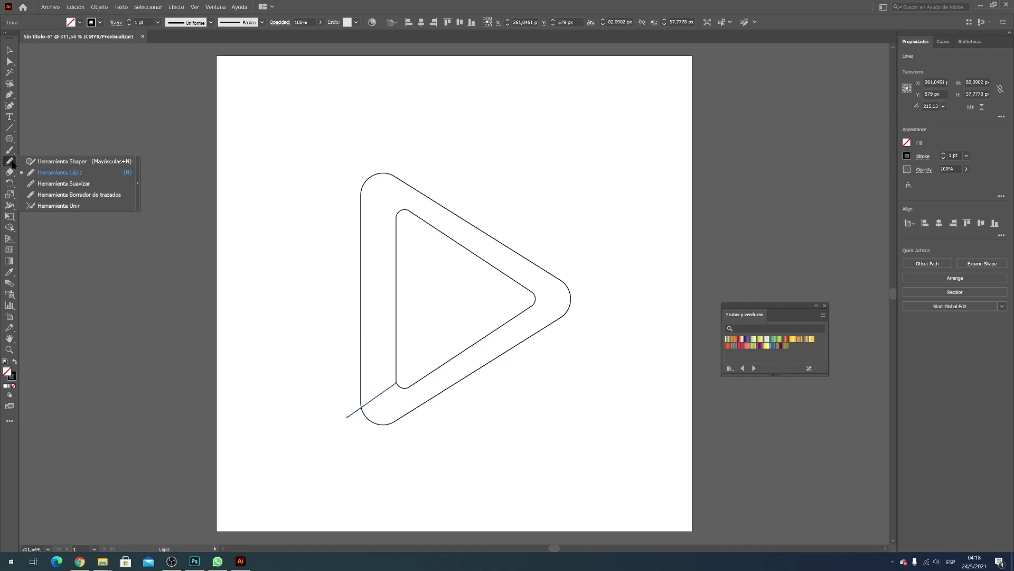
pyautogui.doubleClick(10, 161)
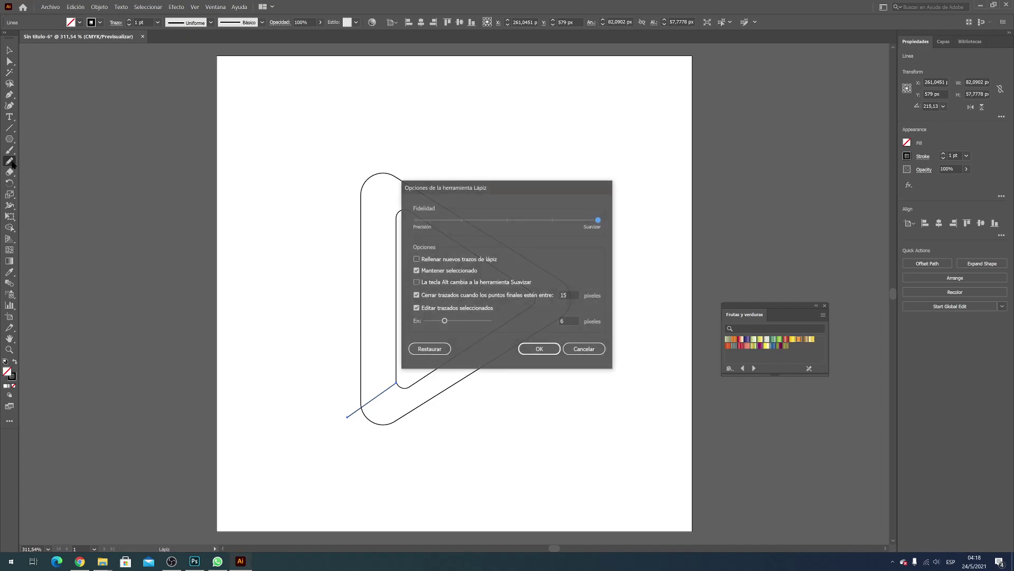
pyautogui.click(547, 352)
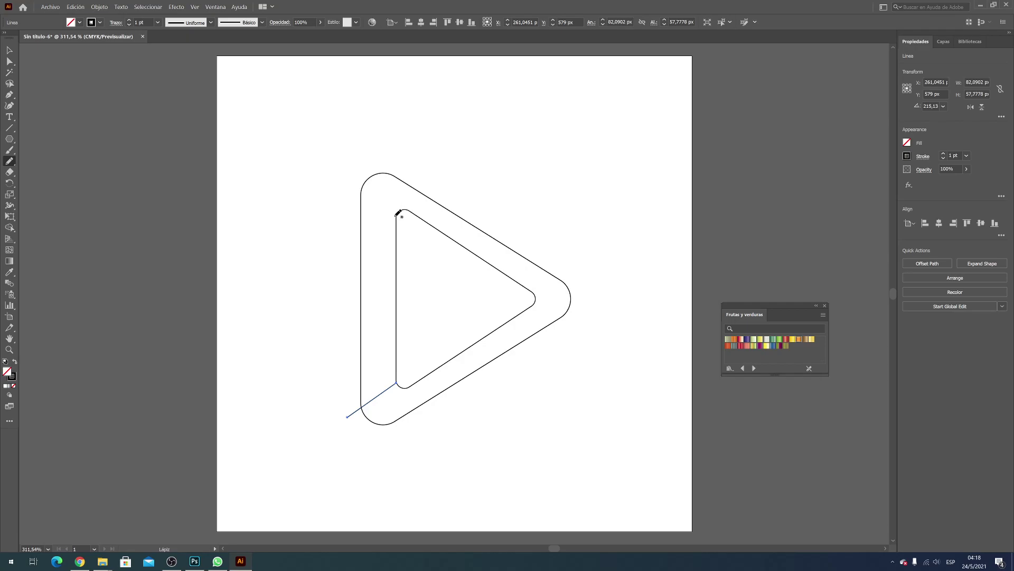
# - Draw curved pencil dividers at the top-left and right corners, deleting the bad top-left curve
pyautogui.moveTo(397, 214)
pyautogui.mouseDown()
pyautogui.moveTo(362, 191)
pyautogui.moveTo(350, 200)
pyautogui.mouseUp()
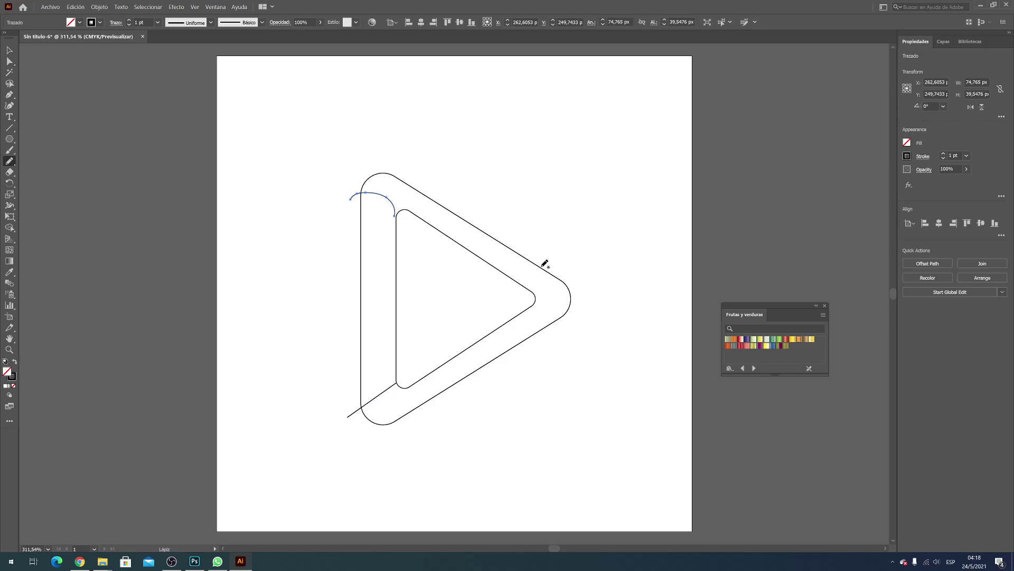
pyautogui.press('ctrl')
pyautogui.hotkey('ctrl', 'z')
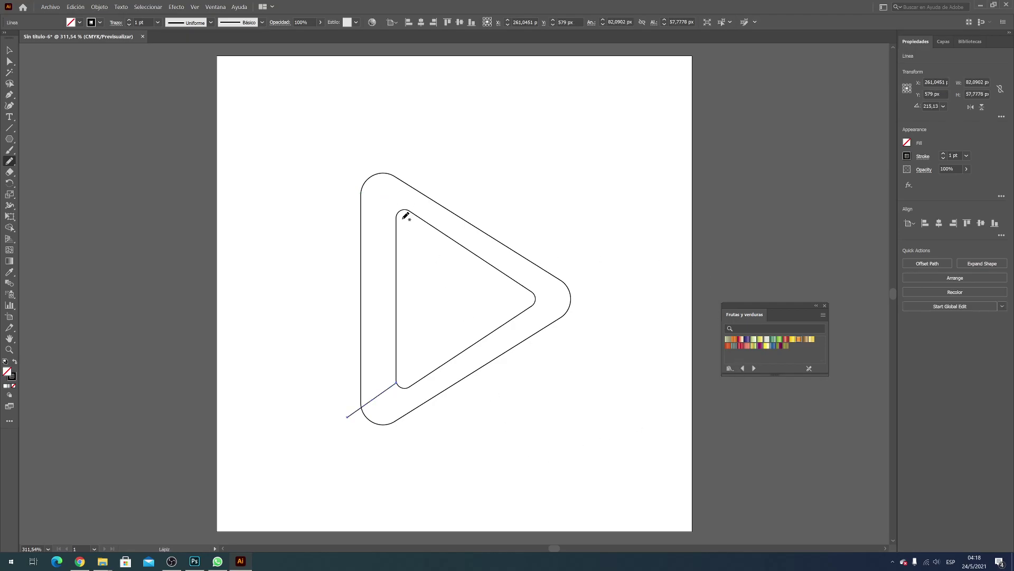
pyautogui.moveTo(403, 219); pyautogui.dragTo(340, 200)
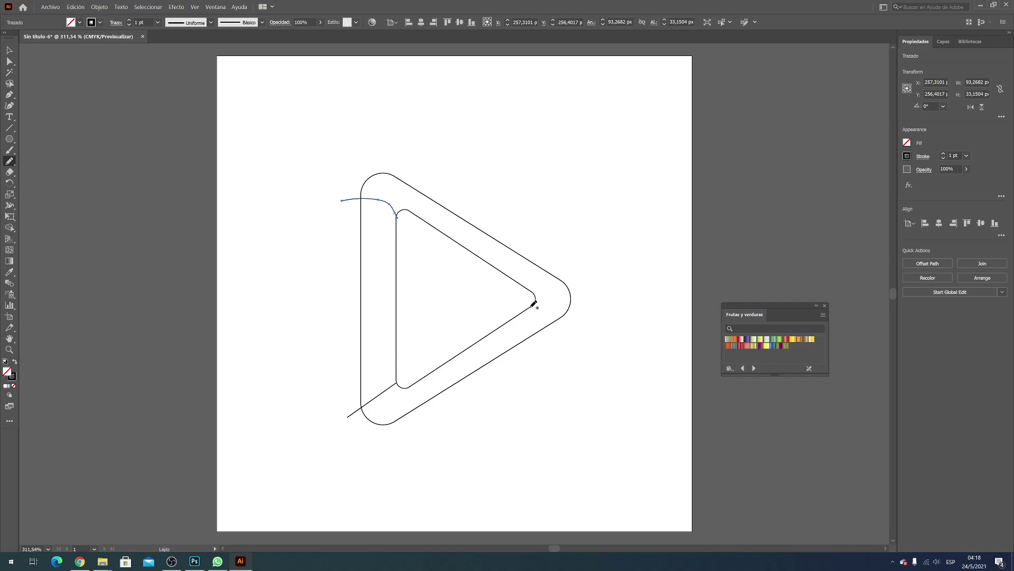
pyautogui.moveTo(531, 306)
pyautogui.mouseDown()
pyautogui.moveTo(544, 300)
pyautogui.moveTo(560, 318)
pyautogui.moveTo(556, 336)
pyautogui.mouseUp()
pyautogui.click(9, 50)
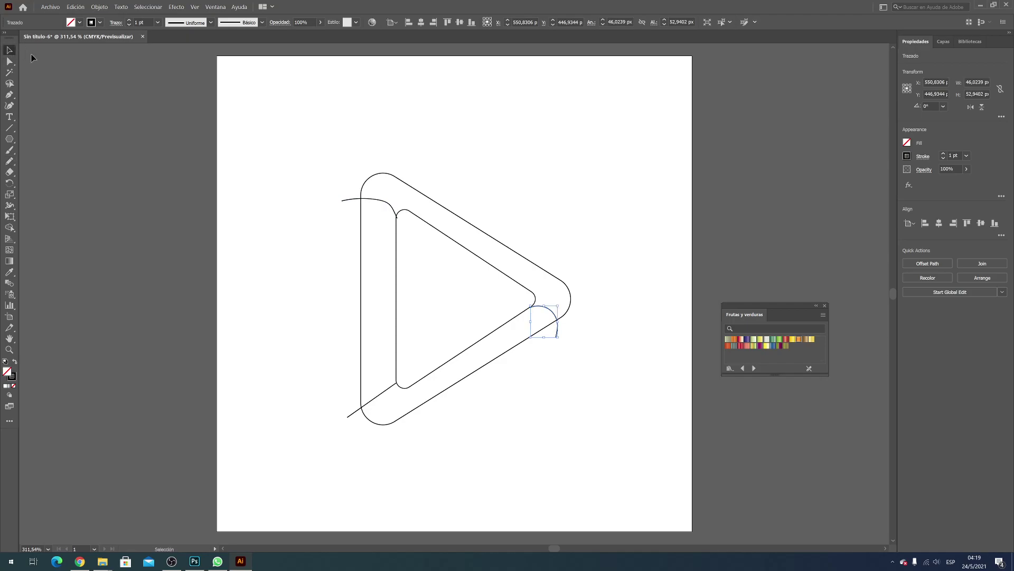
pyautogui.click(333, 229)
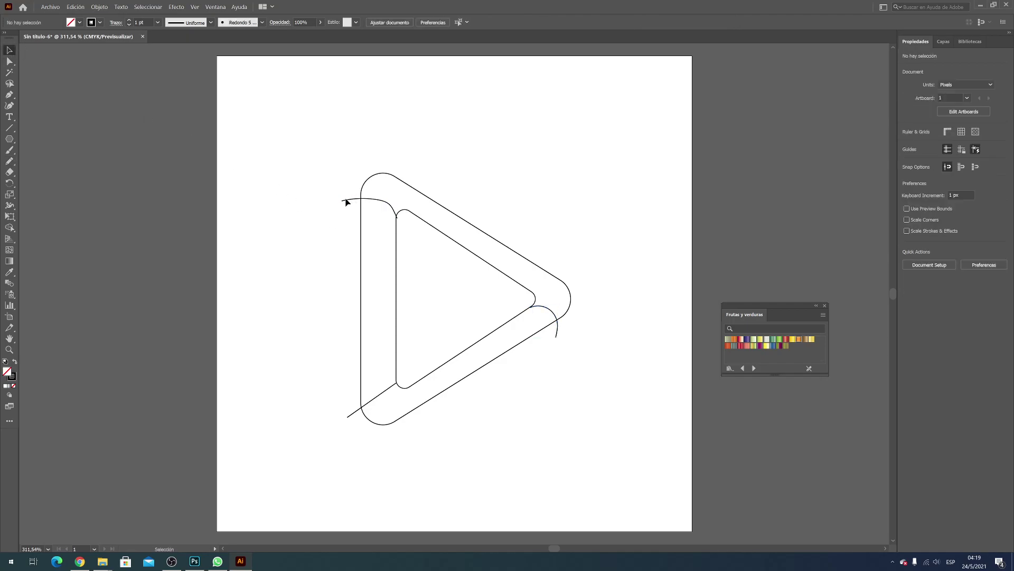
pyautogui.click(346, 202)
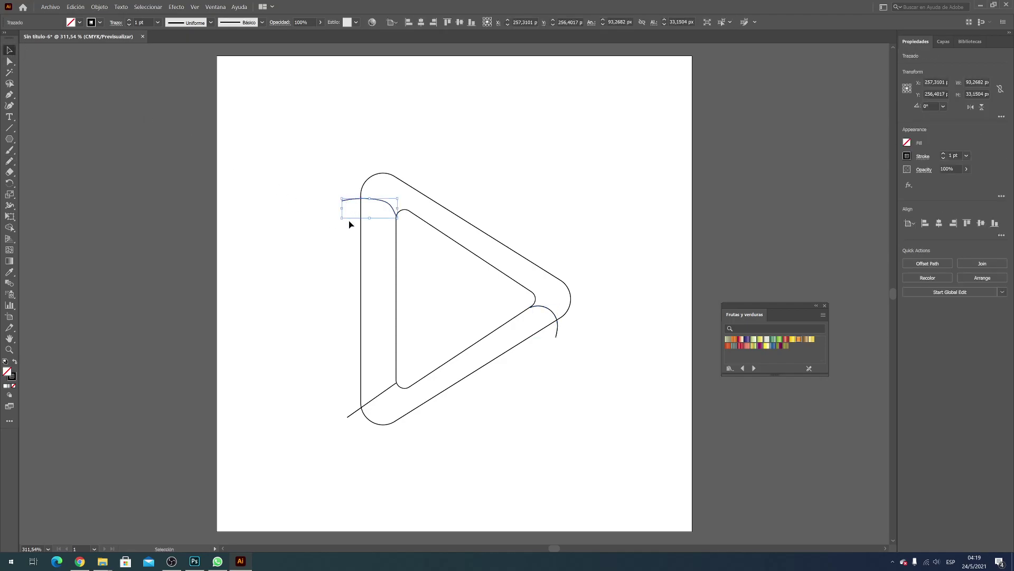
pyautogui.press('Delete')
# - Redraw the top-left pencil divider, then select all the drawing's outlines
pyautogui.press('n')
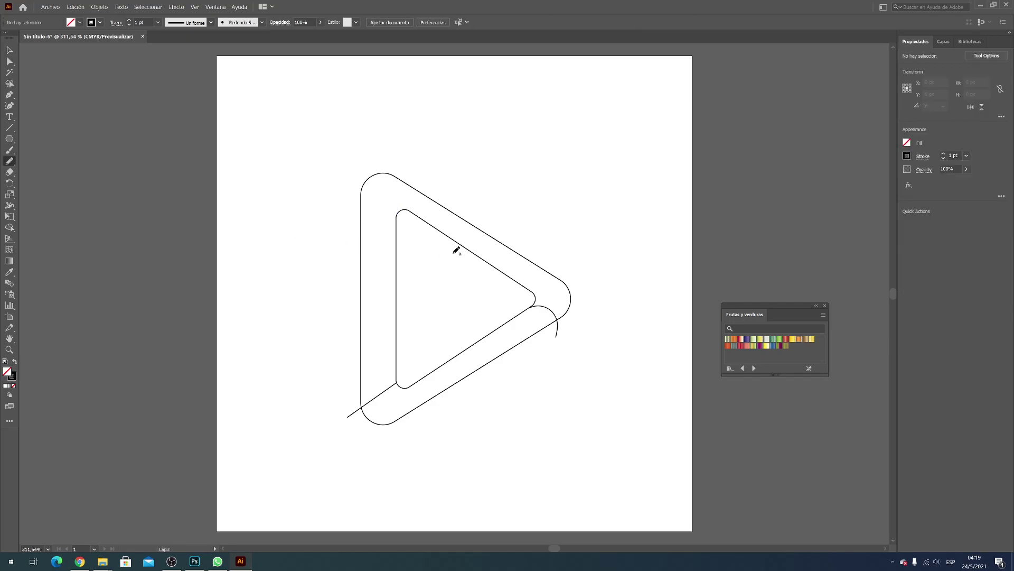
pyautogui.keyDown('alt'); pyautogui.scroll(1, 408, 199); pyautogui.keyUp('alt')
pyautogui.keyDown('alt'); pyautogui.scroll(2, 408, 212); pyautogui.keyUp('alt')
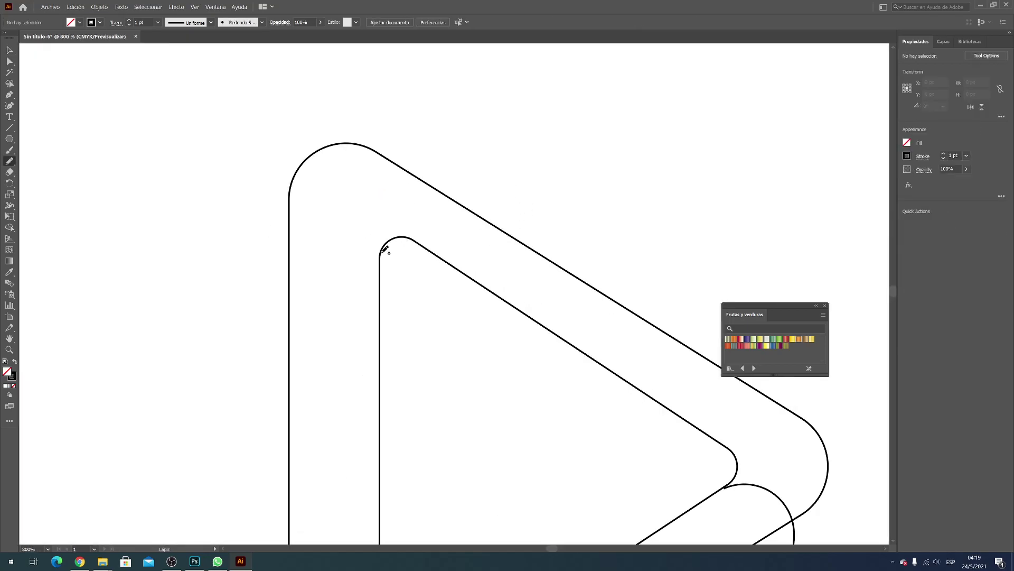
pyautogui.moveTo(382, 251)
pyautogui.mouseDown()
pyautogui.moveTo(364, 225)
pyautogui.moveTo(278, 236)
pyautogui.mouseUp()
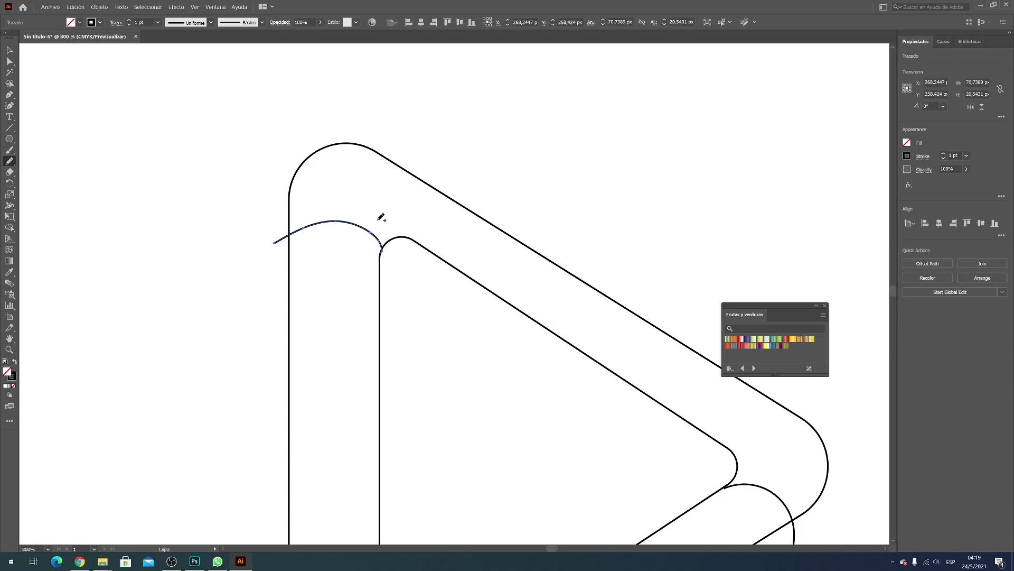
pyautogui.keyDown('alt'); pyautogui.scroll(-2, 423, 222); pyautogui.keyUp('alt')
pyautogui.keyDown('alt'); pyautogui.scroll(-1, 507, 240); pyautogui.keyUp('alt')
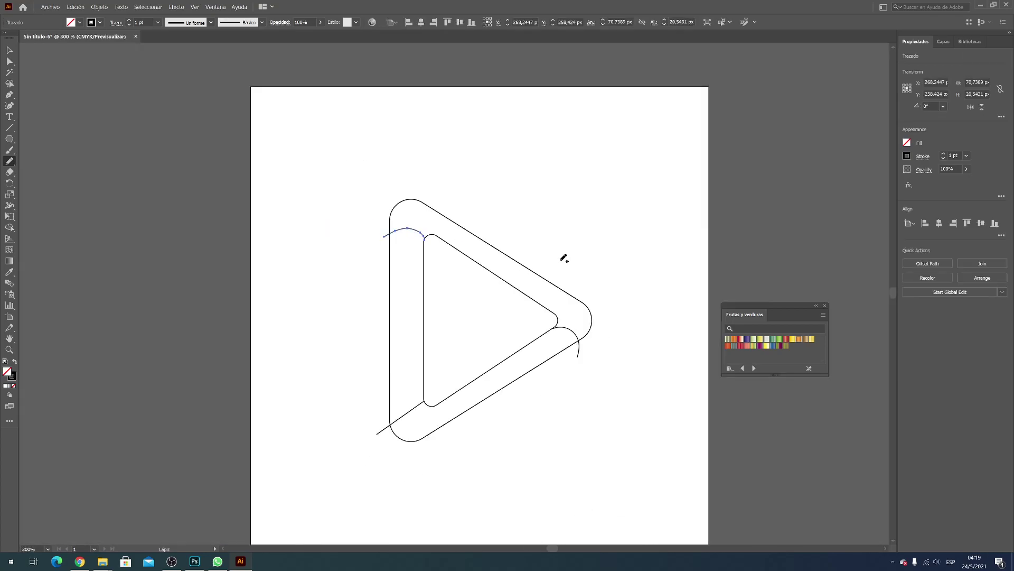
pyautogui.keyDown('alt'); pyautogui.scroll(1, 329, 236); pyautogui.keyUp('alt')
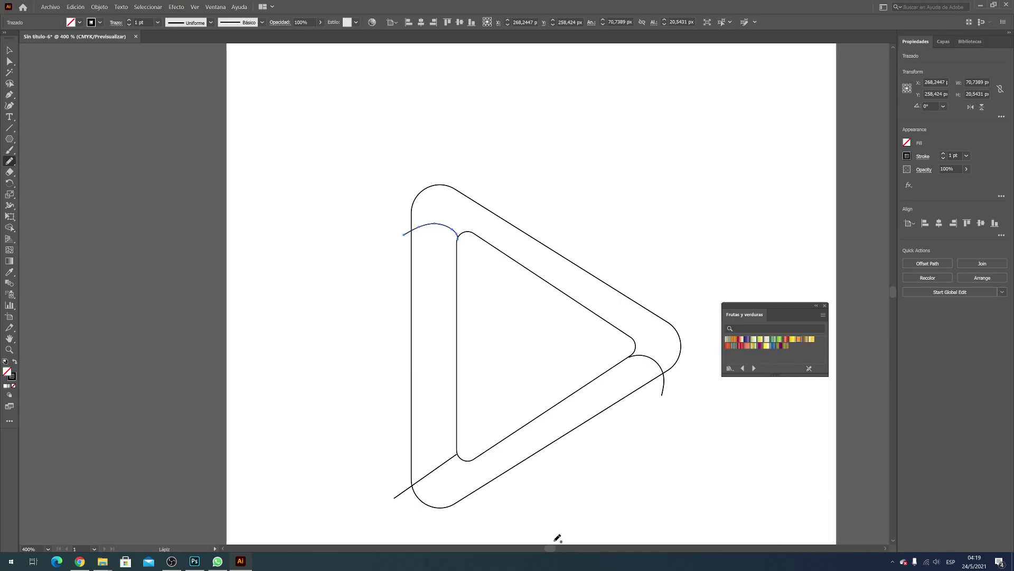
pyautogui.moveTo(550, 548); pyautogui.dragTo(563, 552)
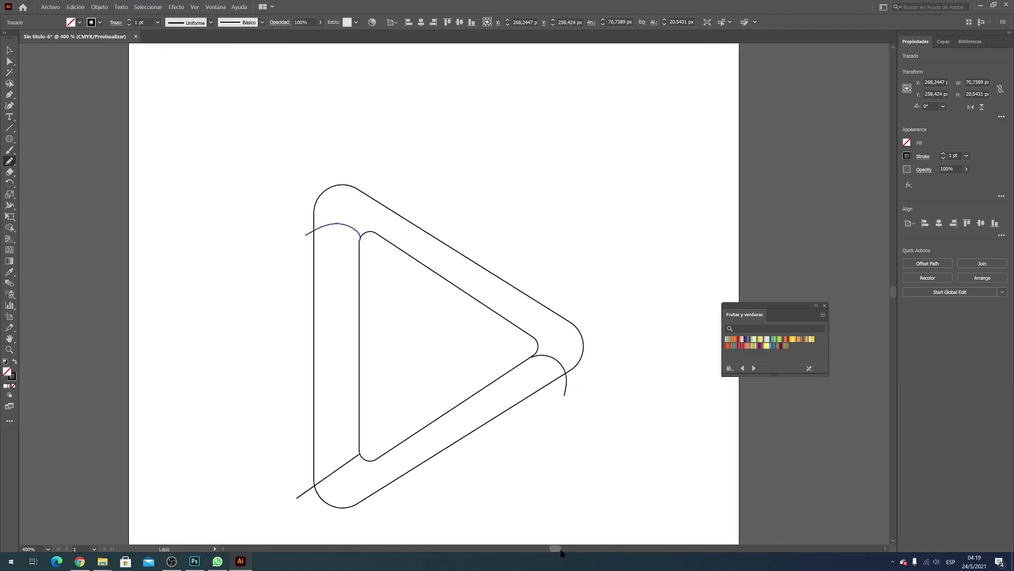
pyautogui.click(11, 53)
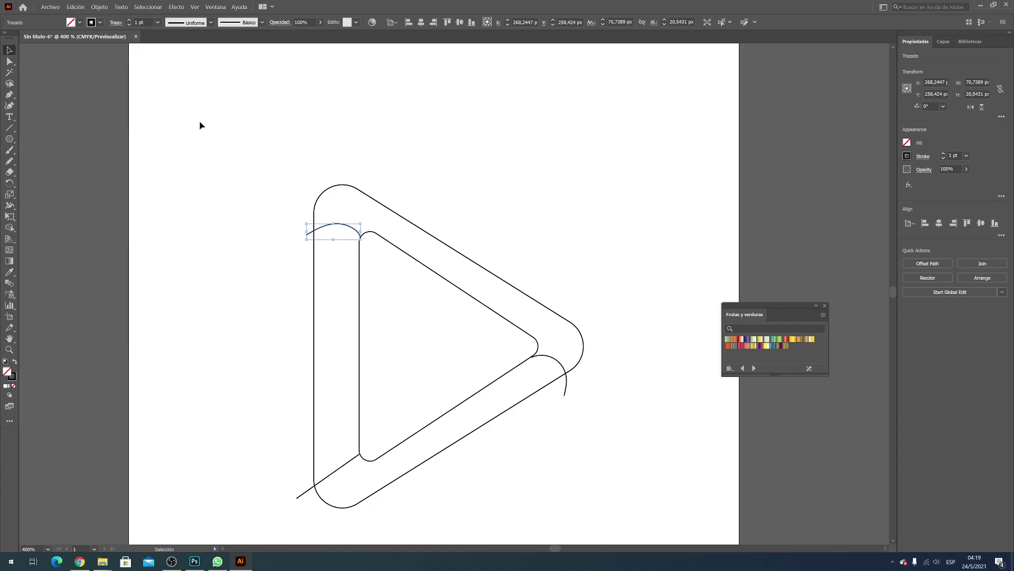
pyautogui.moveTo(214, 111); pyautogui.dragTo(640, 535)
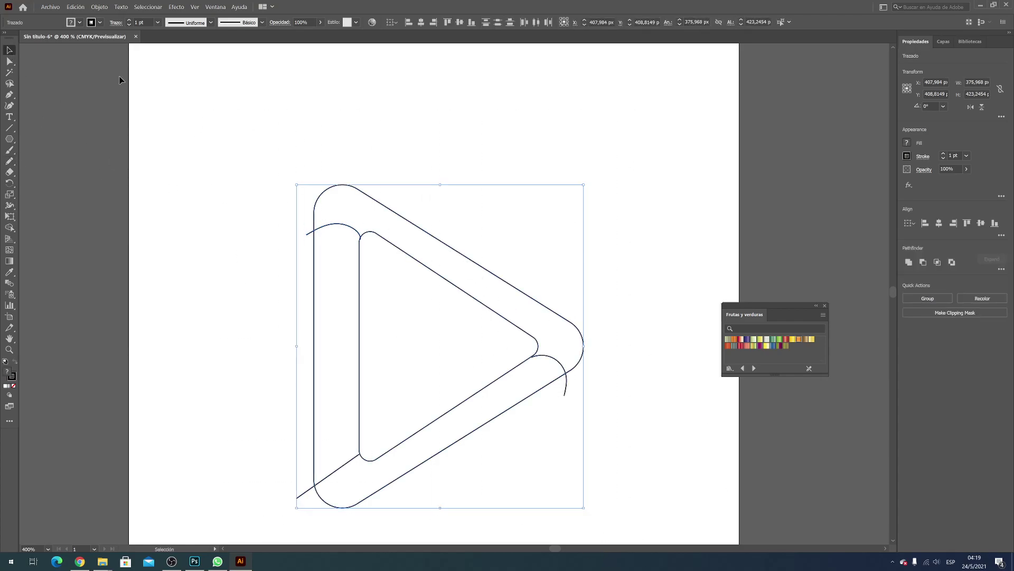
# - Activate the Shape Builder tool and set the fill colour to cyan
pyautogui.hotkey('shift', 'm')
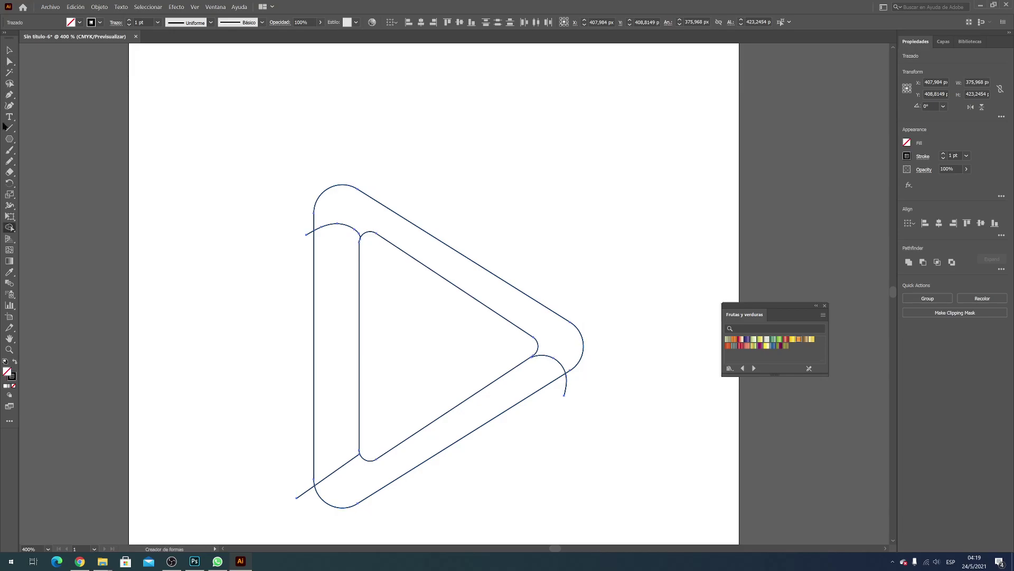
pyautogui.click(10, 229)
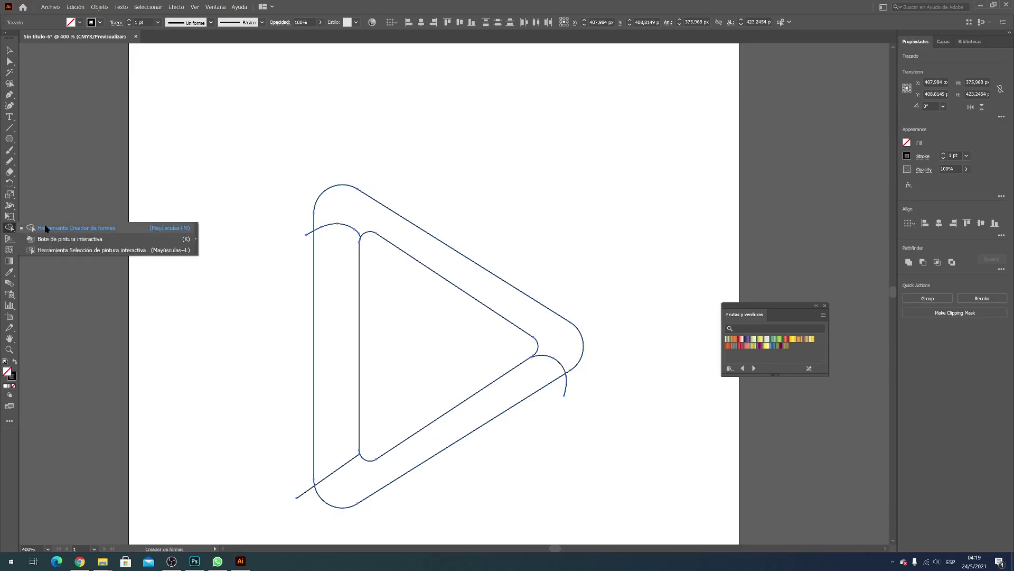
pyautogui.click(83, 229)
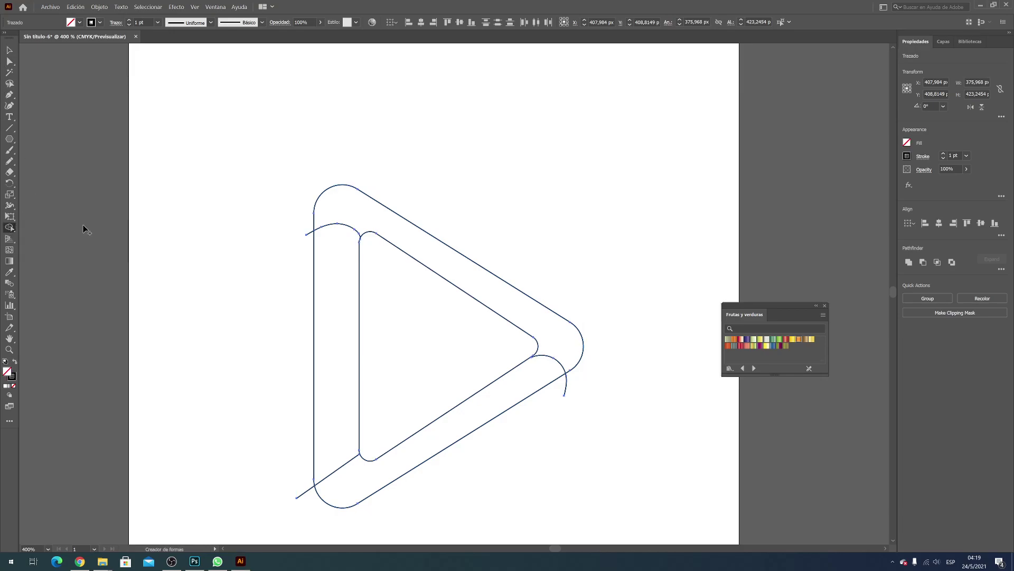
pyautogui.click(79, 24)
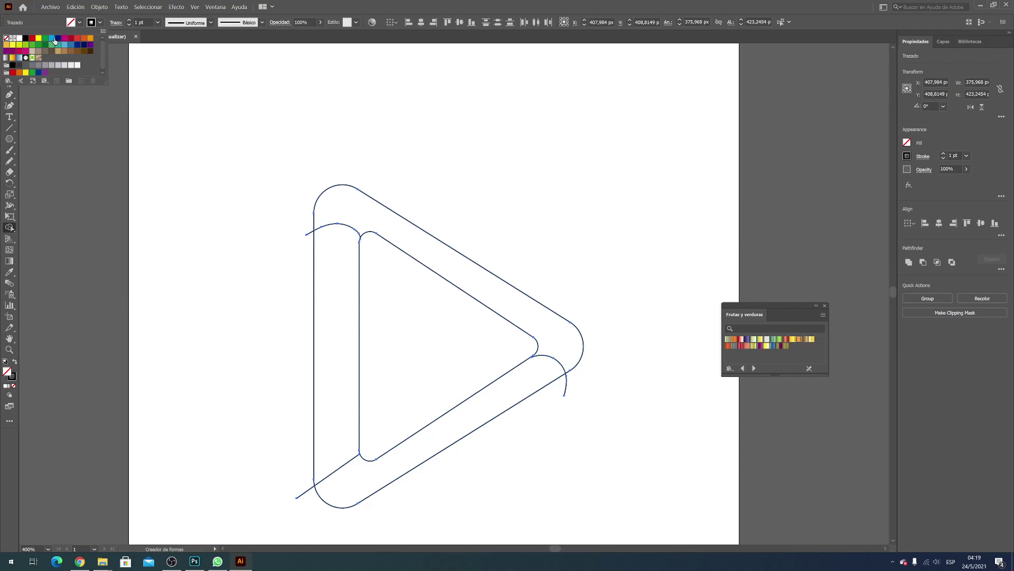
pyautogui.click(55, 42)
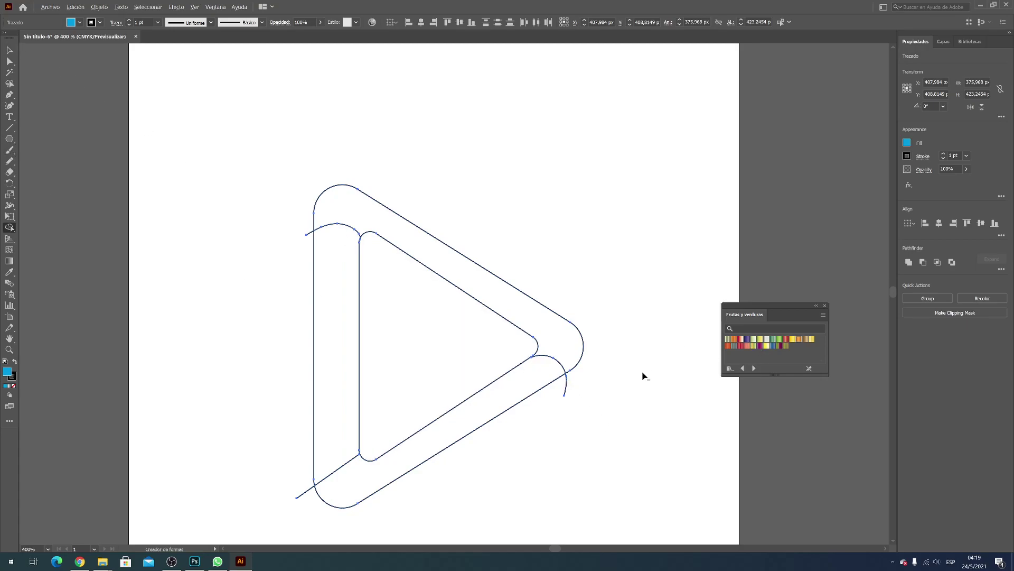
pyautogui.scroll(2, 614, 375)
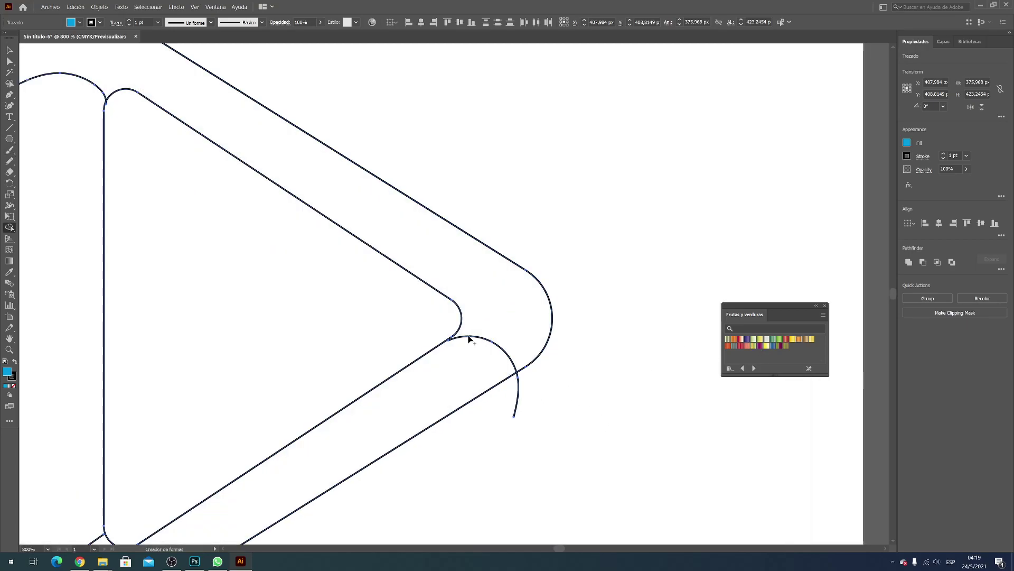
# - Nudge the small right-corner arc left and up toward the triangle's inner corner
pyautogui.click(9, 50)
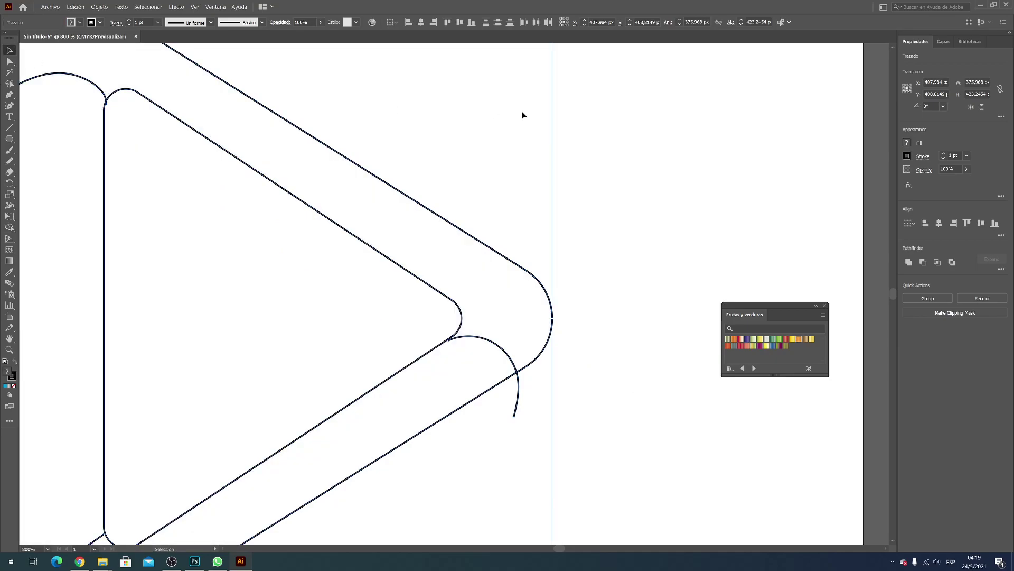
pyautogui.click(608, 169)
pyautogui.click(518, 403)
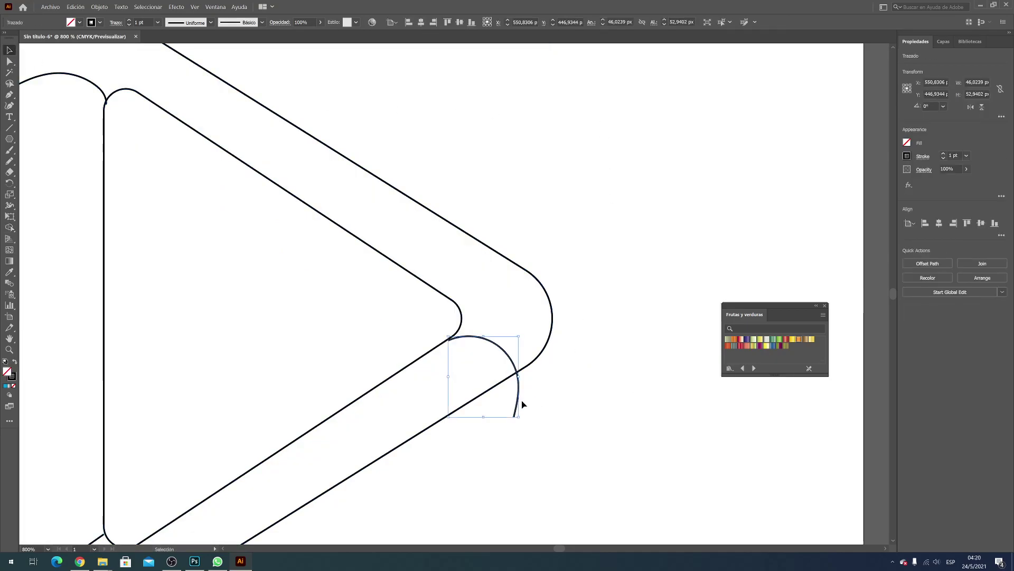
pyautogui.press('Left')
pyautogui.press('Left')
pyautogui.press('Left')
pyautogui.press('Up')
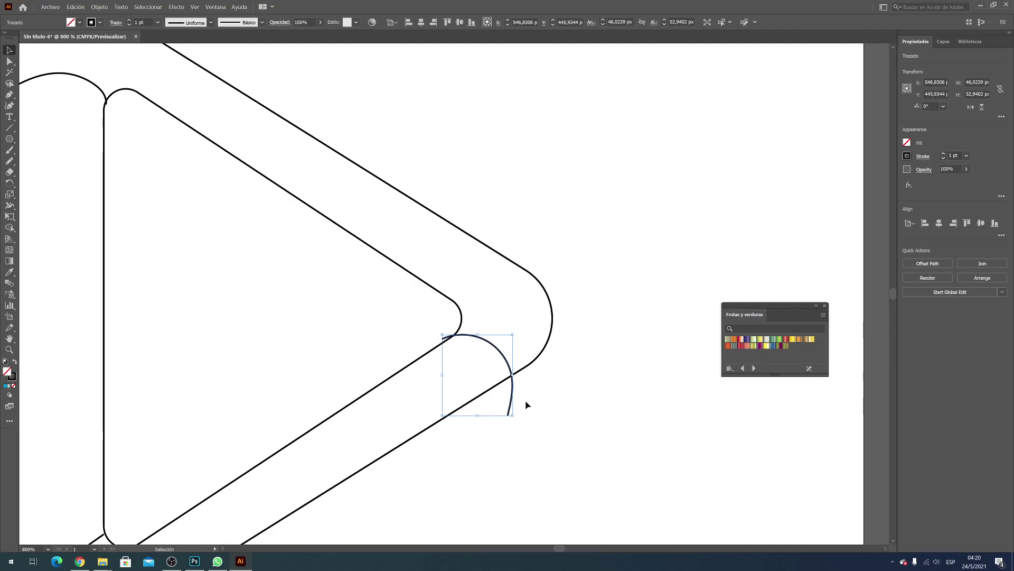
pyautogui.press('Left')
pyautogui.press('Left')
pyautogui.press('Up')
pyautogui.press('Left')
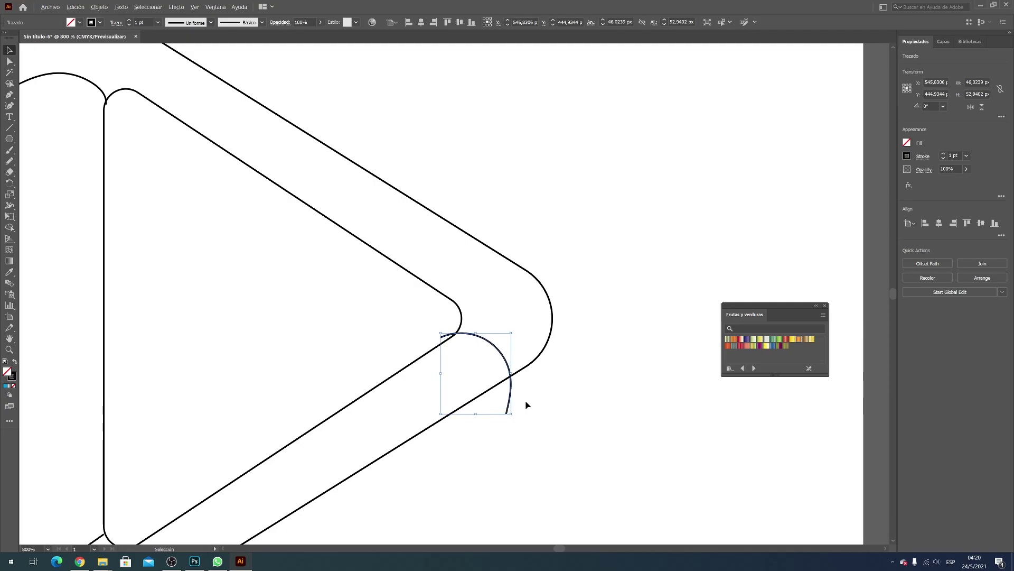
pyautogui.scroll(-1, 525, 405)
pyautogui.scroll(-1, 510, 385)
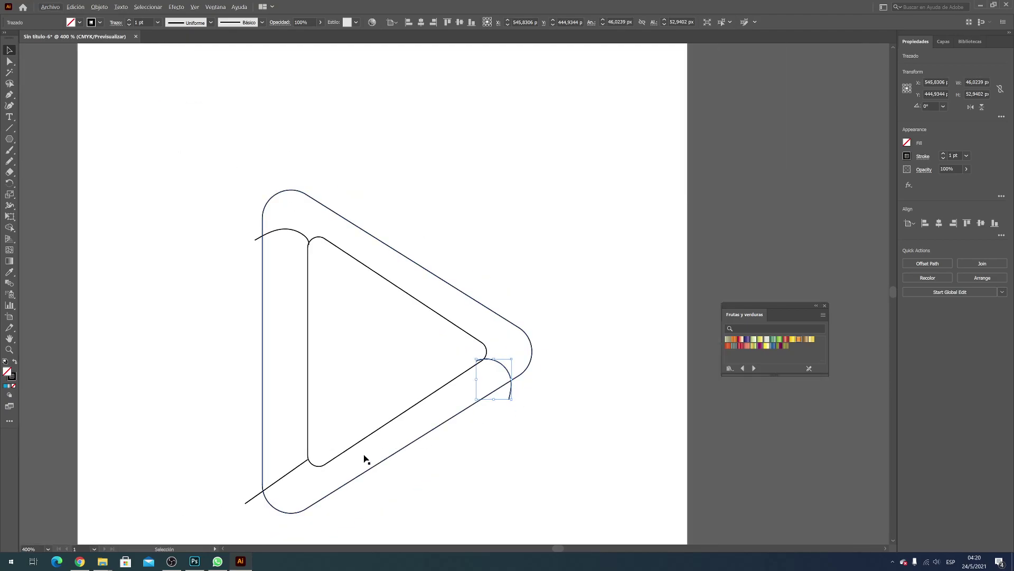
pyautogui.scroll(1, 247, 503)
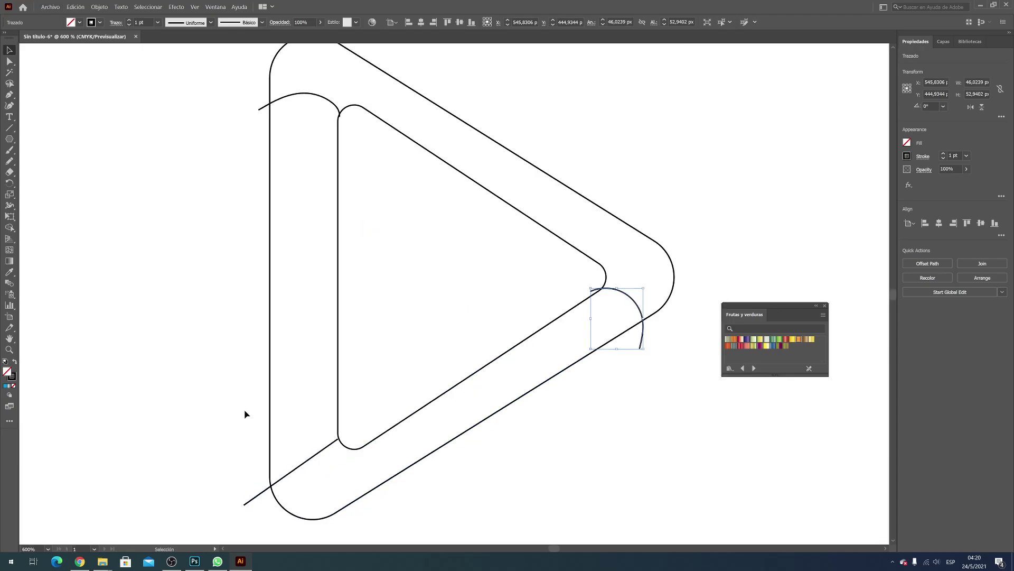
pyautogui.scroll(-1, 245, 413)
# - With Shape Builder, merge the left, bottom and corner regions into one shape
pyautogui.moveTo(202, 90); pyautogui.dragTo(597, 518)
pyautogui.hotkey('shift', 'm')
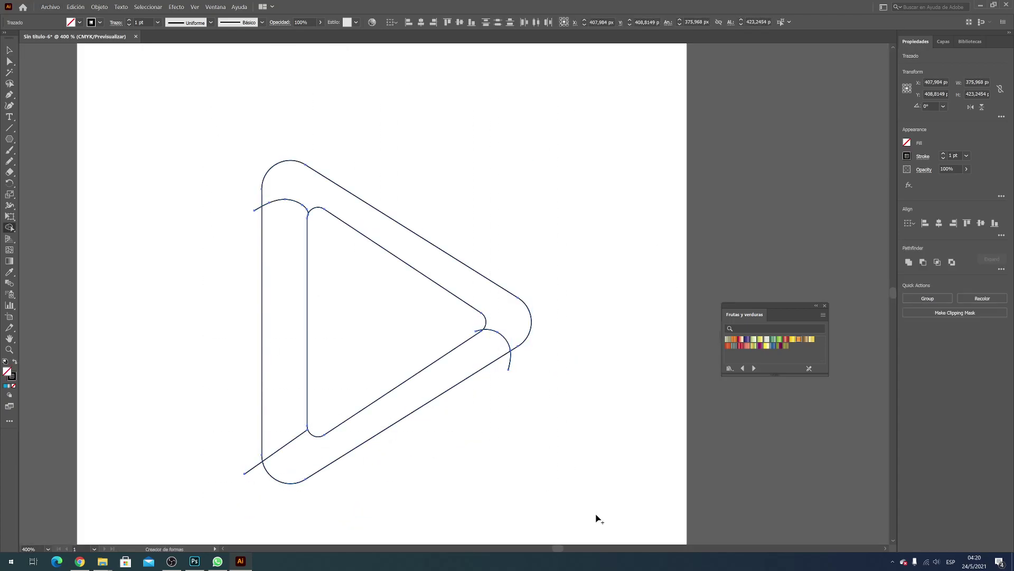
pyautogui.moveTo(460, 389)
pyautogui.mouseDown()
pyautogui.moveTo(277, 355)
pyautogui.moveTo(301, 485)
pyautogui.moveTo(307, 445)
pyautogui.mouseUp()
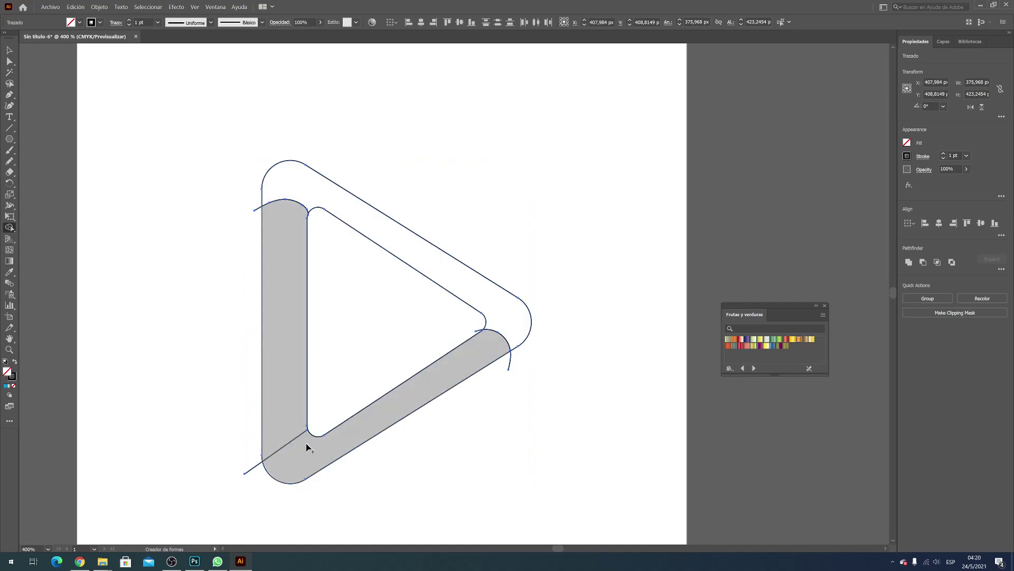
pyautogui.click(10, 50)
pyautogui.click(267, 403)
# - Select the lower-left corner polygon and try moving it up-right, then undo
pyautogui.scroll(3, 310, 469)
pyautogui.scroll(2, 310, 468)
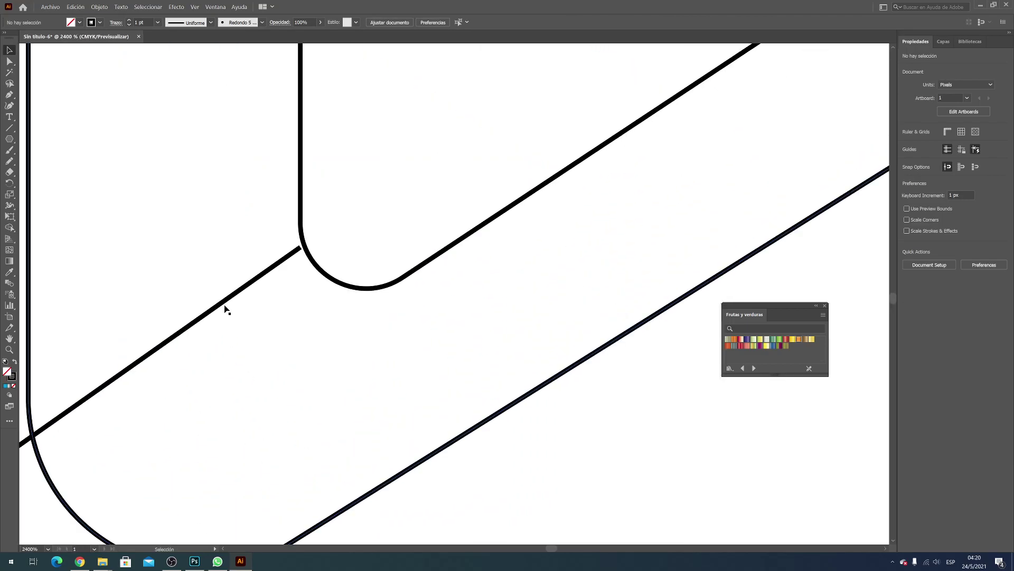
pyautogui.click(268, 277)
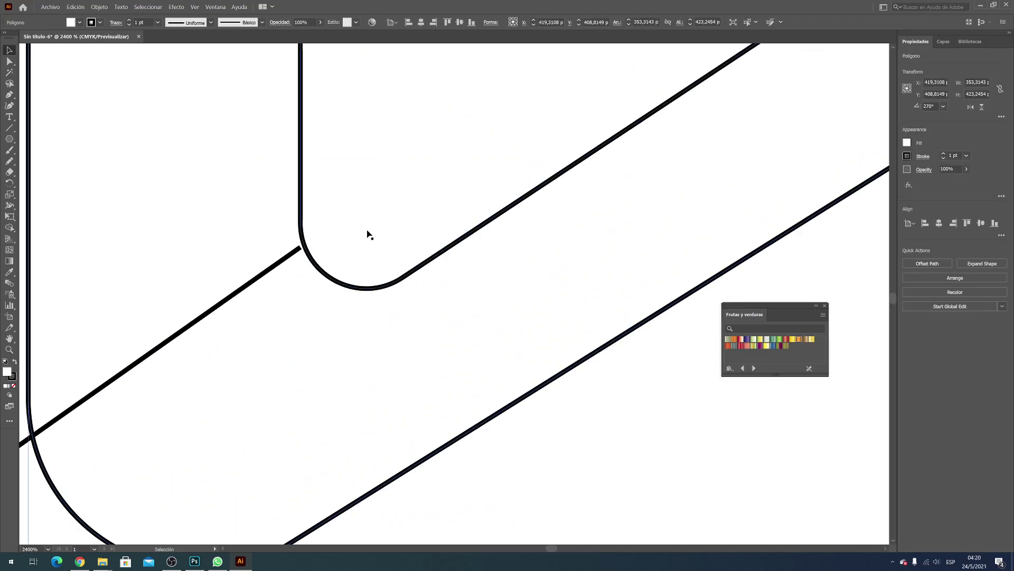
pyautogui.click(354, 313)
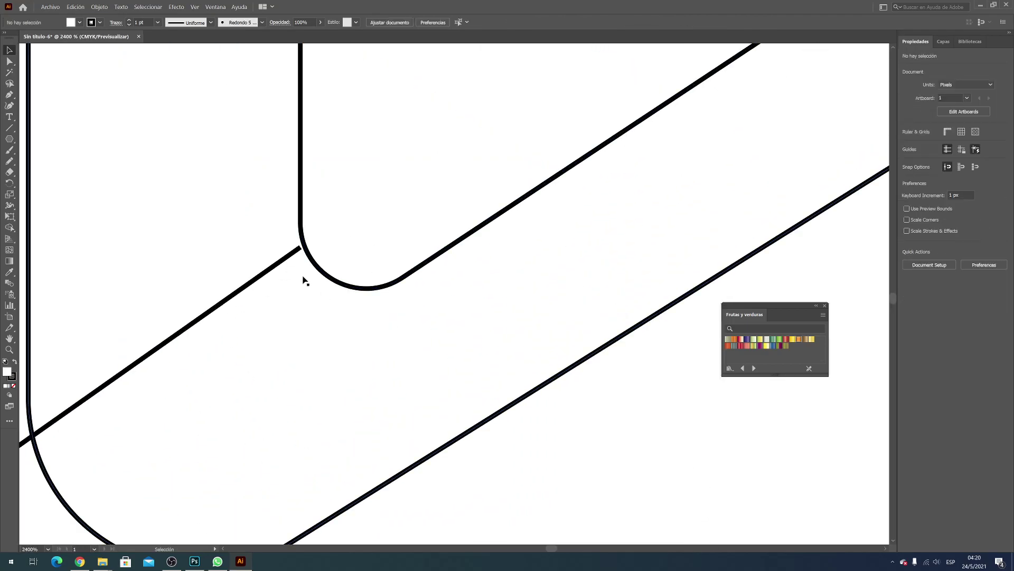
pyautogui.click(293, 257)
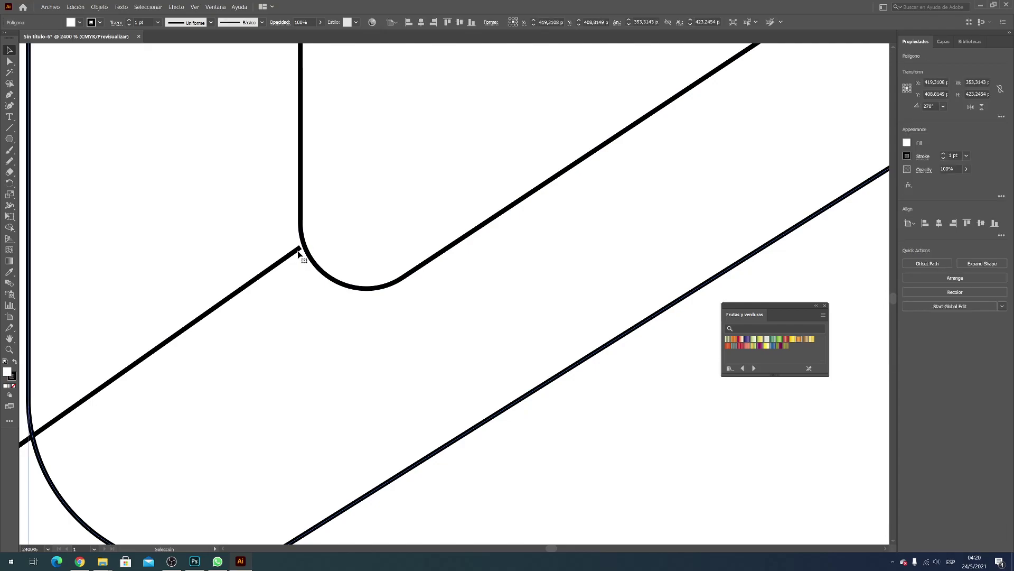
pyautogui.moveTo(295, 254); pyautogui.dragTo(332, 234)
pyautogui.hotkey('ctrl', 'z')
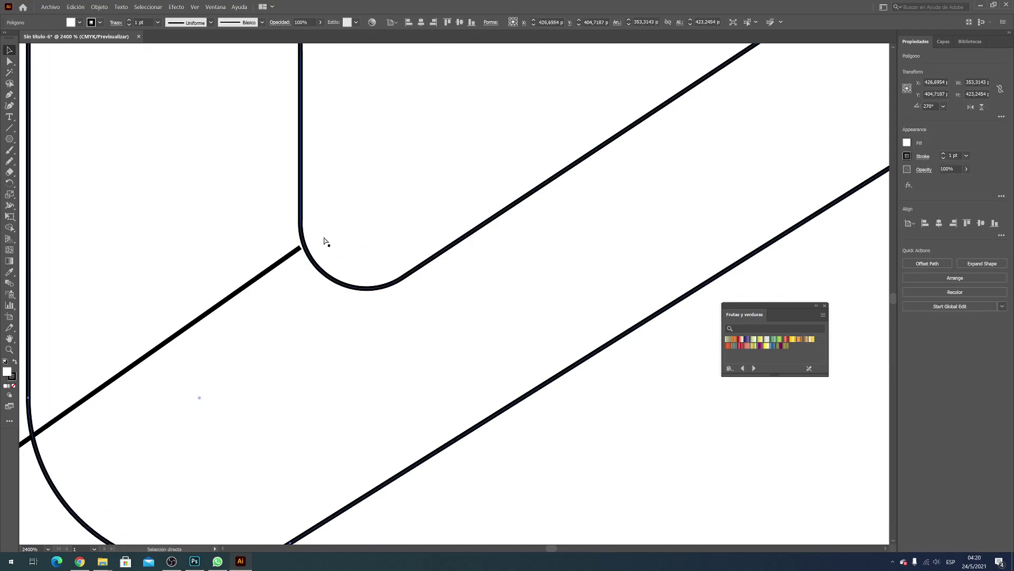
# - Shift the lower diagonal line right so it meets the inner corner
pyautogui.scroll(-3, 327, 240)
pyautogui.click(195, 331)
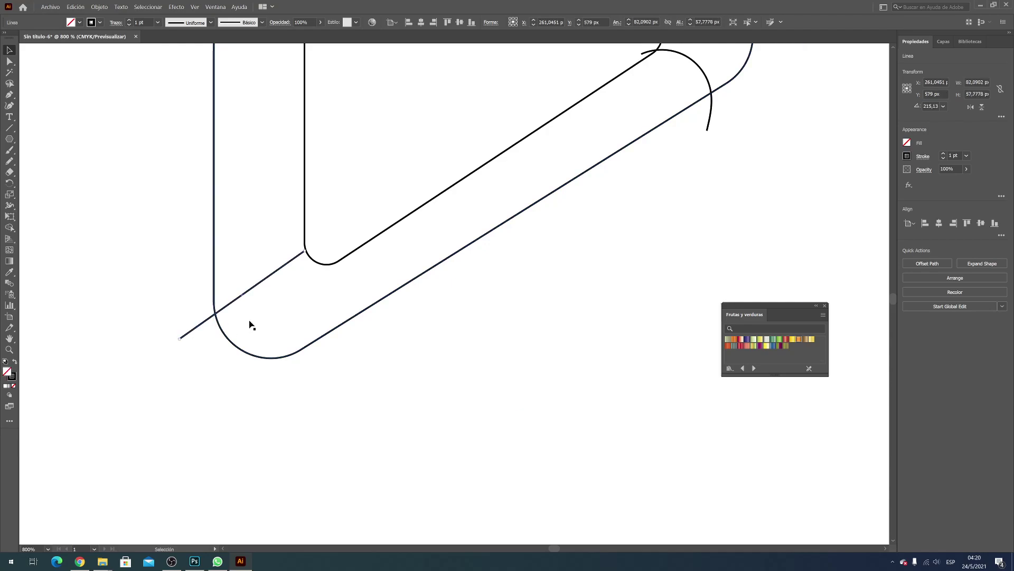
pyautogui.click(235, 304)
pyautogui.press('Right')
pyautogui.press('Right')
pyautogui.press('Right')
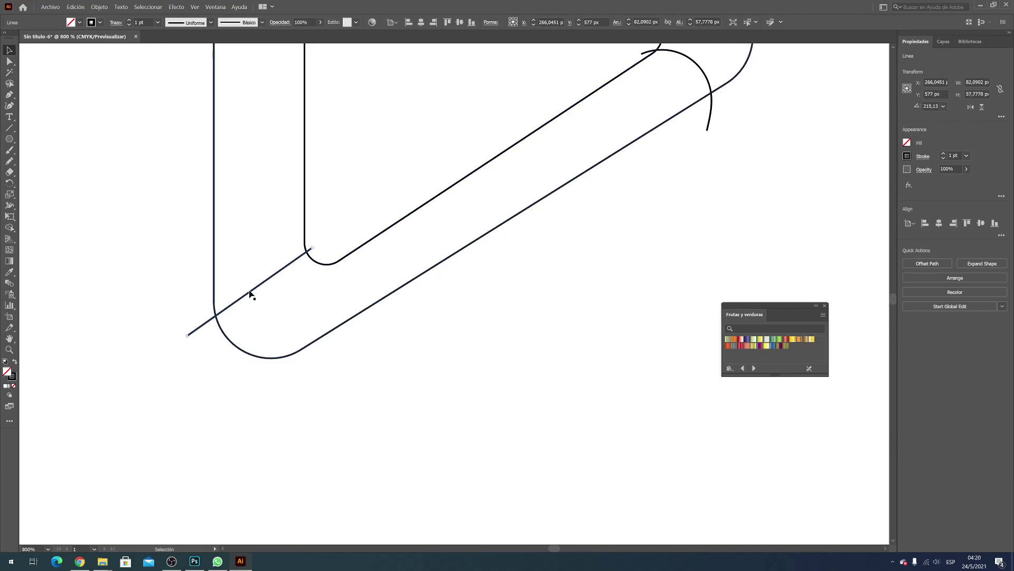
pyautogui.scroll(-2, 335, 260)
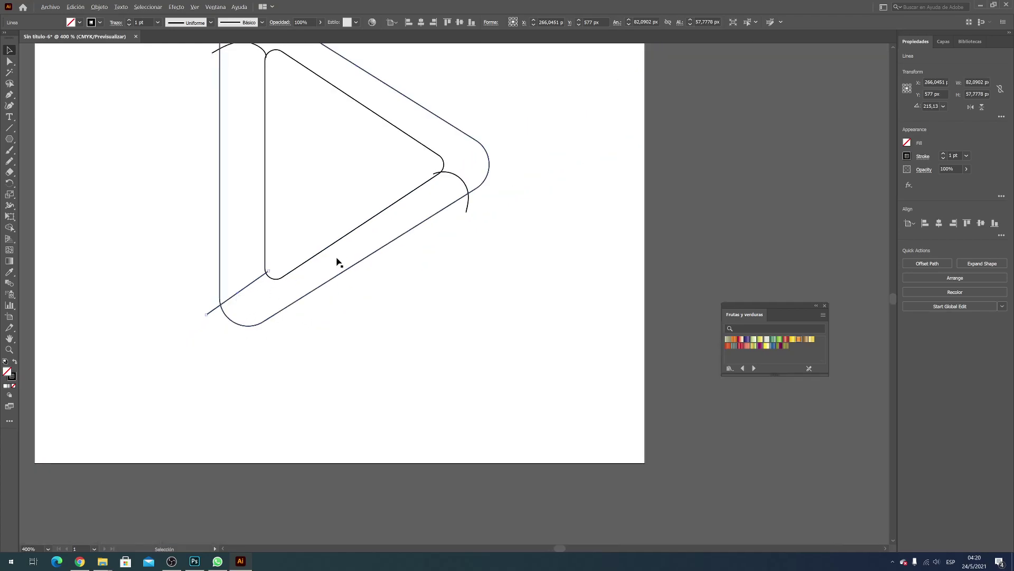
pyautogui.scroll(-1, 338, 262)
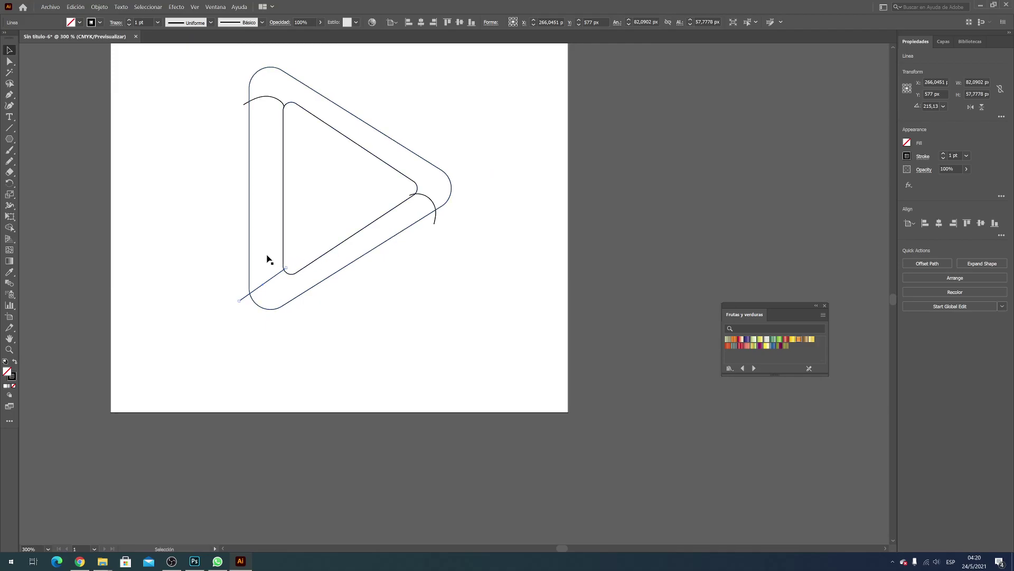
pyautogui.scroll(3, 258, 290)
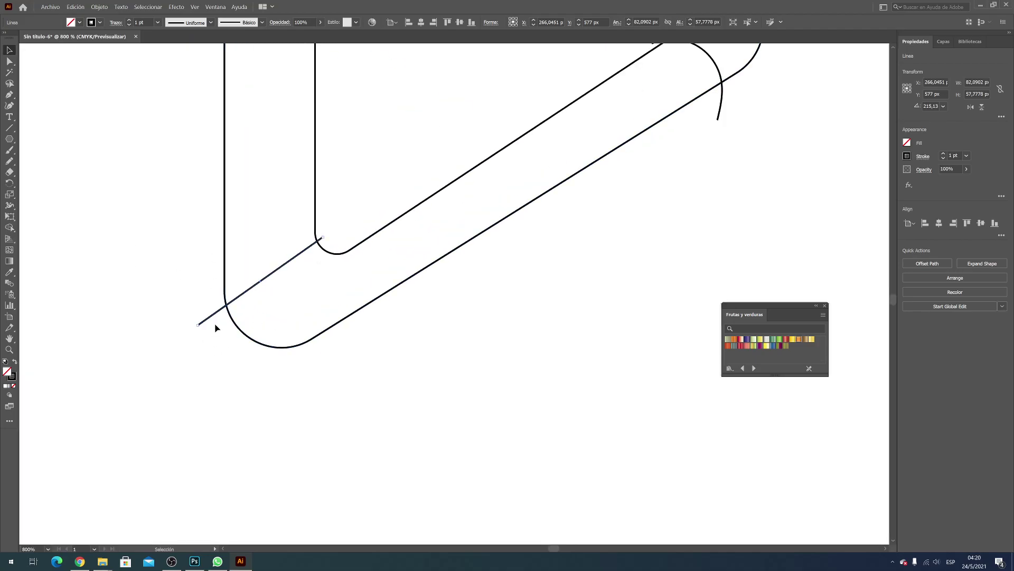
pyautogui.moveTo(210, 320); pyautogui.dragTo(230, 330)
pyautogui.click(36, 146)
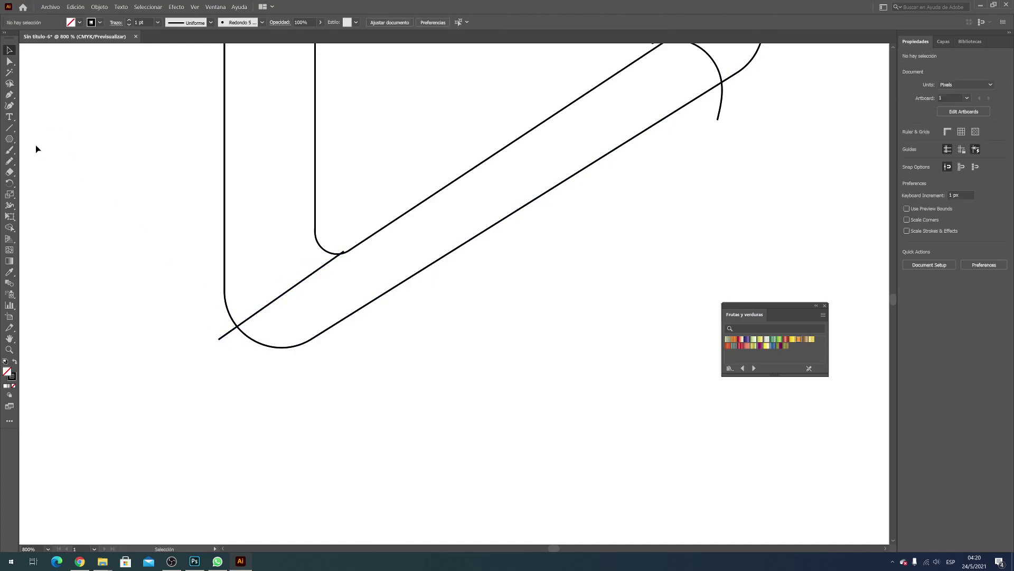
# - Draw a short straight diagonal divider across the lower-left bar
pyautogui.click(9, 128)
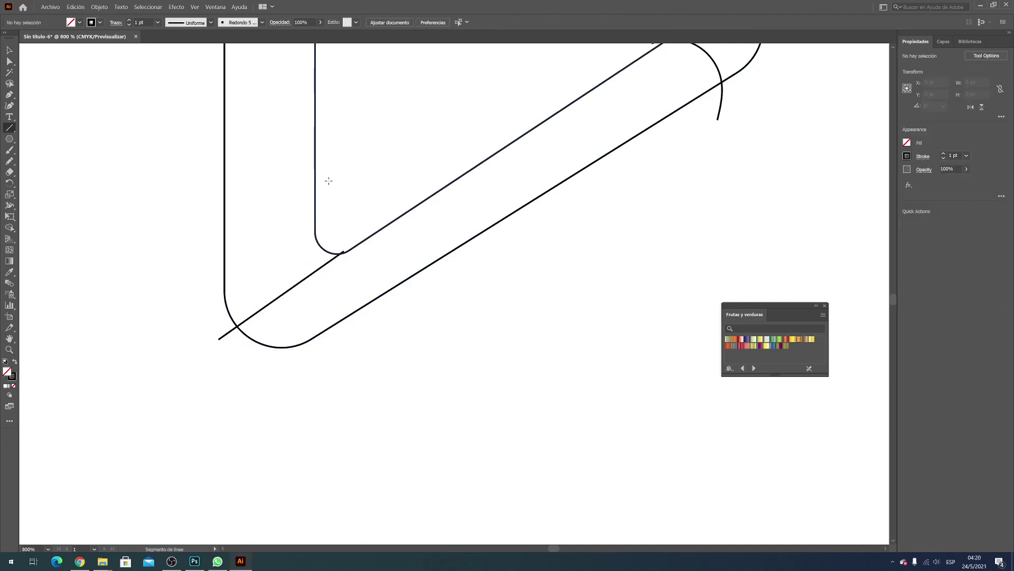
pyautogui.moveTo(328, 176); pyautogui.dragTo(198, 252)
pyautogui.keyDown('alt'); pyautogui.scroll(-1, 198, 252); pyautogui.keyUp('alt')
pyautogui.keyDown('alt'); pyautogui.scroll(-1, 188, 163); pyautogui.keyUp('alt')
pyautogui.keyDown('alt'); pyautogui.scroll(-1, 188, 120); pyautogui.keyUp('alt')
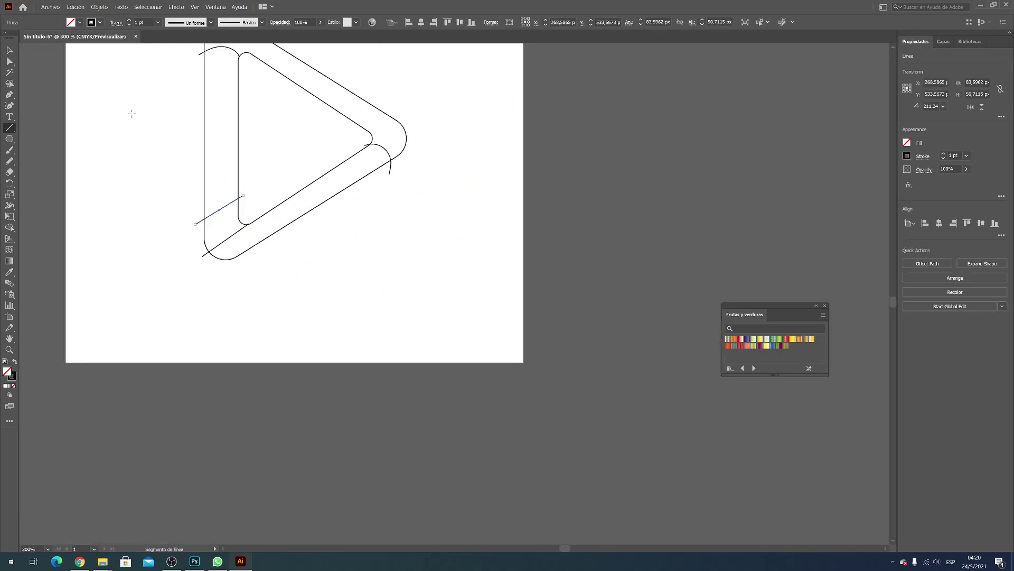
pyautogui.scroll(3, 159, 222)
pyautogui.scroll(1, 187, 331)
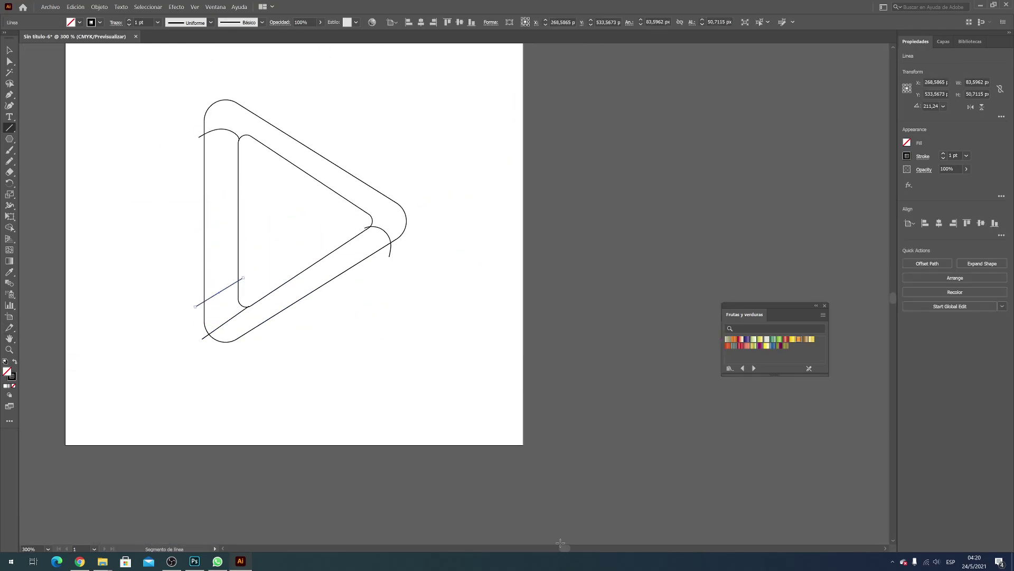
pyautogui.moveTo(560, 542); pyautogui.dragTo(546, 543)
pyautogui.scroll(1, 563, 349)
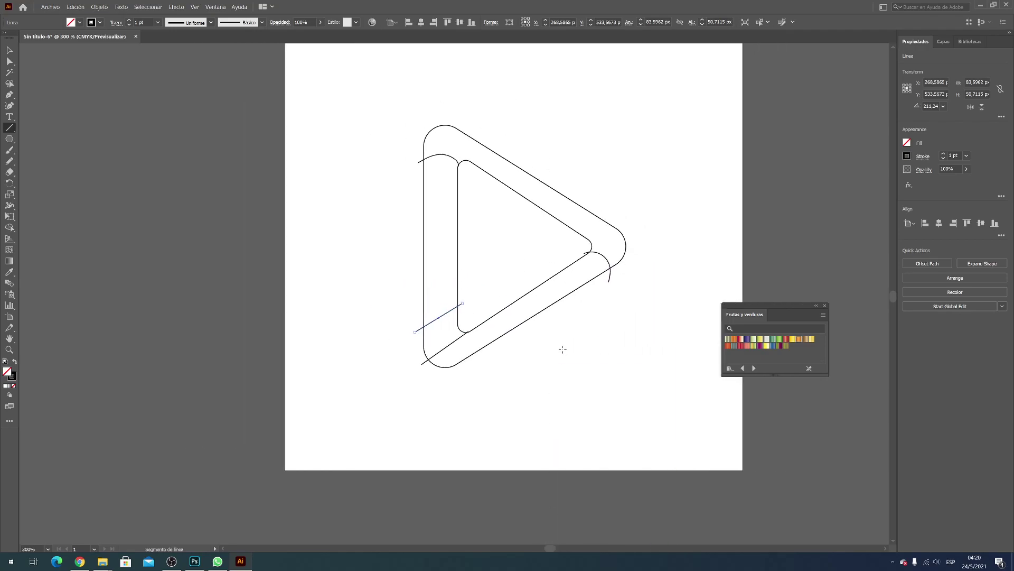
pyautogui.scroll(1, 563, 349)
pyautogui.keyDown('alt'); pyautogui.scroll(1, 562, 348); pyautogui.keyUp('alt')
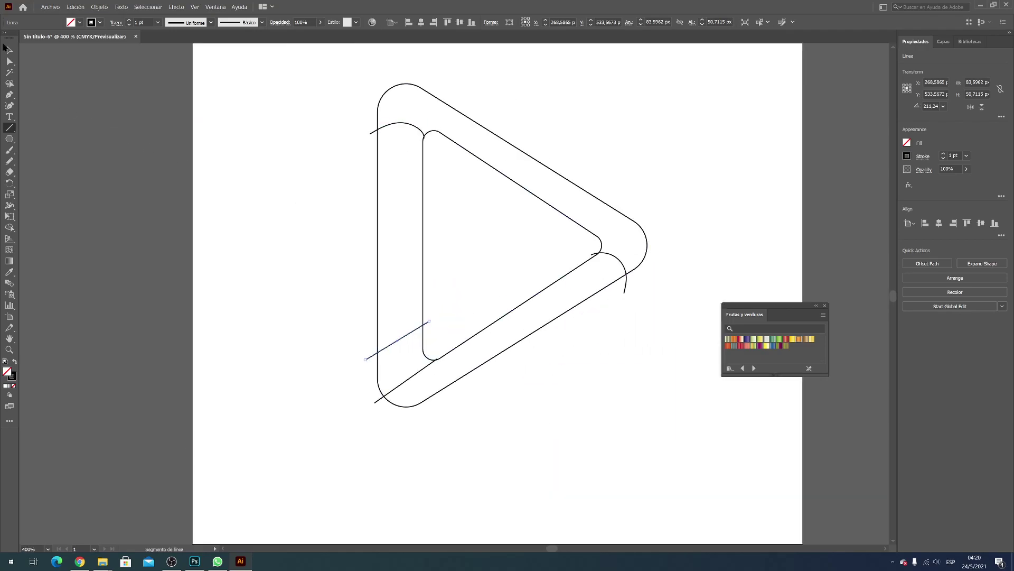
pyautogui.click(9, 49)
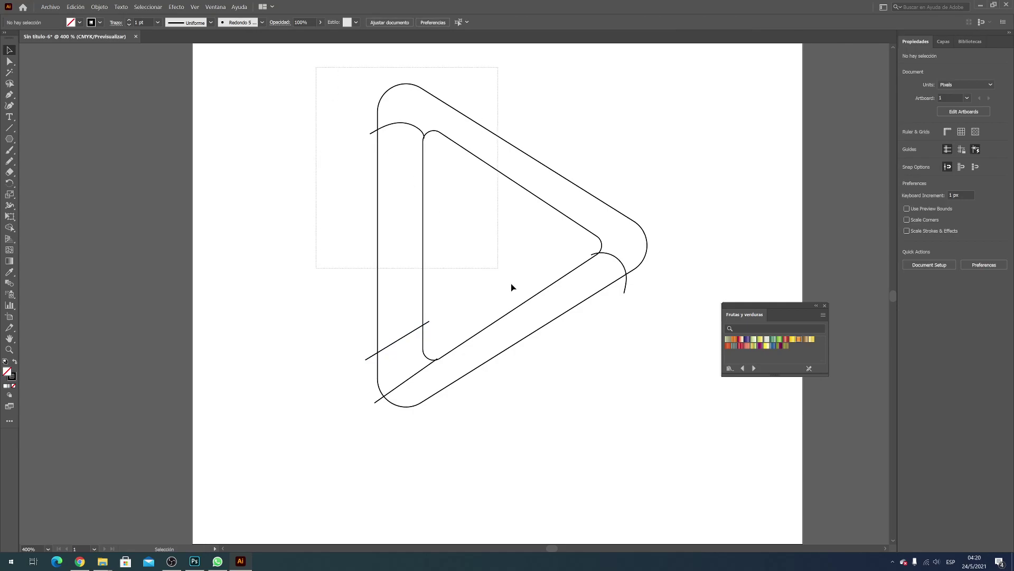
# - Select all paths and use Shape Builder to fill the top band red
pyautogui.moveTo(315, 66); pyautogui.dragTo(692, 467)
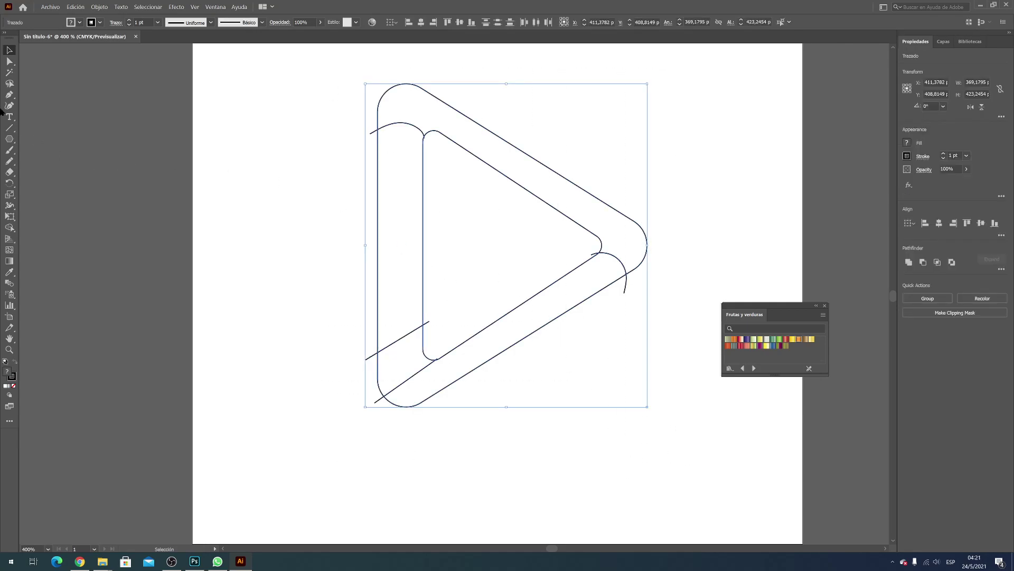
pyautogui.hotkey('shift', 'm')
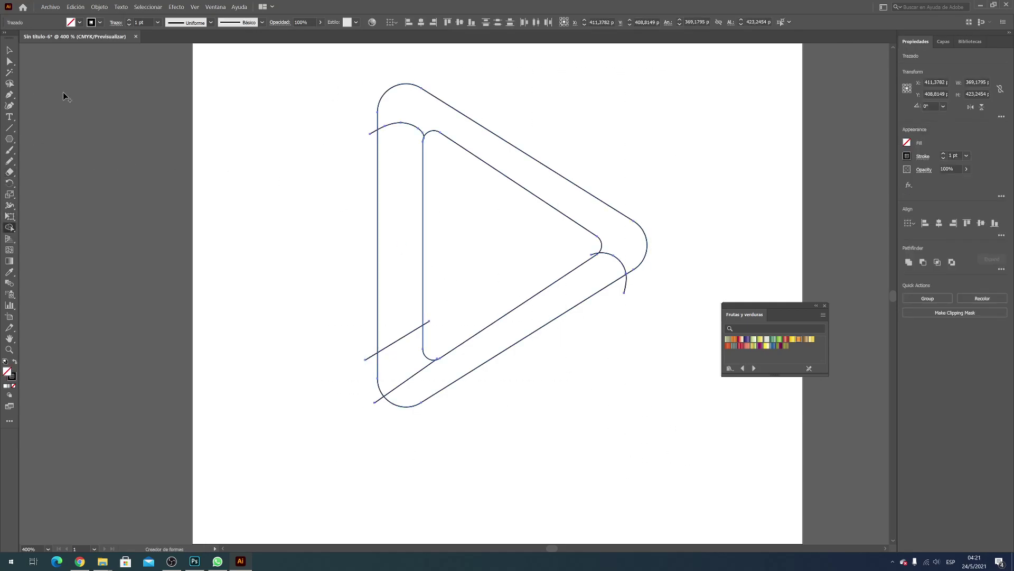
pyautogui.rightClick(9, 227)
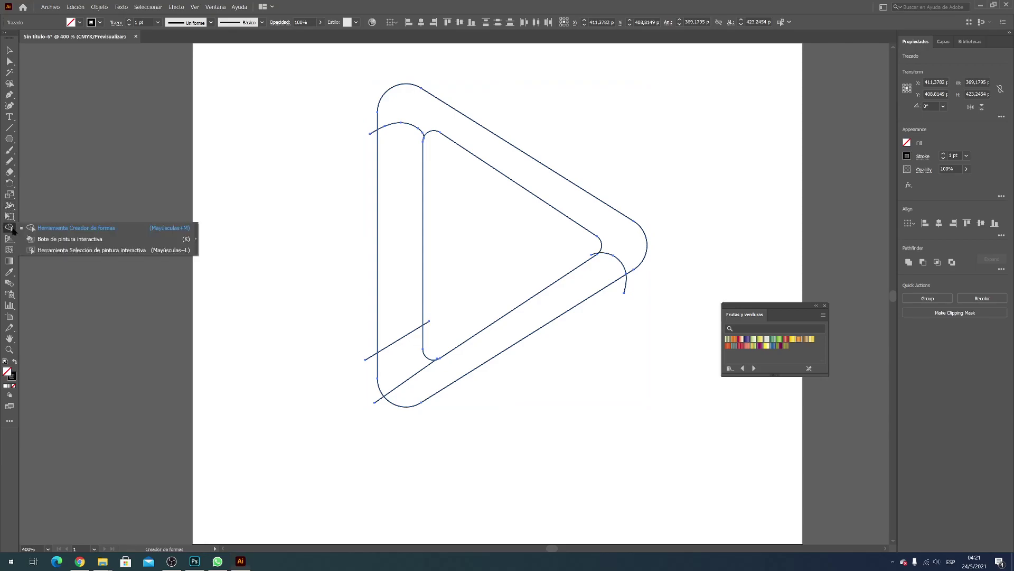
pyautogui.click(40, 226)
pyautogui.click(79, 22)
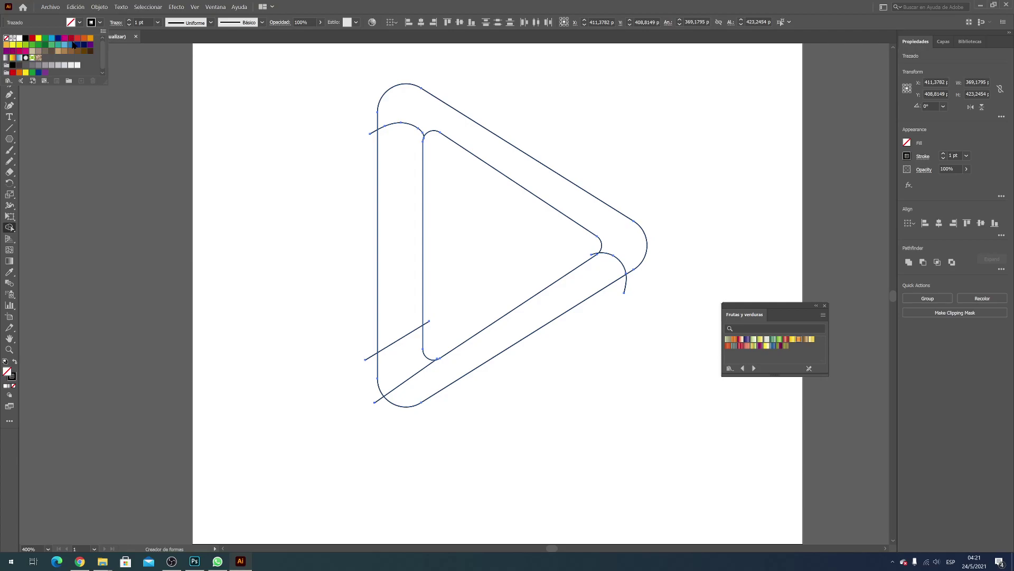
pyautogui.click(32, 40)
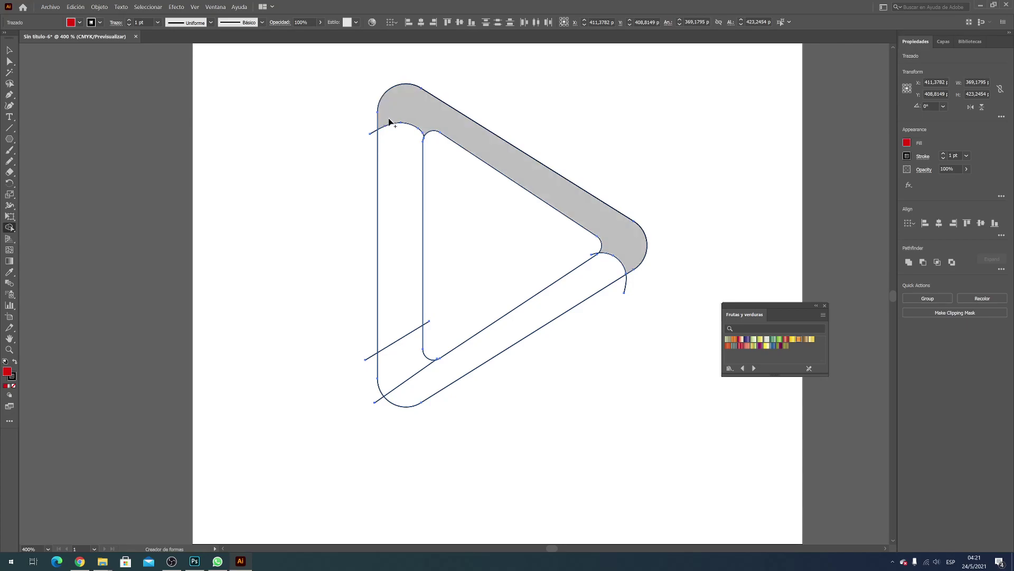
pyautogui.click(408, 116)
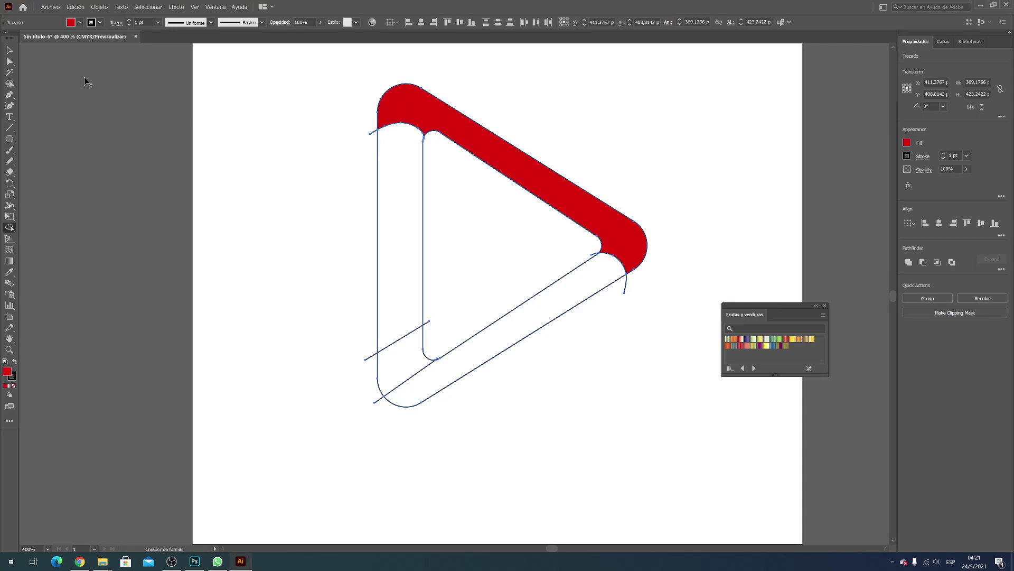
# - Fill the left column cyan and bottom bar green, and delete the leftover inner corner region
pyautogui.click(80, 22)
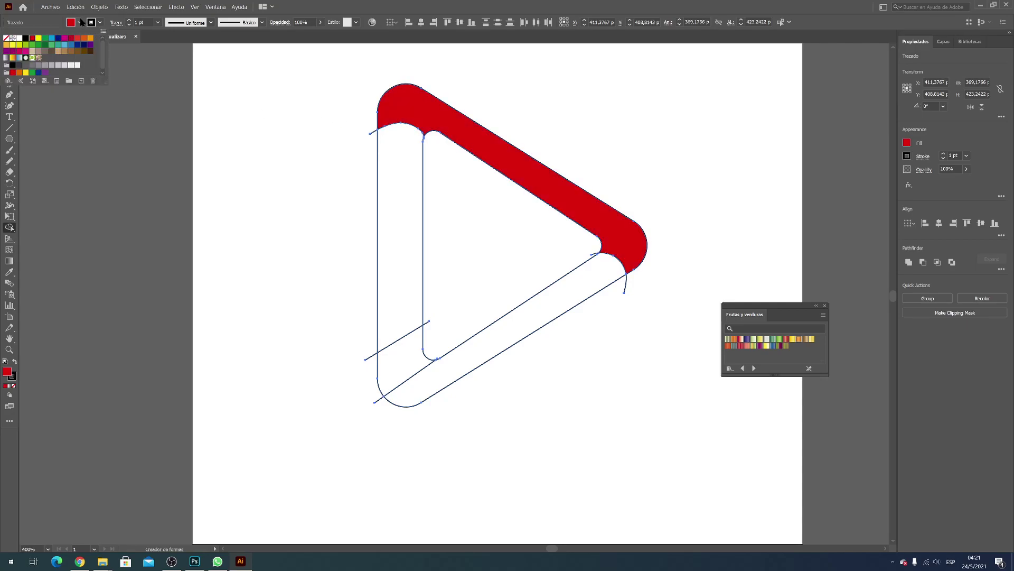
pyautogui.click(51, 38)
pyautogui.click(399, 209)
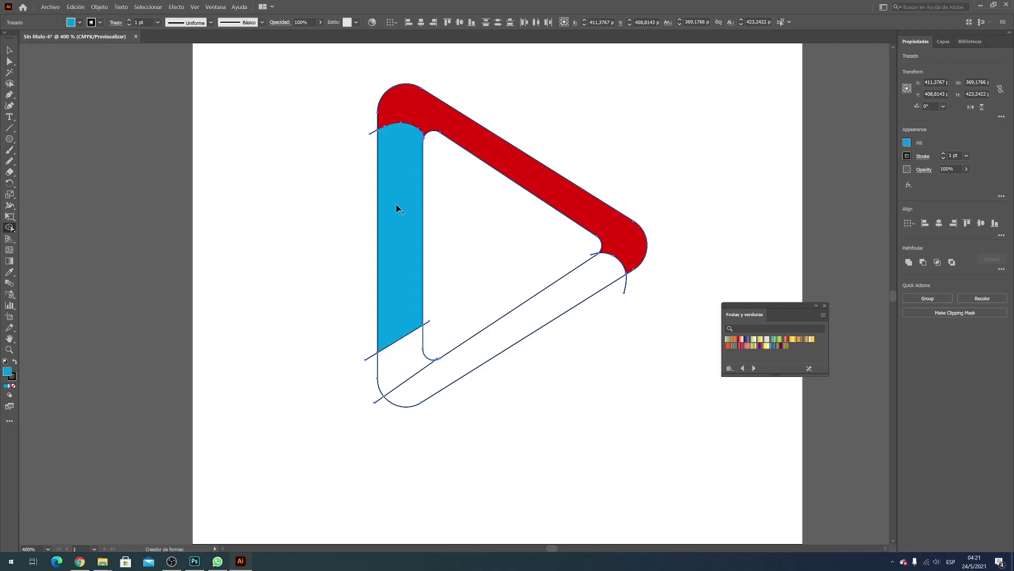
pyautogui.click(80, 22)
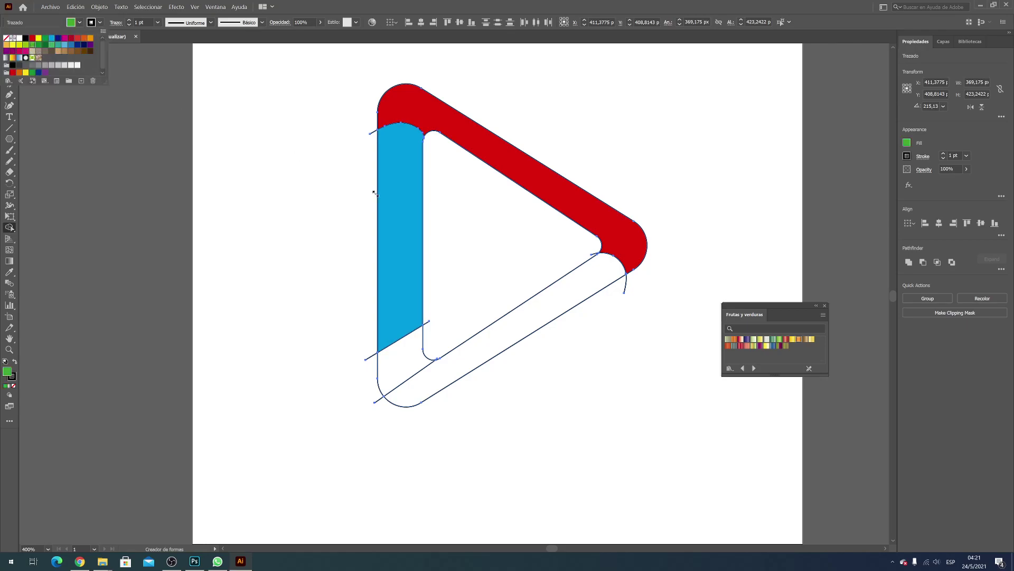
pyautogui.click(529, 328)
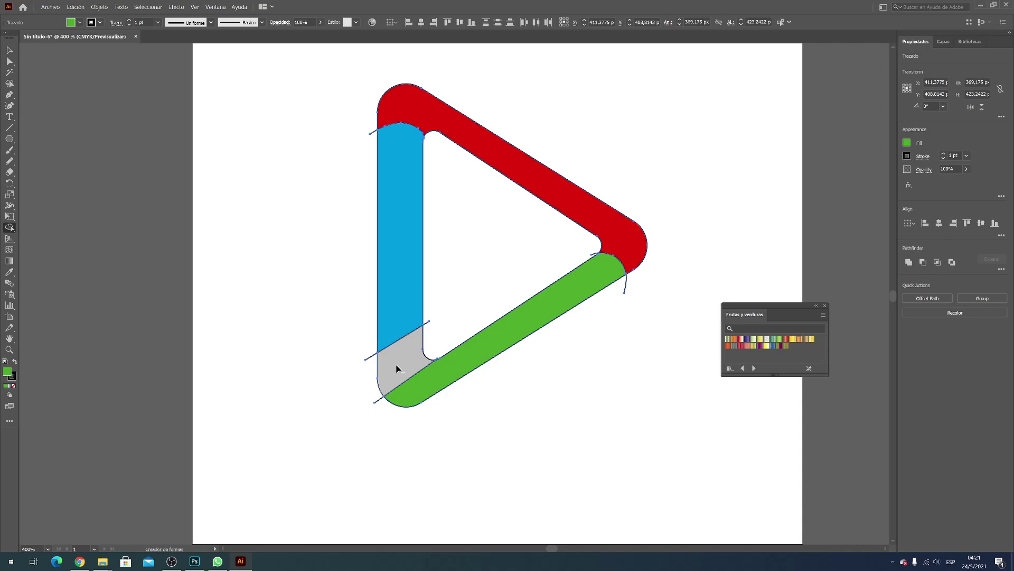
pyautogui.keyDown('alt'); pyautogui.click(398, 368); pyautogui.keyUp('alt')
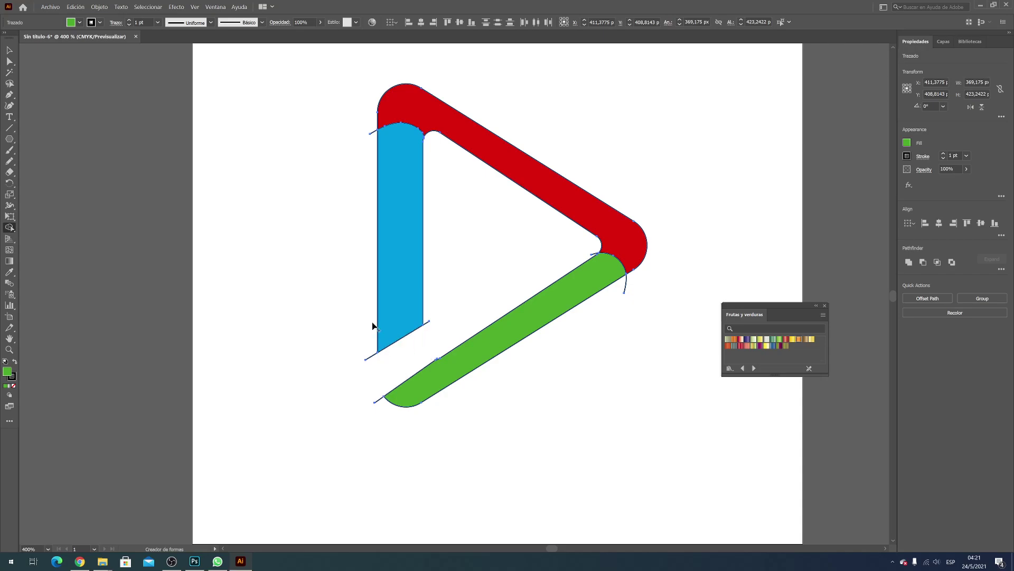
pyautogui.press('v')
pyautogui.click(249, 237)
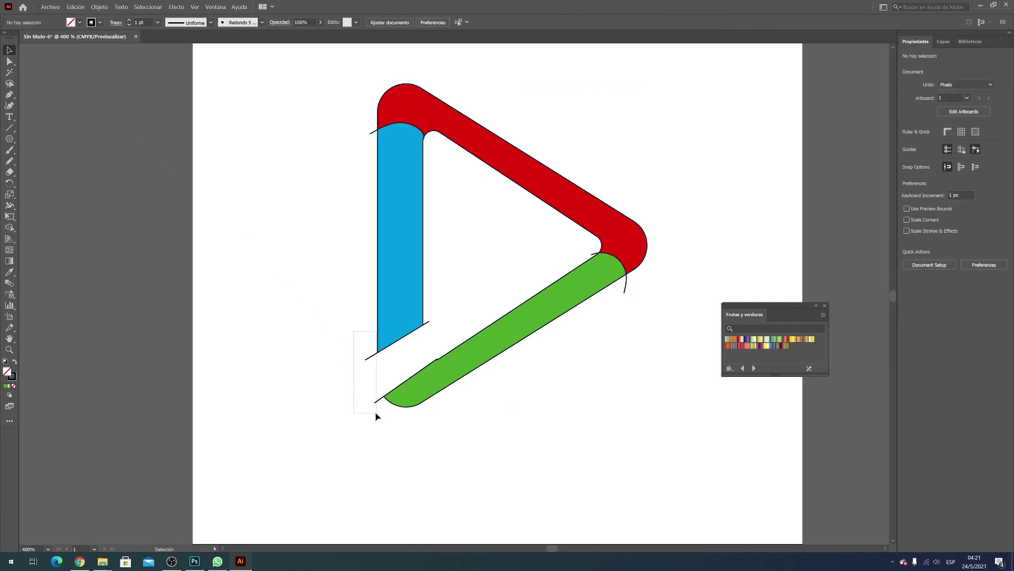
# - Delete the four stray path stubs left around the blue, green and red bands
pyautogui.moveTo(367, 359); pyautogui.dragTo(376, 414)
pyautogui.press('Delete')
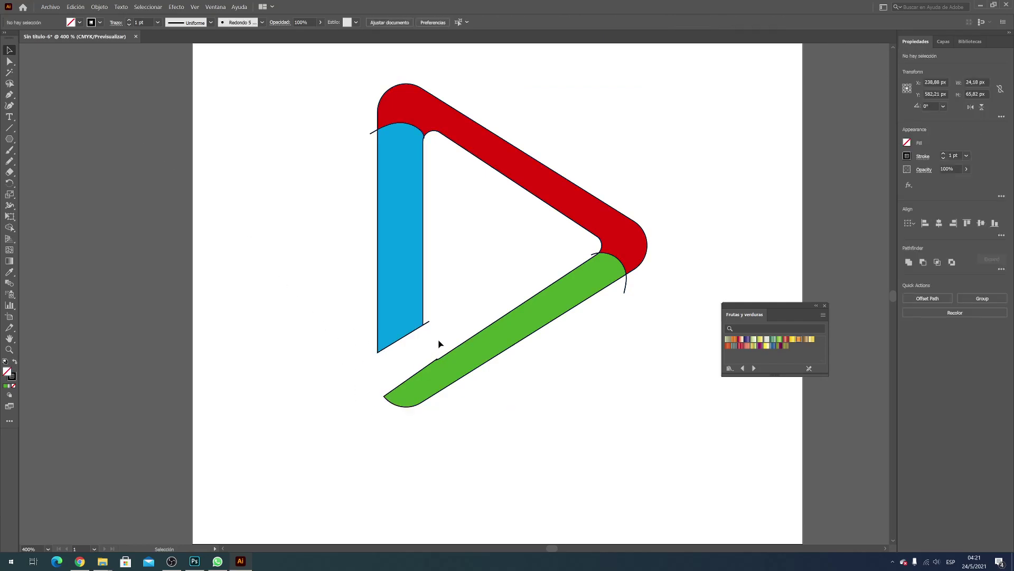
pyautogui.click(429, 338)
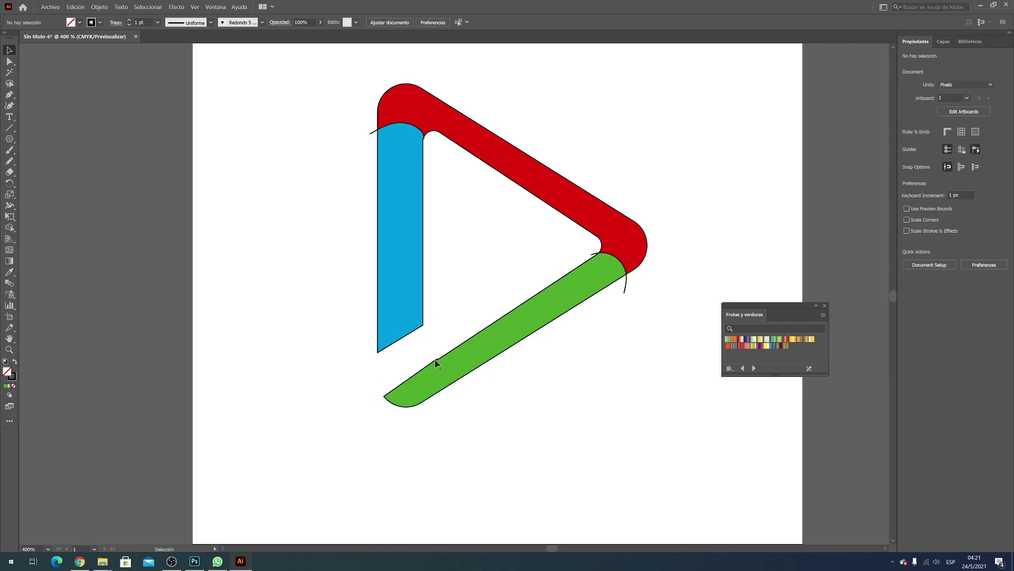
pyautogui.press('Delete')
pyautogui.click(626, 285)
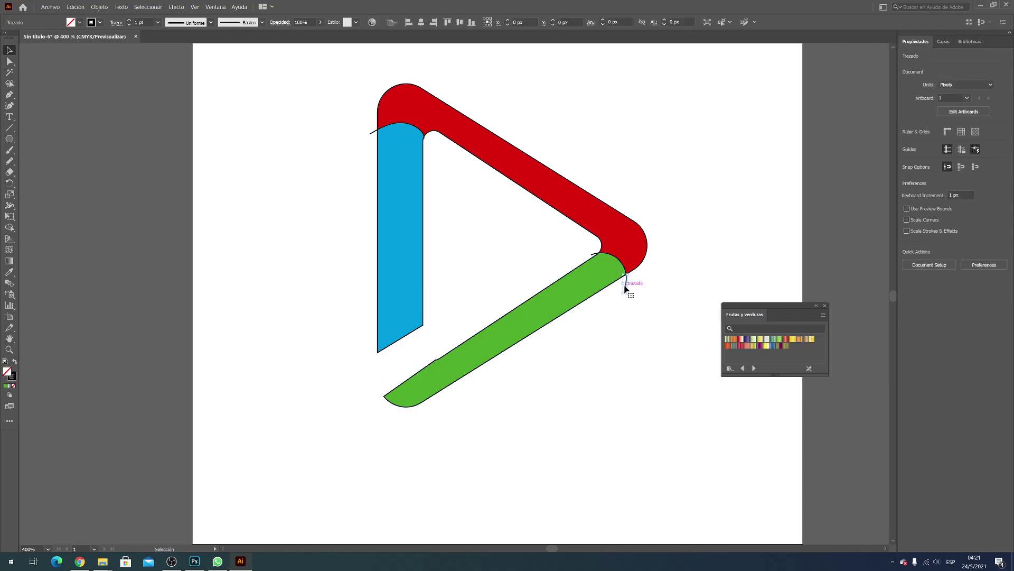
pyautogui.press('Delete')
pyautogui.click(373, 148)
pyautogui.press('Delete')
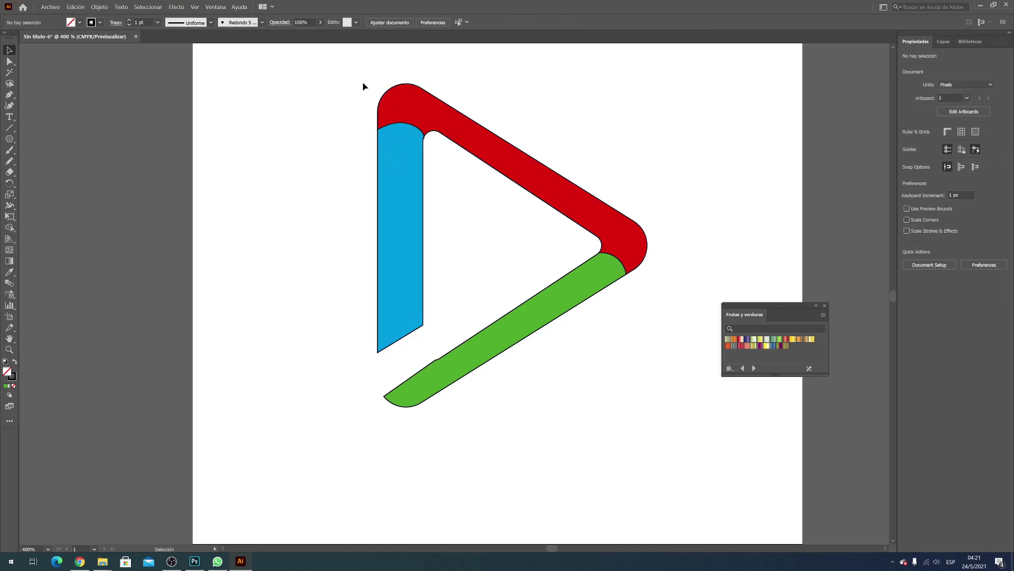
# - Set the stroke of all the artwork to None so no black outlines remain
pyautogui.moveTo(347, 69); pyautogui.dragTo(678, 451)
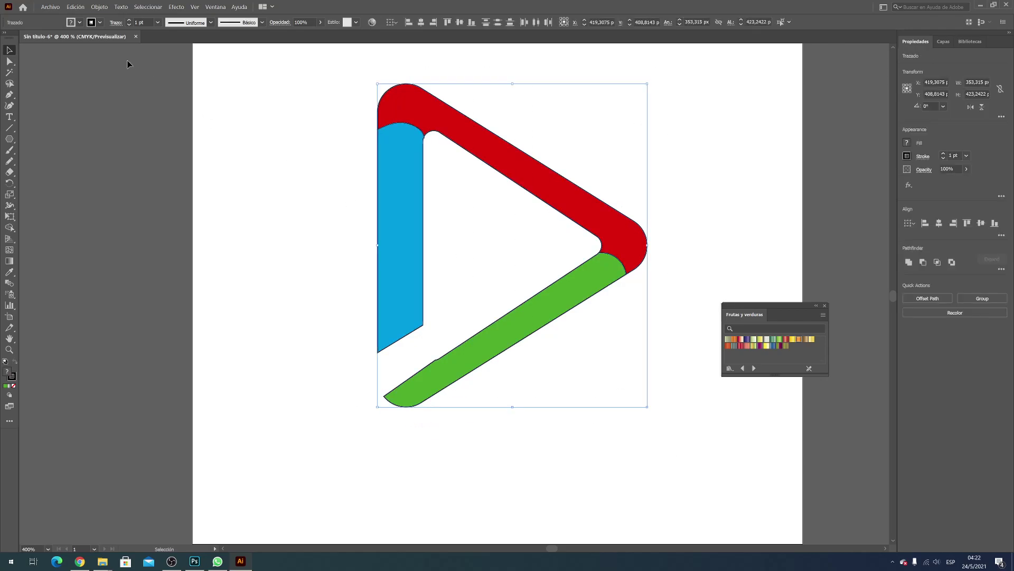
pyautogui.click(100, 22)
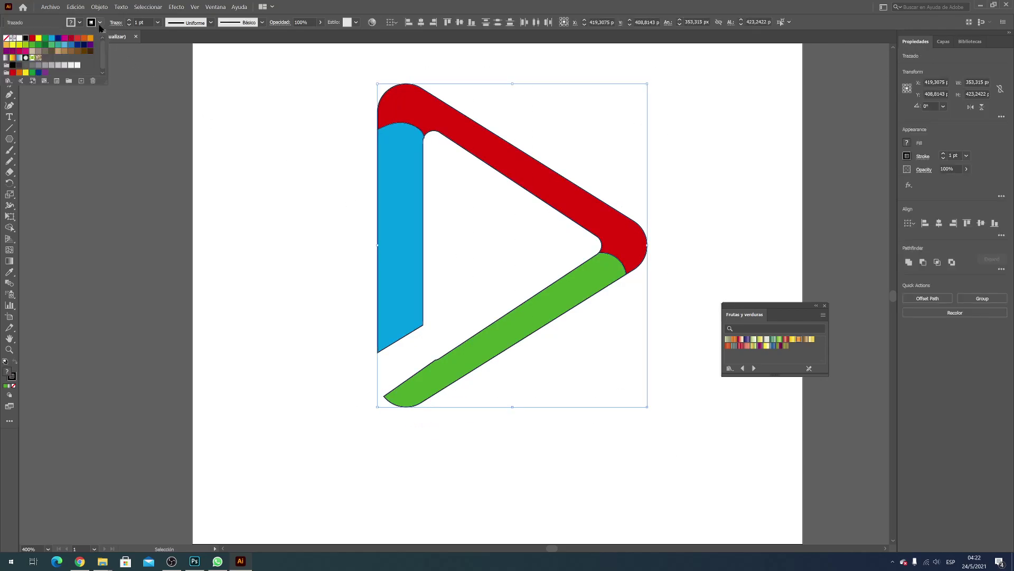
pyautogui.click(6, 38)
pyautogui.click(222, 178)
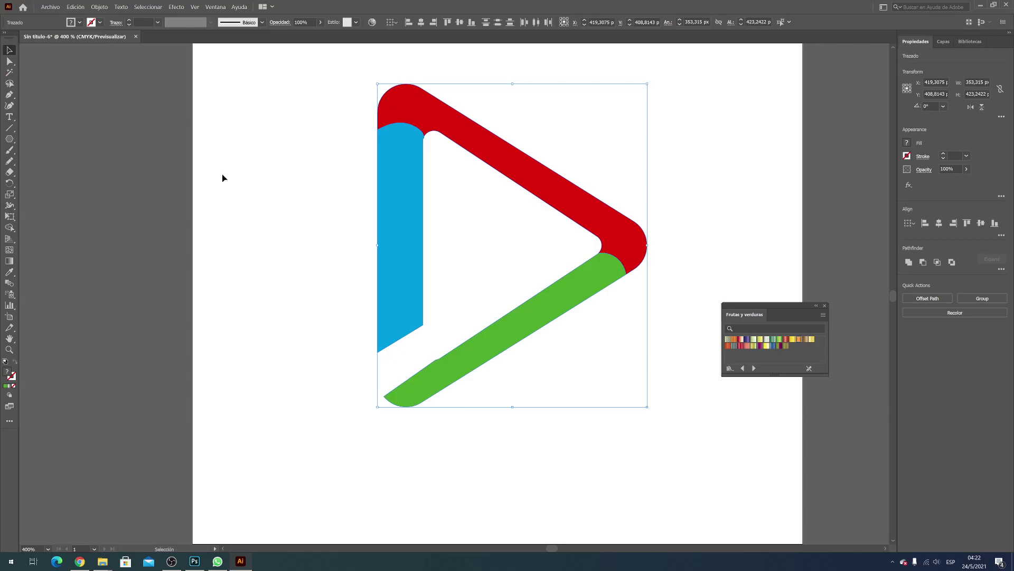
pyautogui.click(274, 255)
pyautogui.scroll(1, 405, 330)
pyautogui.scroll(1, 391, 274)
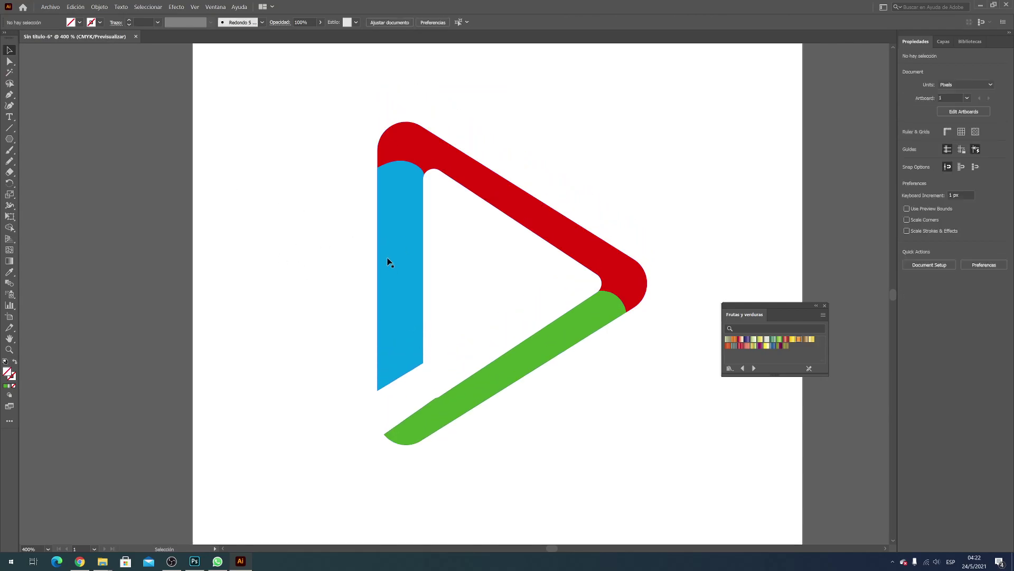
pyautogui.scroll(1, 401, 237)
# - Give the blue band a white-to-black gradient fill from the Fill swatches
pyautogui.click(410, 340)
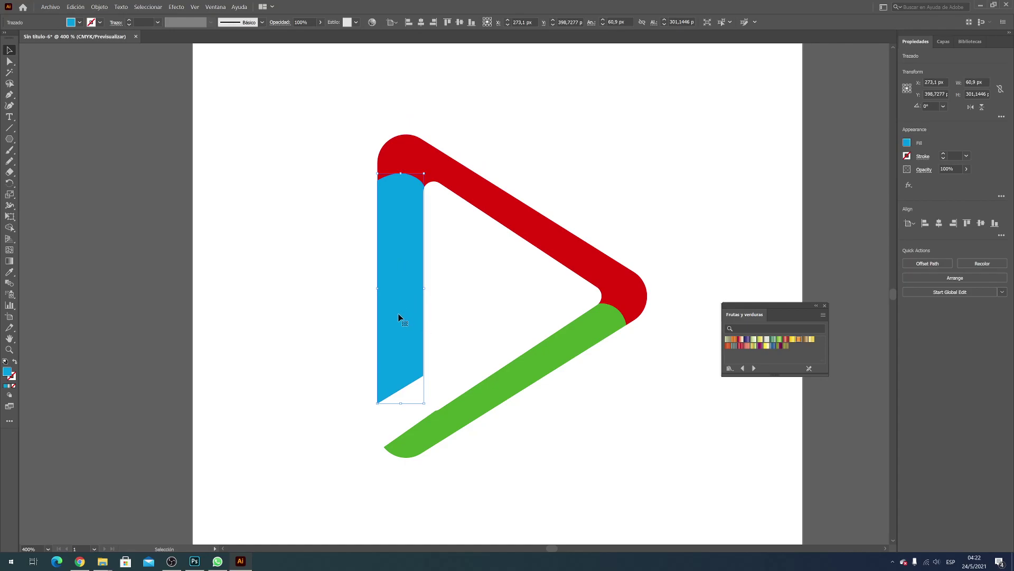
pyautogui.press('g')
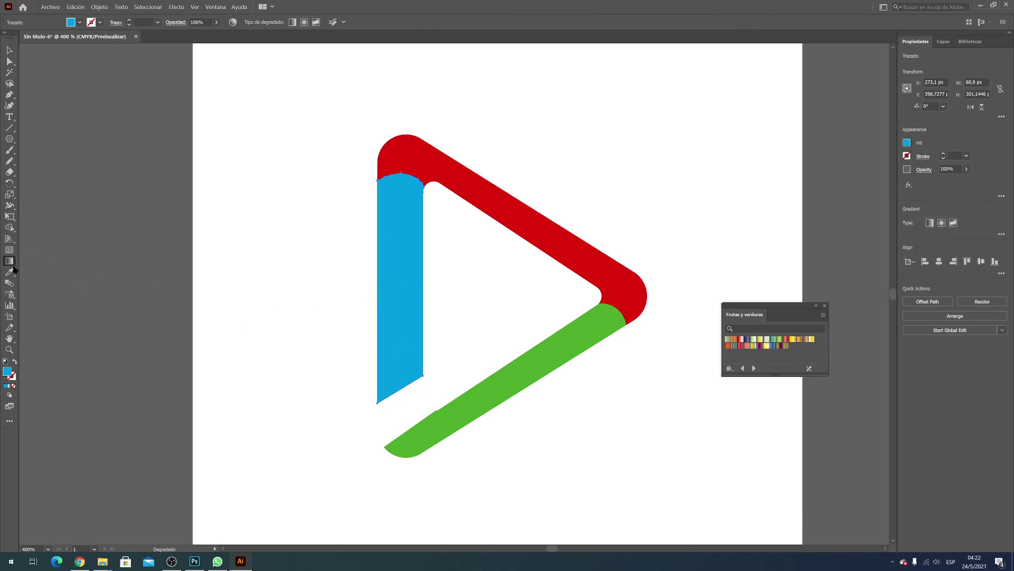
pyautogui.click(79, 23)
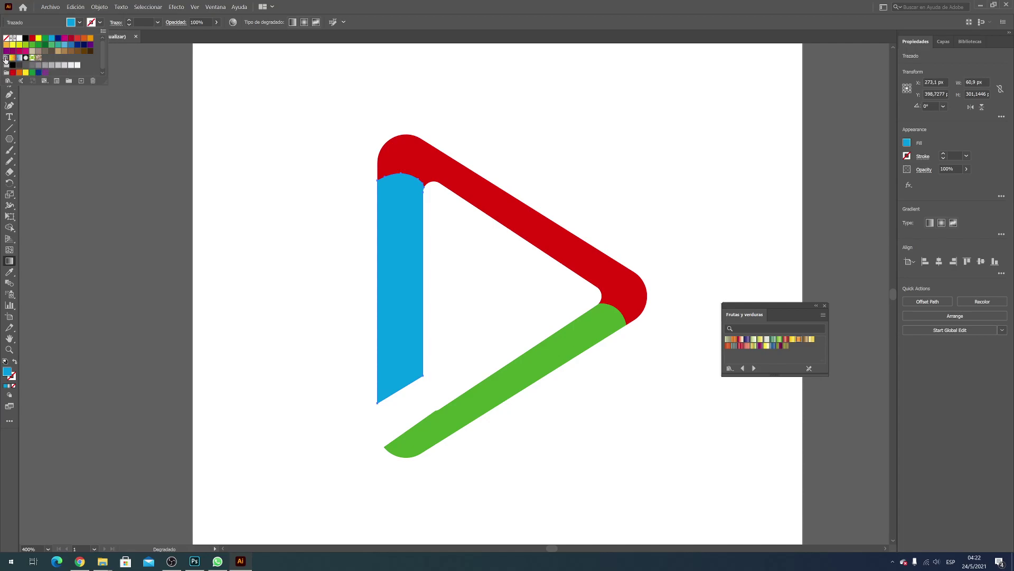
pyautogui.click(6, 57)
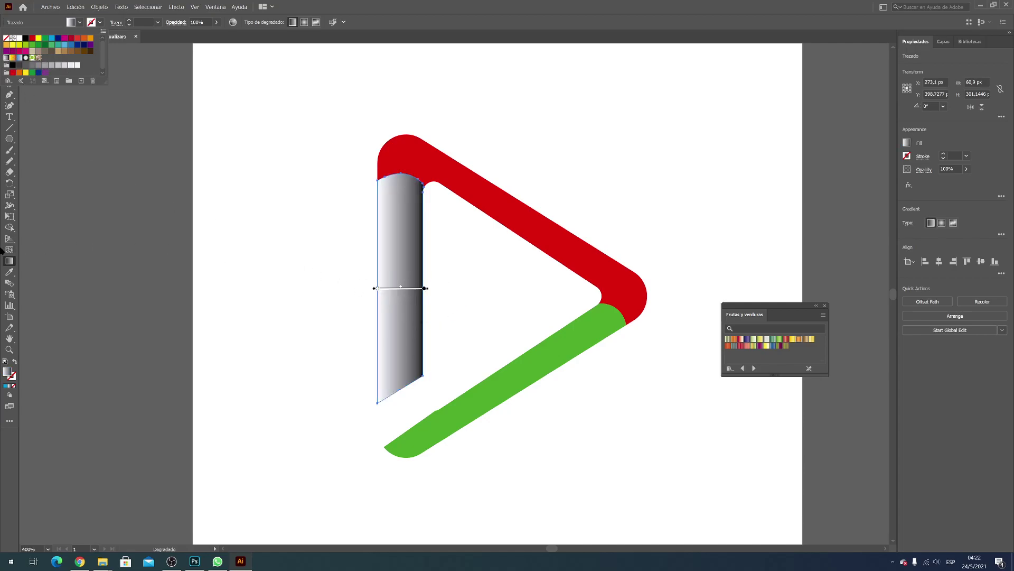
pyautogui.click(9, 260)
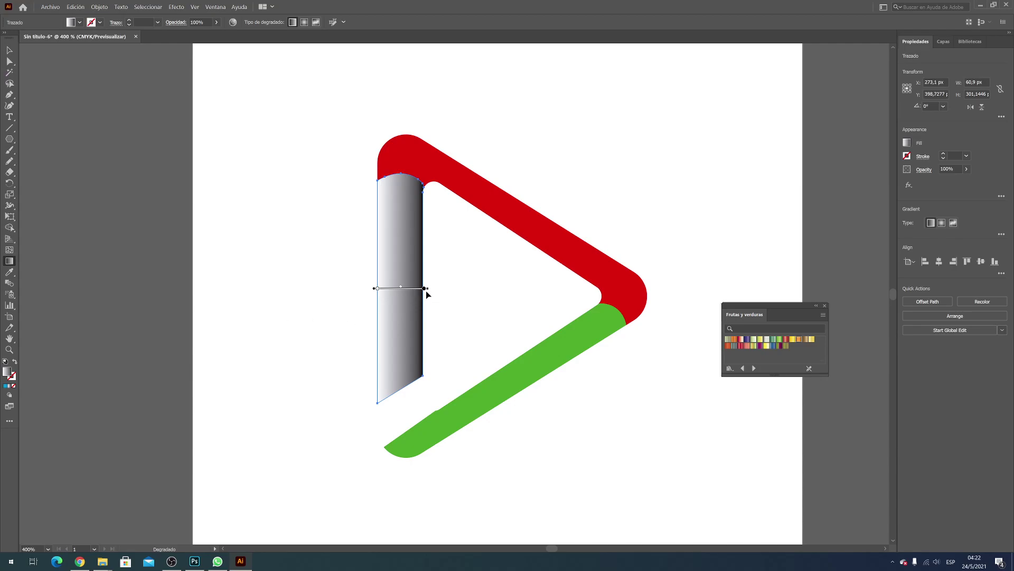
pyautogui.scroll(2, 428, 294)
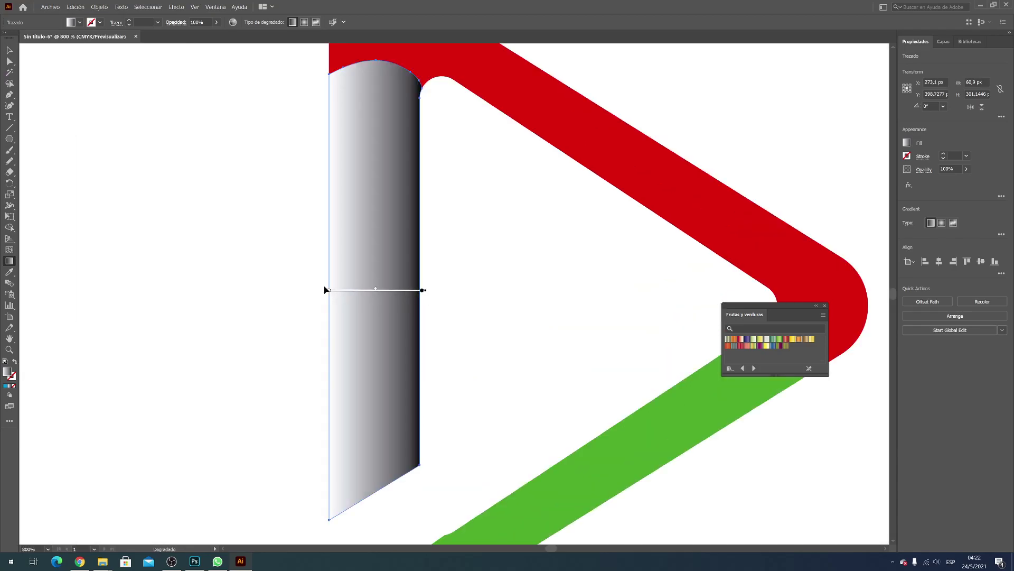
# - Set the gradient's left stop to cyan using CMYK sliders
pyautogui.click(327, 290)
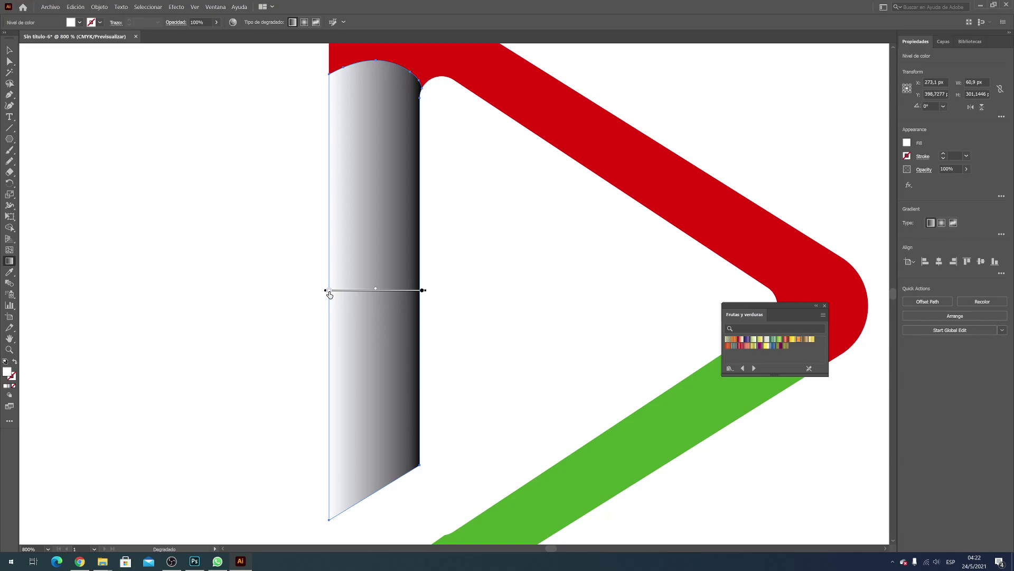
pyautogui.doubleClick(328, 291)
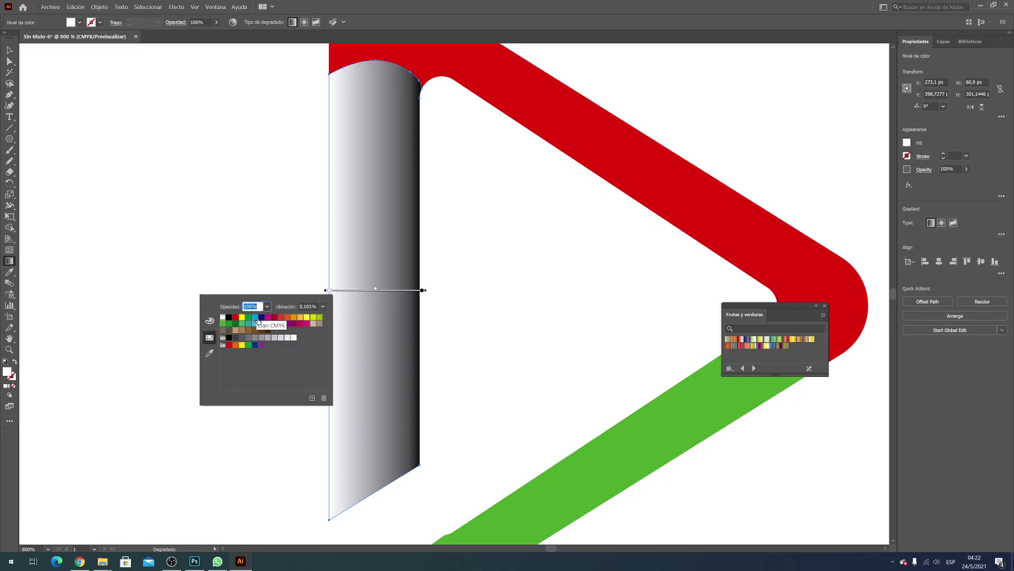
pyautogui.click(209, 320)
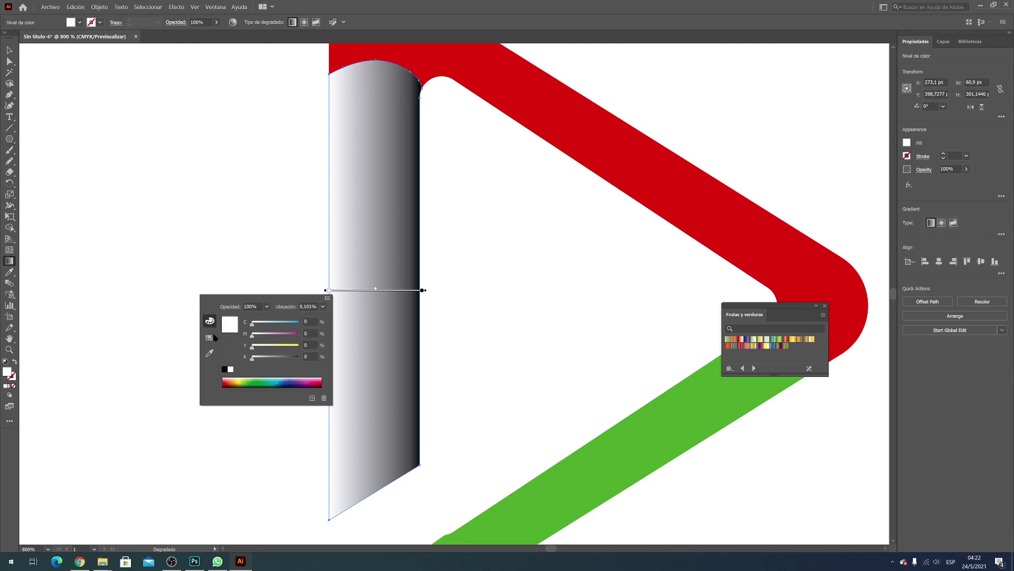
pyautogui.click(289, 323)
pyautogui.click(290, 323)
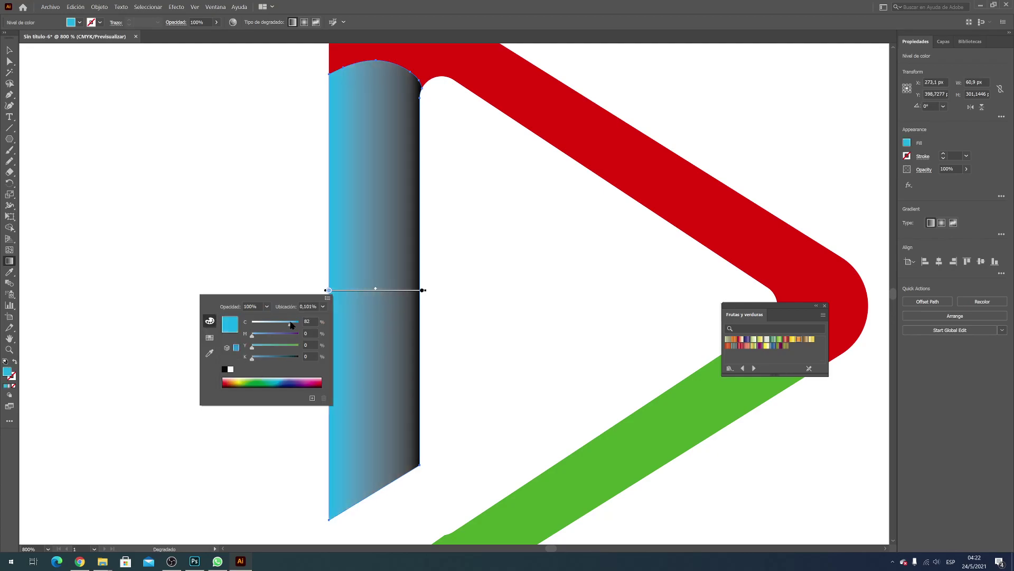
pyautogui.click(273, 378)
pyautogui.click(276, 379)
# - Set the gradient's right stop to dark blue
pyautogui.click(422, 290)
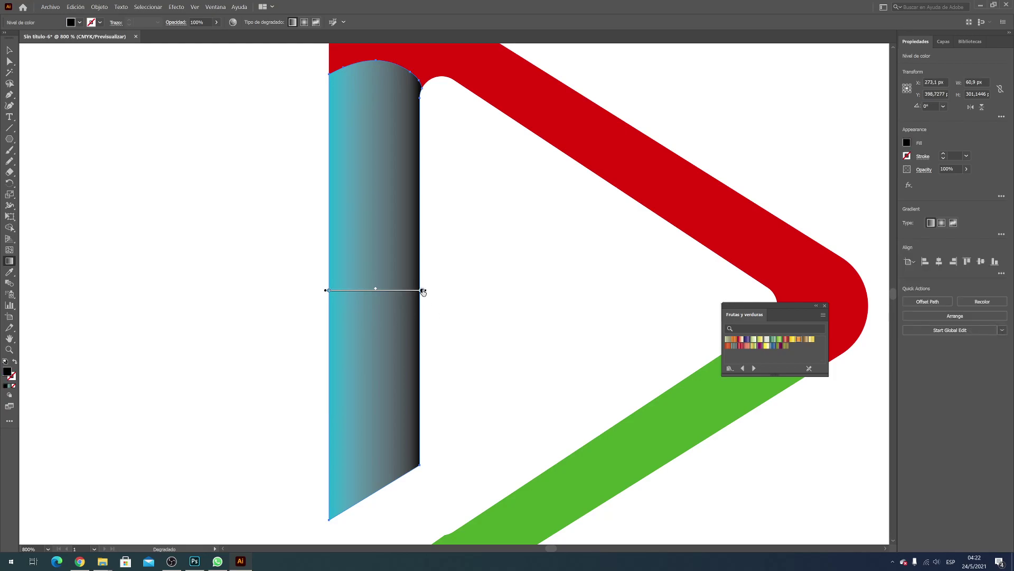
pyautogui.doubleClick(422, 290)
pyautogui.click(375, 380)
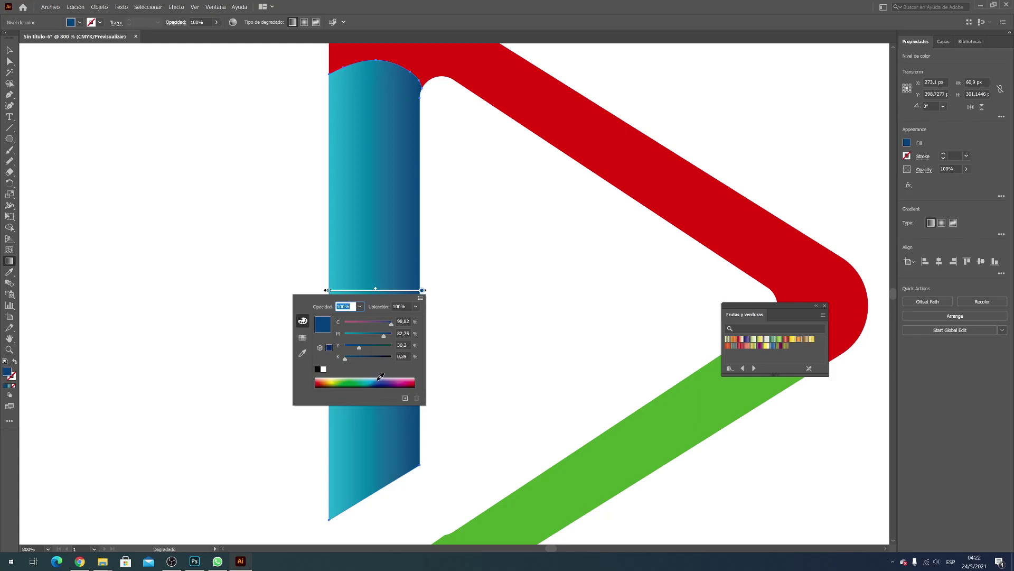
pyautogui.click(381, 379)
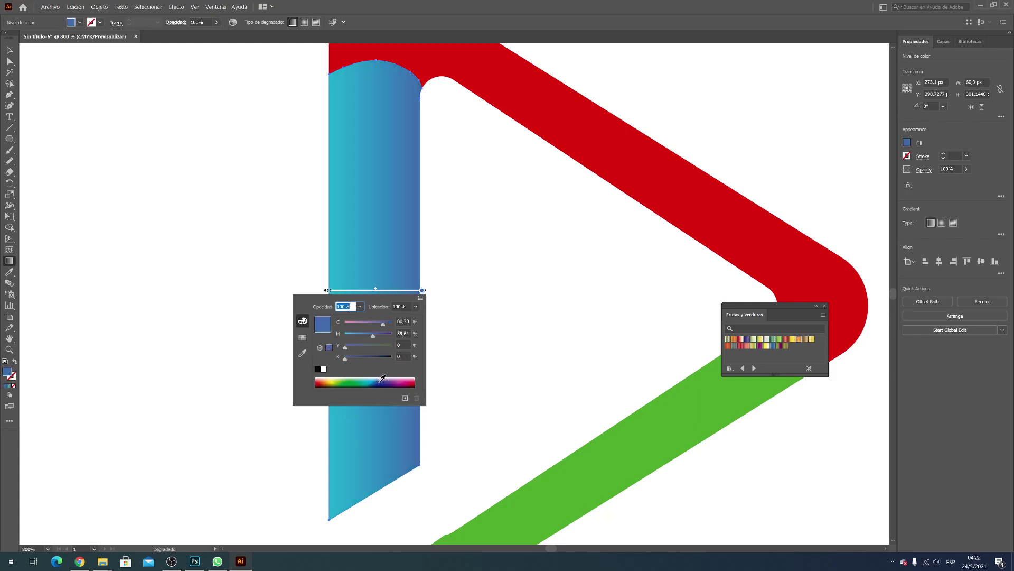
pyautogui.click(382, 378)
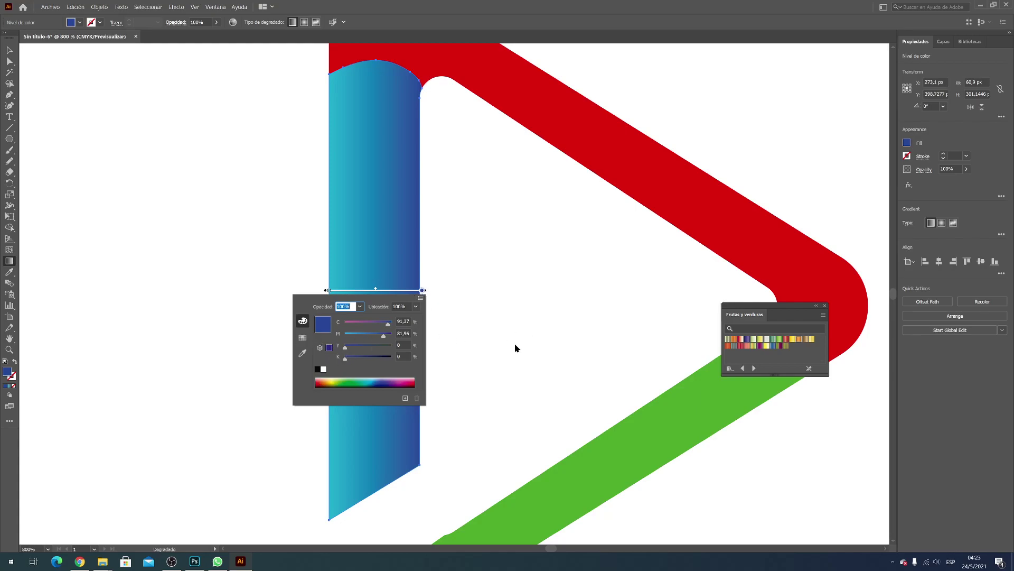
pyautogui.click(424, 291)
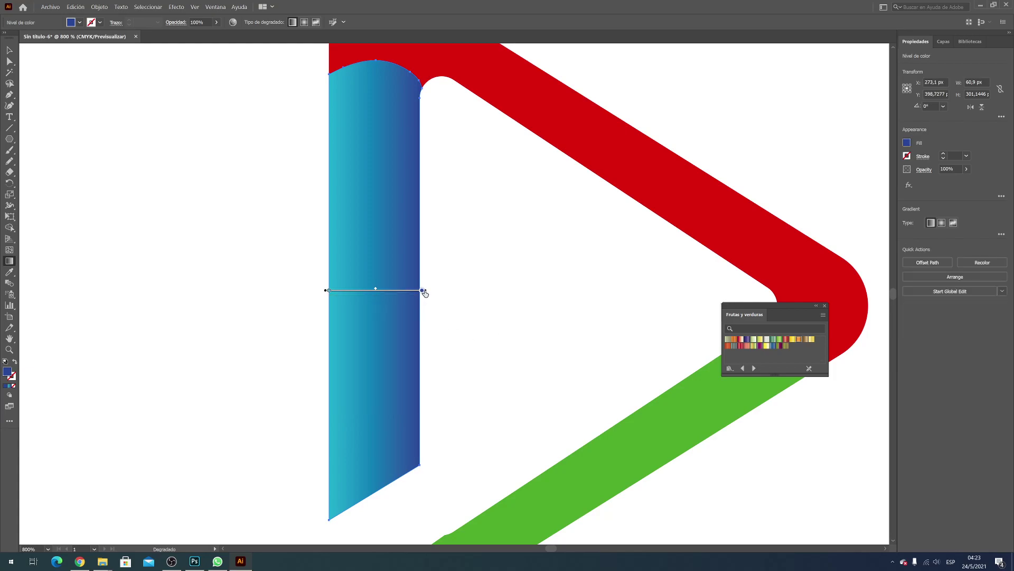
# - Turn the gradient vertical with dark blue on top, shifted lower on the band
pyautogui.moveTo(424, 291)
pyautogui.mouseDown()
pyautogui.moveTo(420, 242)
pyautogui.moveTo(376, 152)
pyautogui.moveTo(340, 113)
pyautogui.moveTo(344, 164)
pyautogui.moveTo(331, 135)
pyautogui.moveTo(333, 183)
pyautogui.moveTo(332, 130)
pyautogui.moveTo(330, 143)
pyautogui.mouseUp()
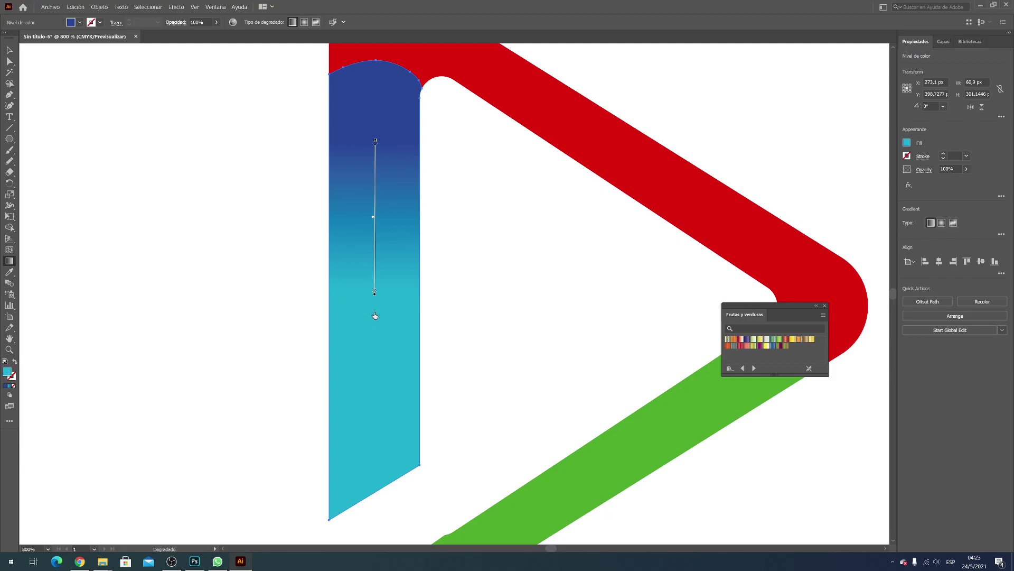
pyautogui.moveTo(376, 297); pyautogui.dragTo(376, 332)
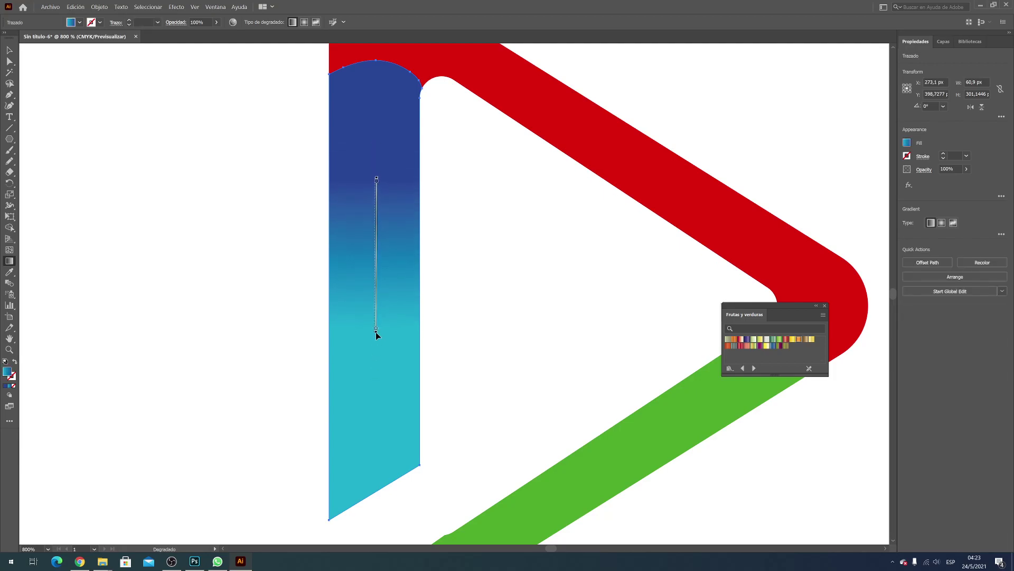
pyautogui.scroll(2, 549, 252)
pyautogui.scroll(1, 550, 251)
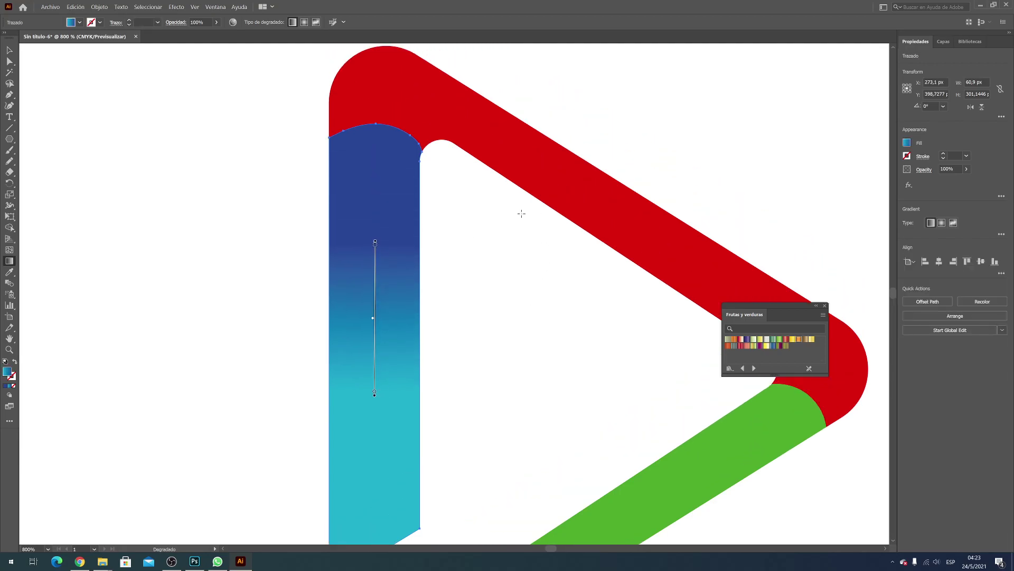
pyautogui.click(8, 51)
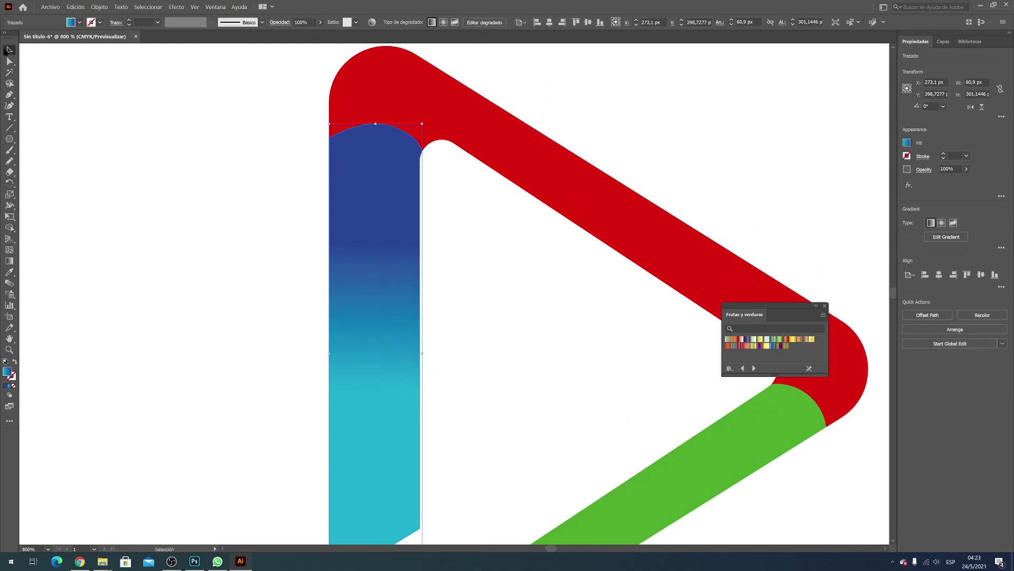
# - Give the top red band a white-to-black gradient fill
pyautogui.click(457, 136)
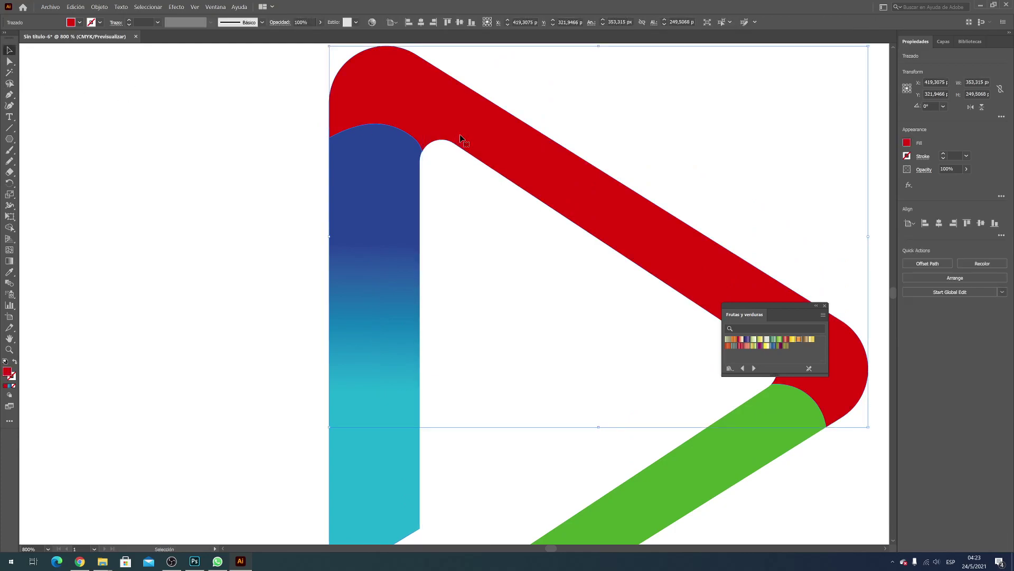
pyautogui.click(79, 22)
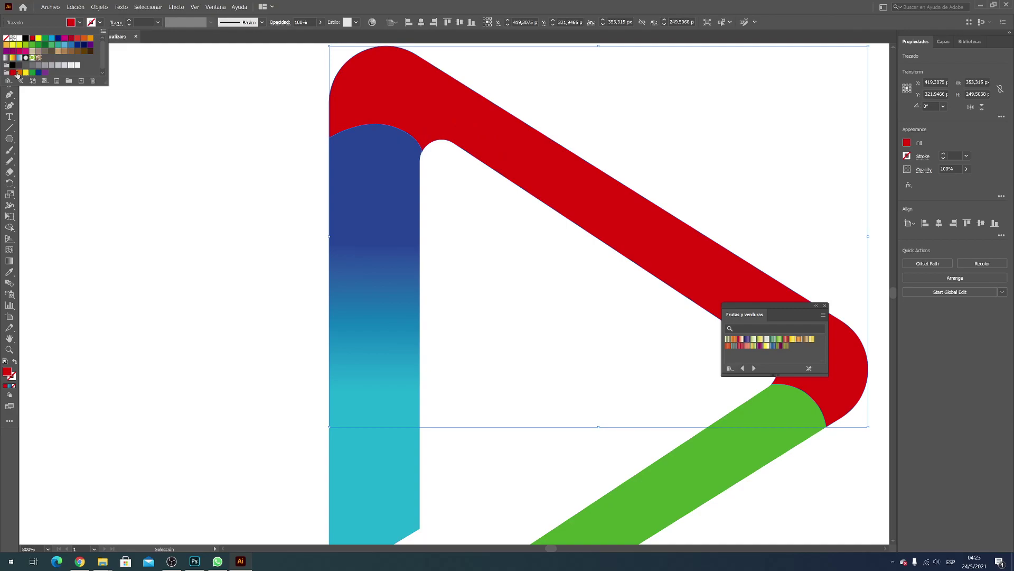
pyautogui.click(7, 57)
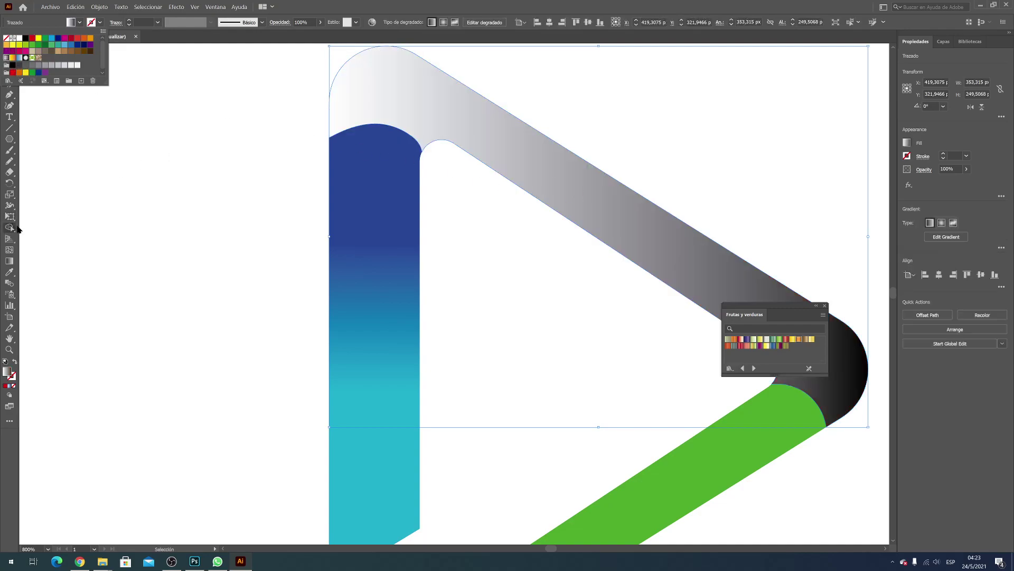
pyautogui.press('Escape')
pyautogui.press('g')
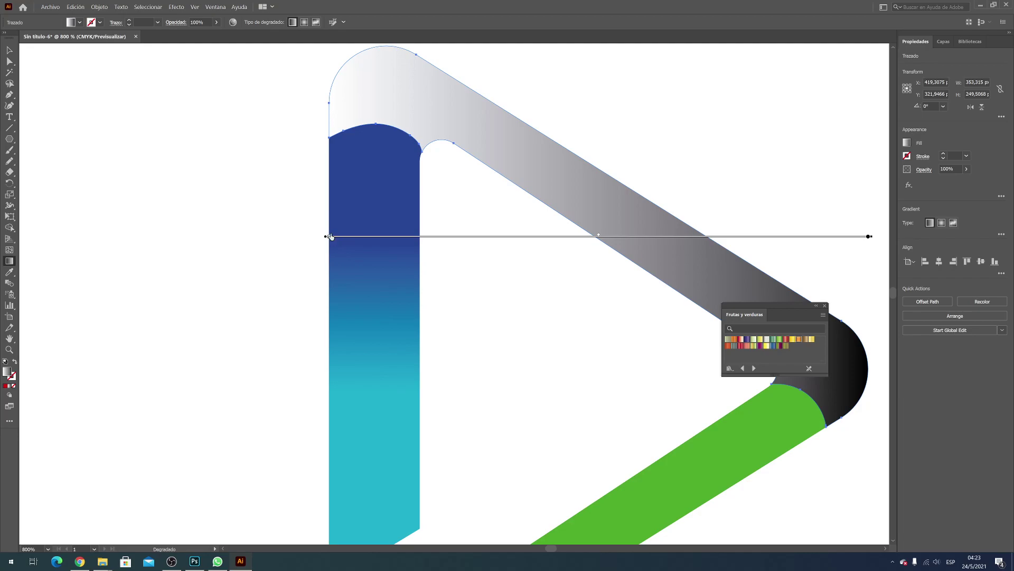
# - Angle the gradient line to follow the top band's diagonal slope
pyautogui.moveTo(326, 238); pyautogui.dragTo(329, 239)
pyautogui.moveTo(329, 239); pyautogui.dragTo(316, 127)
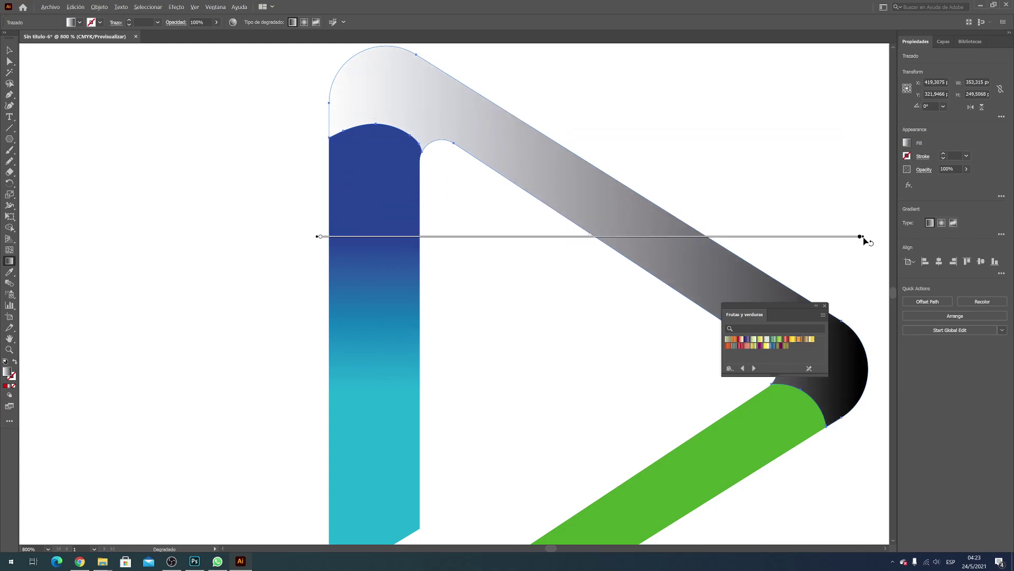
pyautogui.moveTo(861, 248)
pyautogui.mouseDown()
pyautogui.moveTo(863, 344)
pyautogui.moveTo(882, 312)
pyautogui.mouseUp()
pyautogui.moveTo(317, 236); pyautogui.dragTo(340, 161)
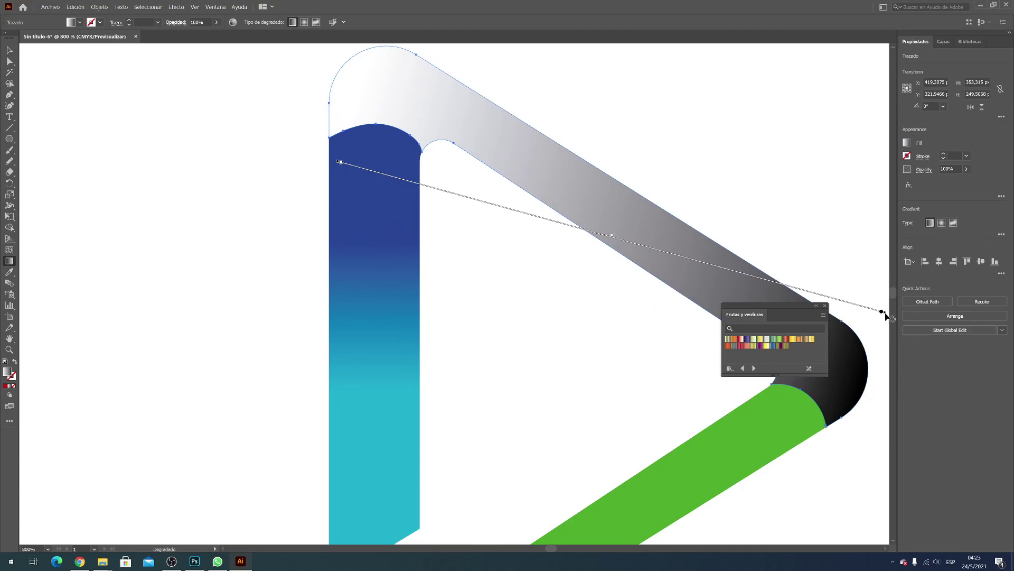
pyautogui.moveTo(886, 311); pyautogui.dragTo(858, 405)
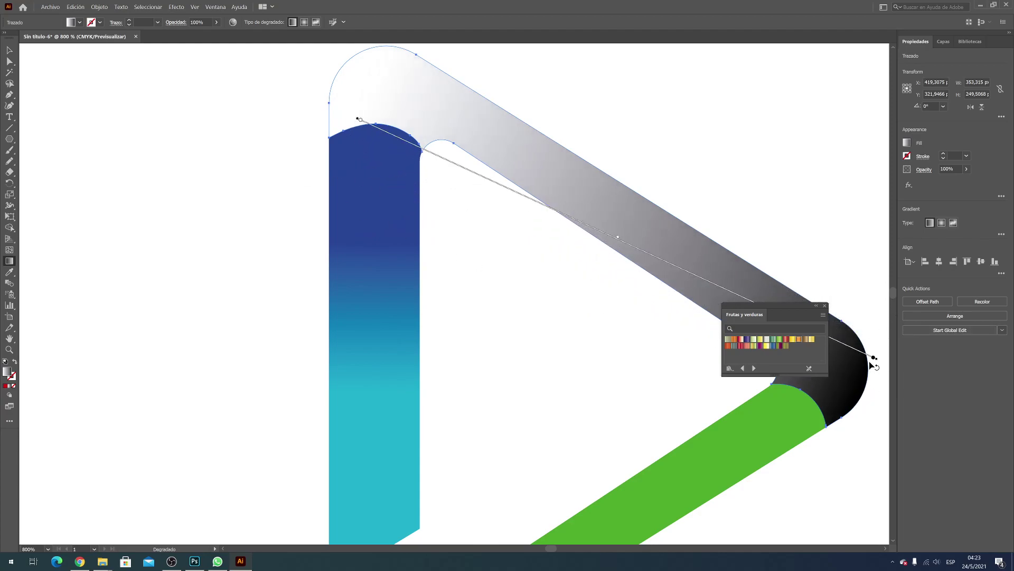
# - Set the gradient's starting stop to orange
pyautogui.click(875, 358)
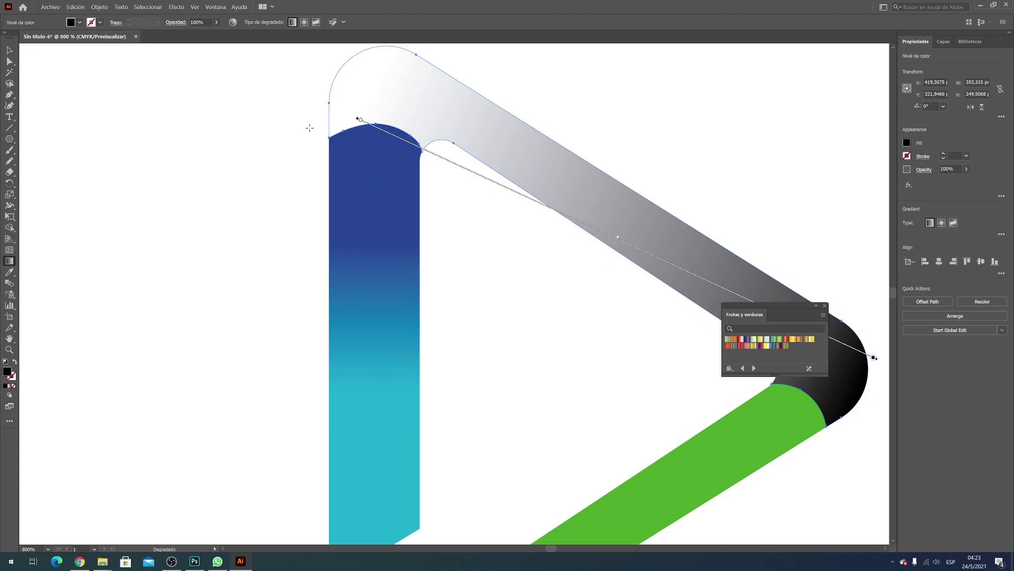
pyautogui.click(360, 119)
pyautogui.doubleClick(359, 120)
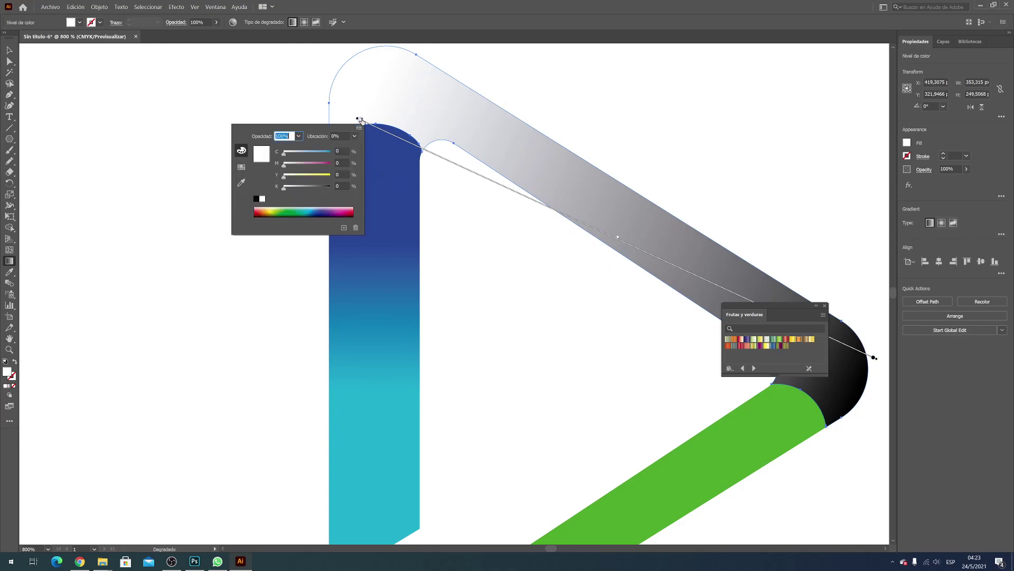
pyautogui.click(273, 208)
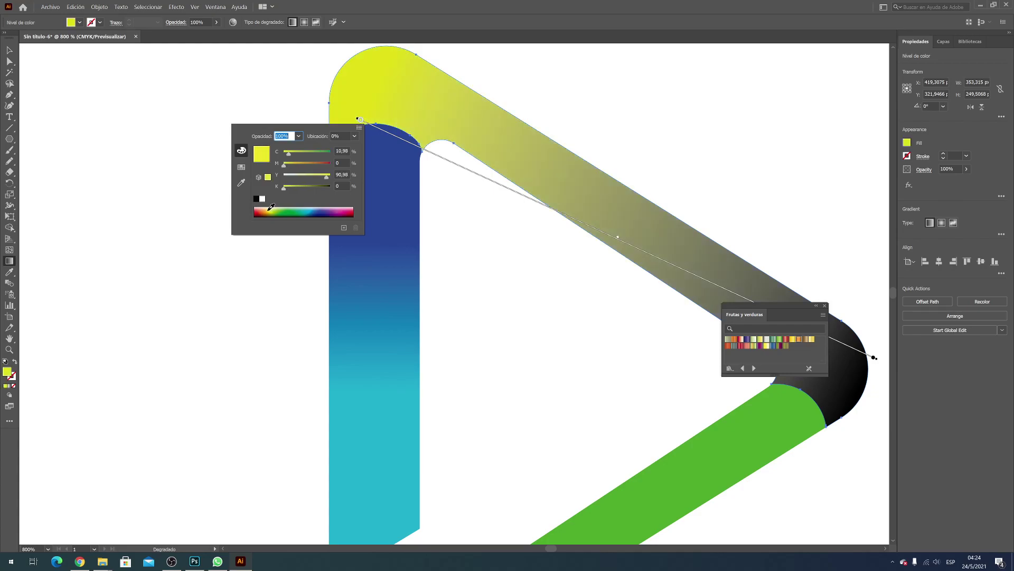
pyautogui.click(264, 210)
pyautogui.click(270, 208)
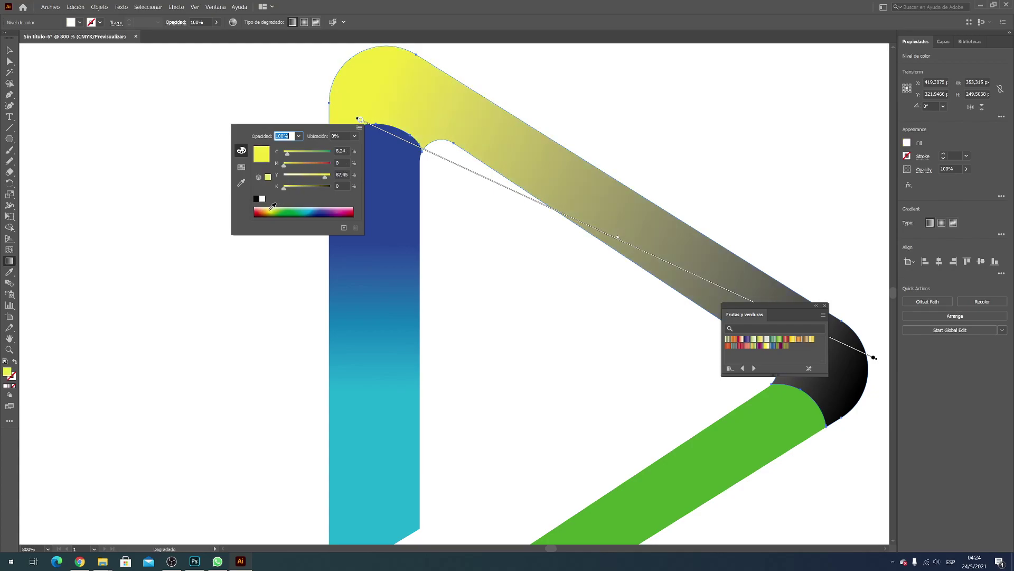
pyautogui.click(315, 165)
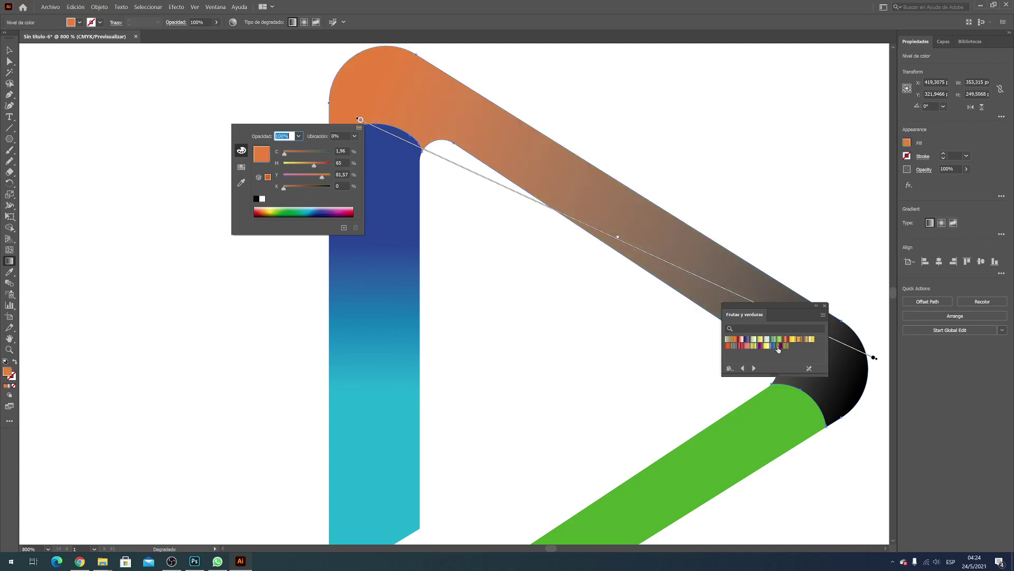
# - Set the gradient's end stop to yellow
pyautogui.click(875, 358)
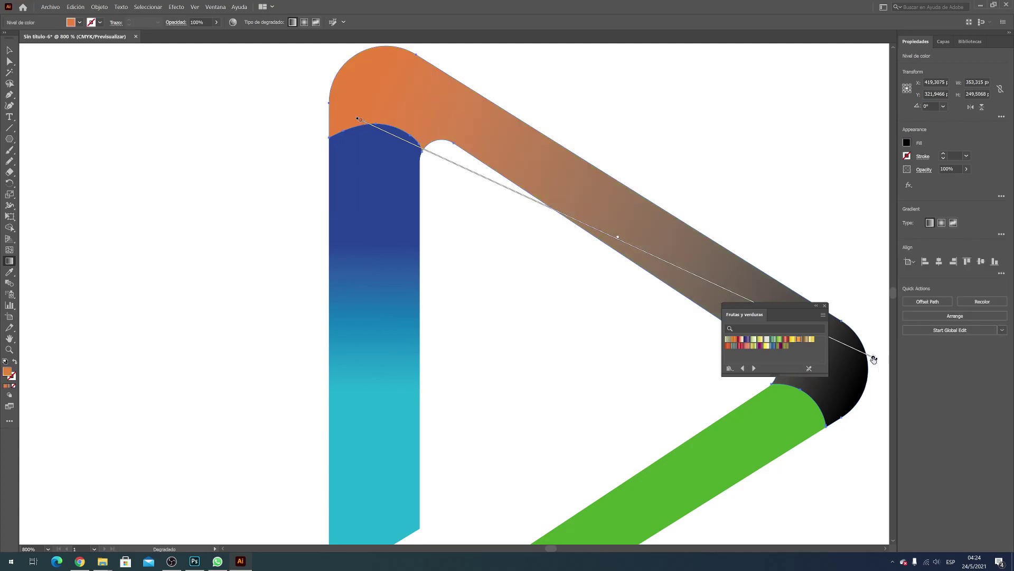
pyautogui.doubleClick(874, 359)
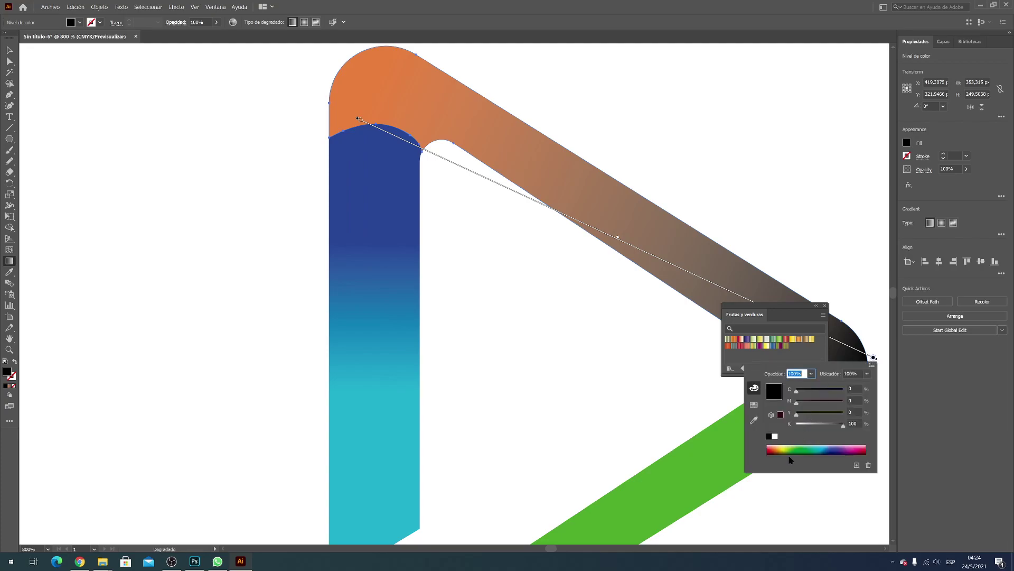
pyautogui.click(786, 446)
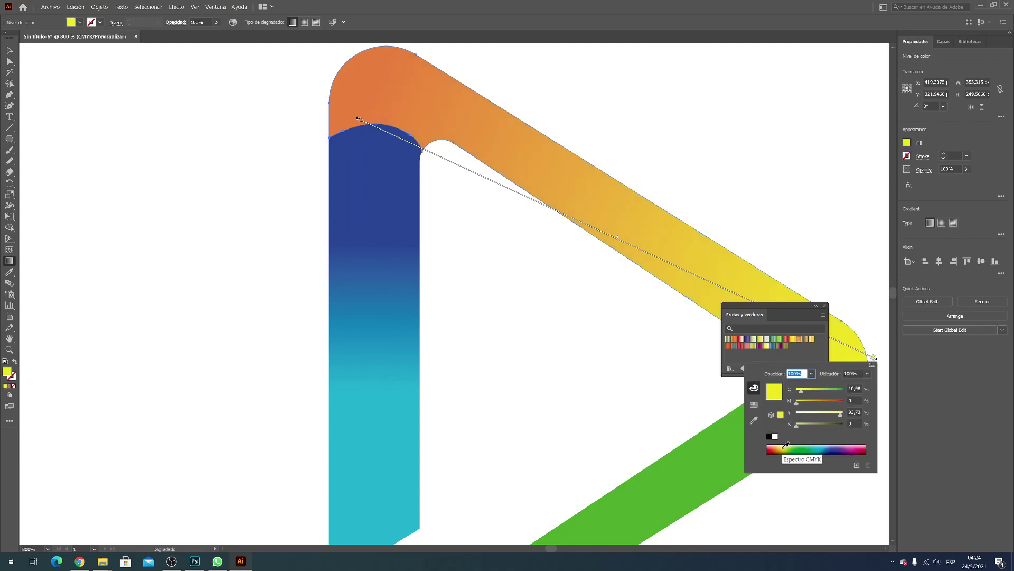
pyautogui.click(627, 251)
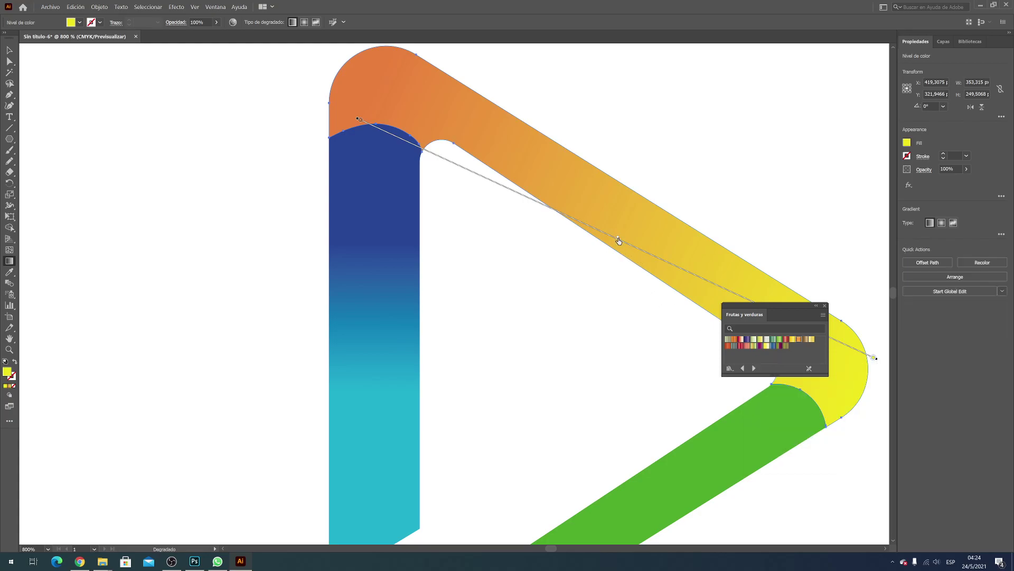
# - Add a bright red stop midway along the gradient
pyautogui.click(618, 238)
pyautogui.doubleClick(619, 240)
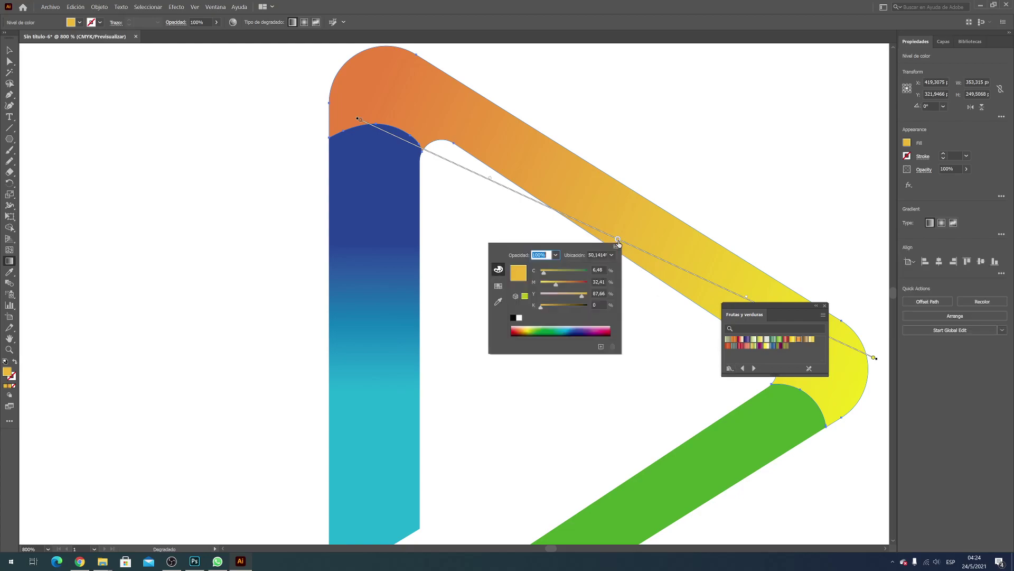
pyautogui.click(523, 328)
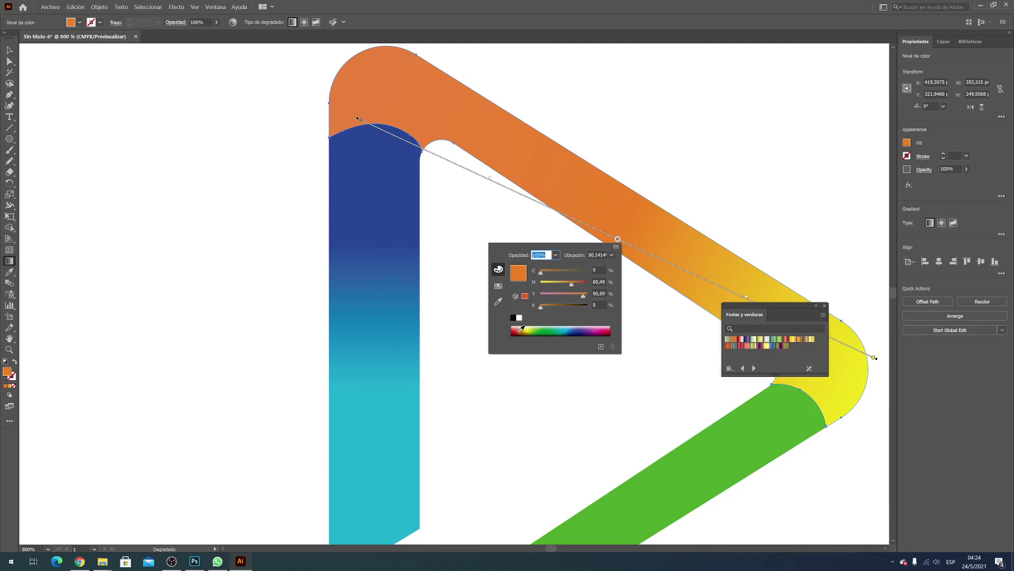
pyautogui.click(521, 329)
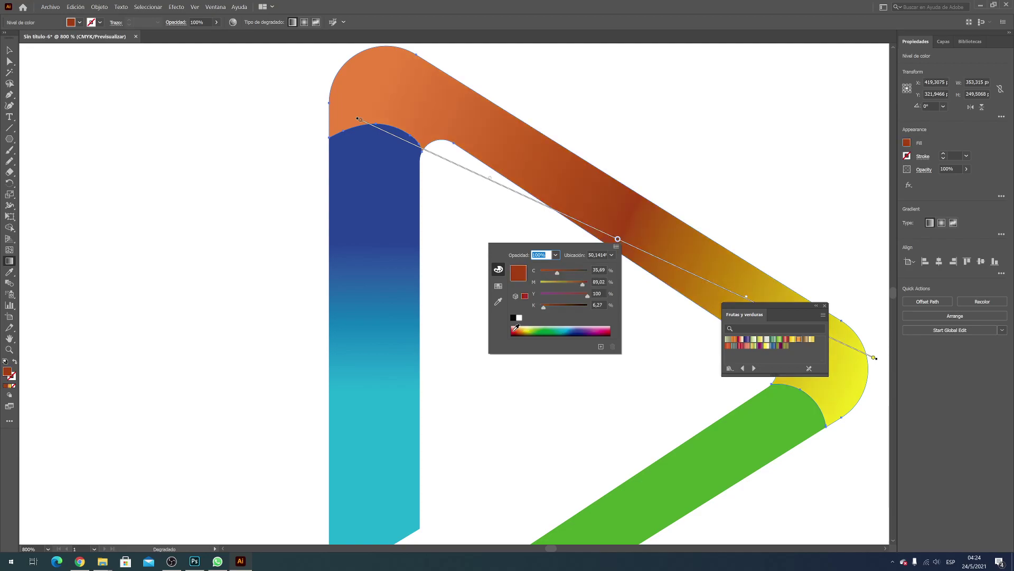
pyautogui.click(516, 329)
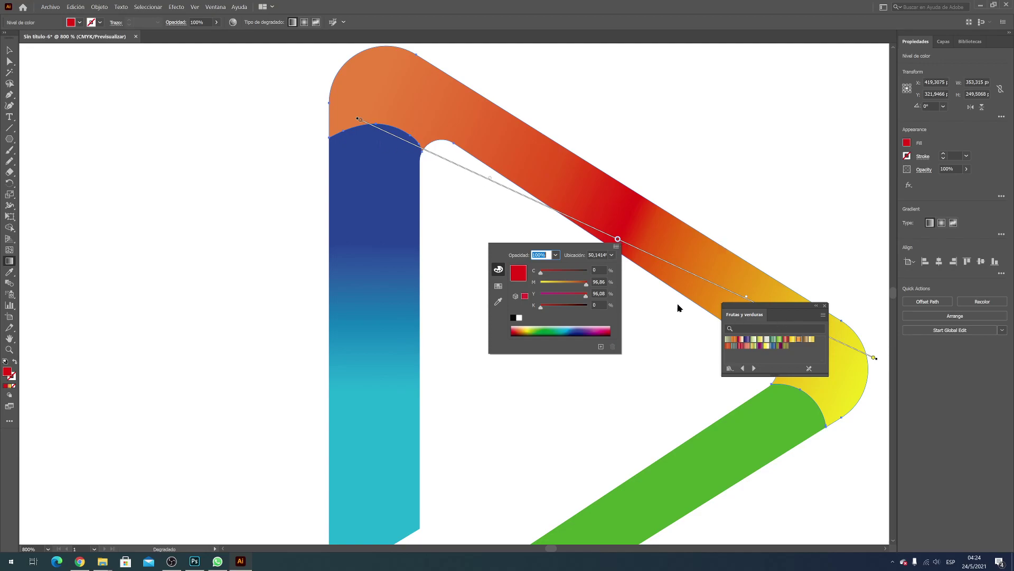
# - Re-angle the orange-red-yellow gradient to run along the band
pyautogui.moveTo(878, 357); pyautogui.dragTo(860, 362)
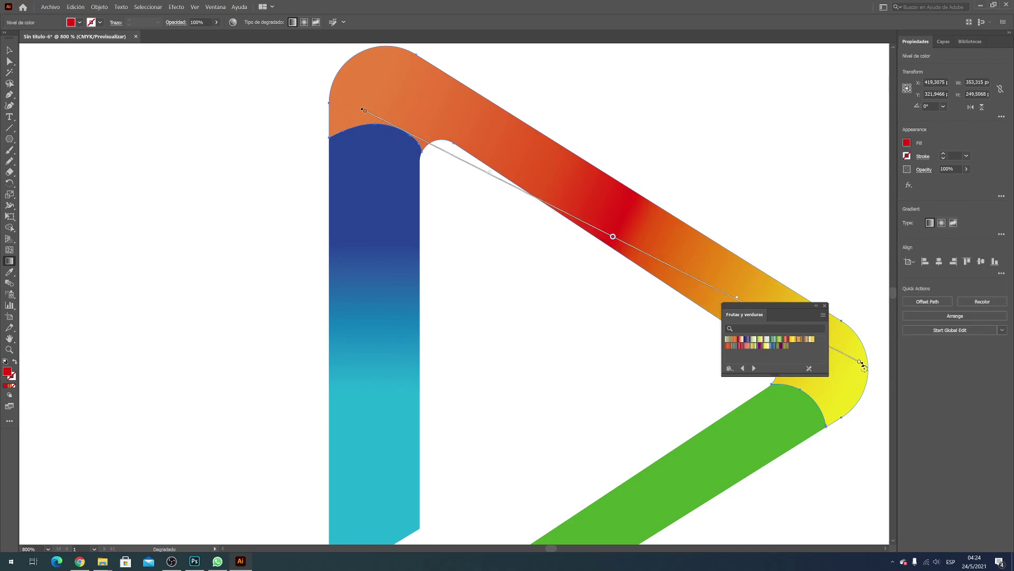
pyautogui.moveTo(863, 367); pyautogui.dragTo(589, 351)
pyautogui.click(860, 369)
pyautogui.moveTo(865, 363); pyautogui.dragTo(863, 410)
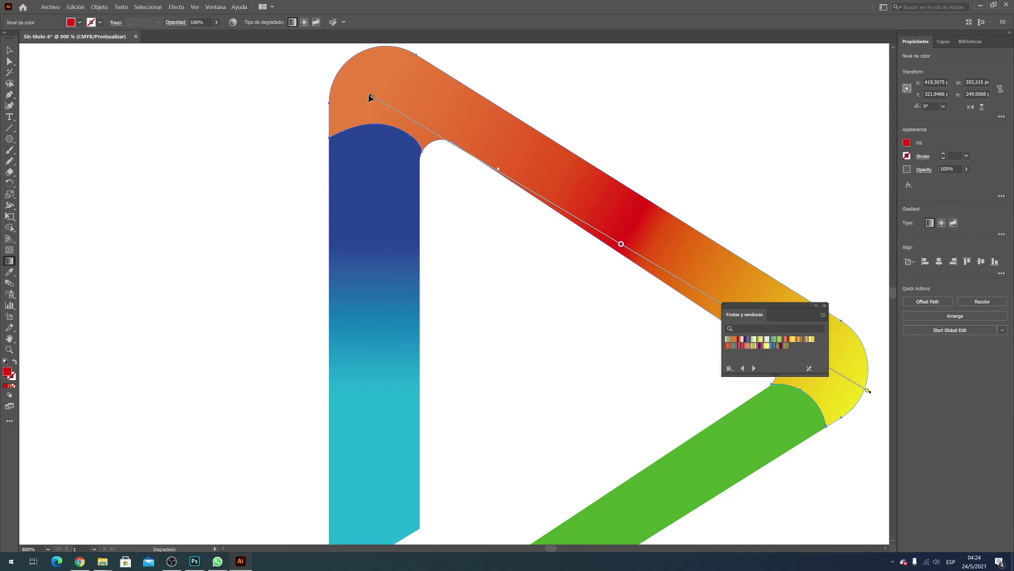
# - Remove the red middle stop from the top band's gradient
pyautogui.scroll(-2, 727, 160)
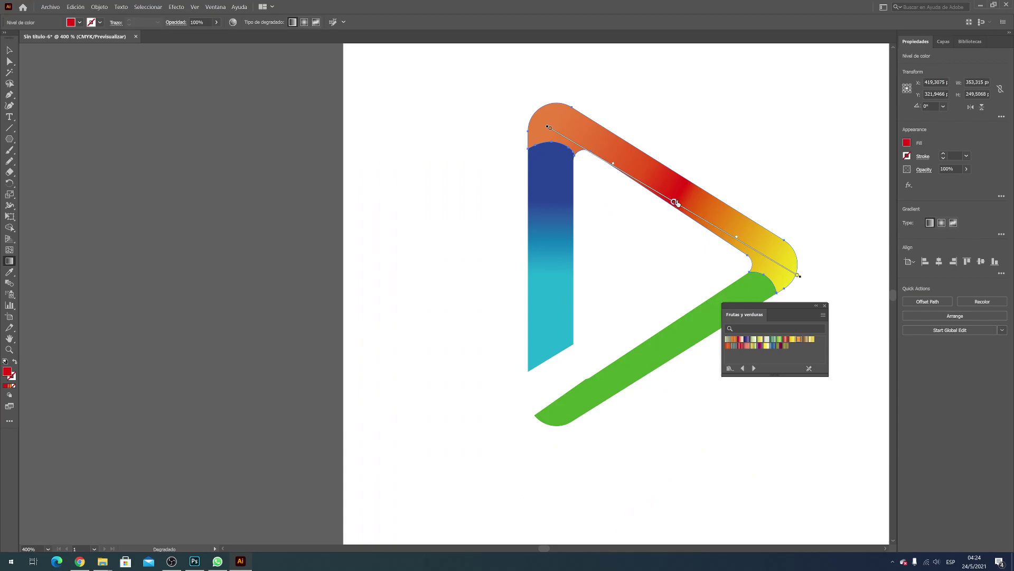
pyautogui.moveTo(675, 202); pyautogui.dragTo(731, 235)
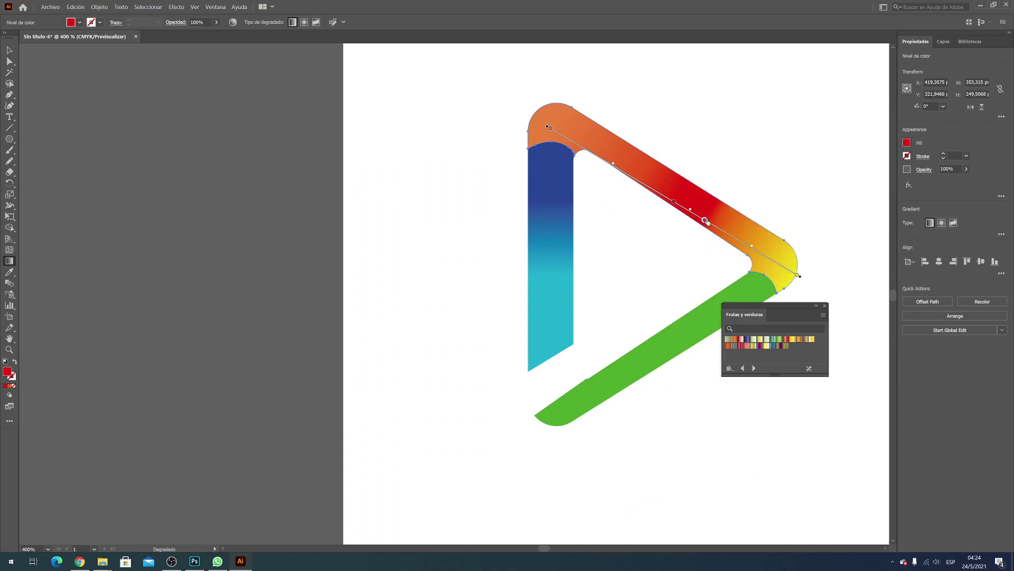
pyautogui.moveTo(727, 241)
pyautogui.mouseDown()
pyautogui.moveTo(742, 243)
pyautogui.moveTo(732, 239)
pyautogui.mouseUp()
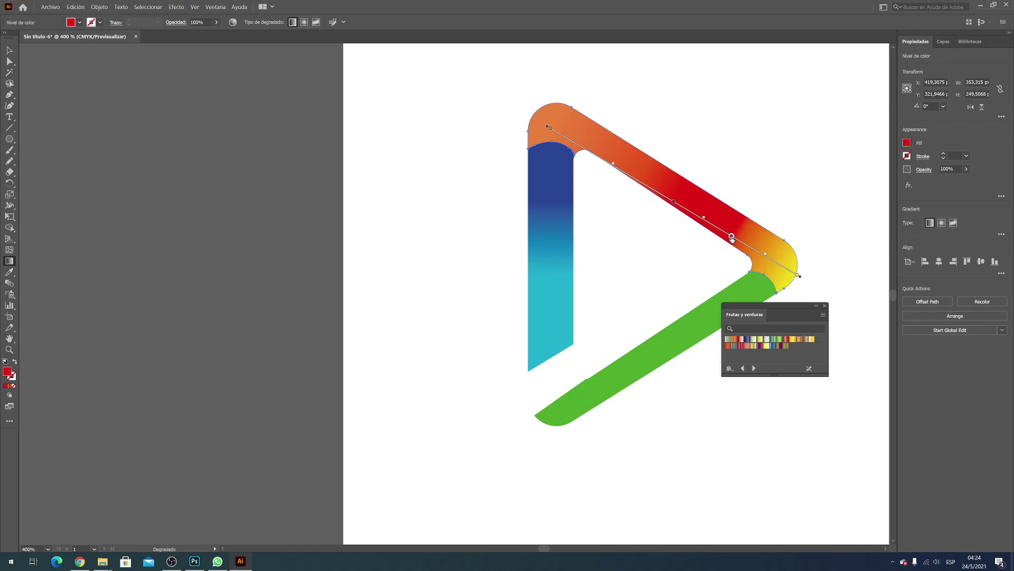
pyautogui.hotkey('ctrl', 'z')
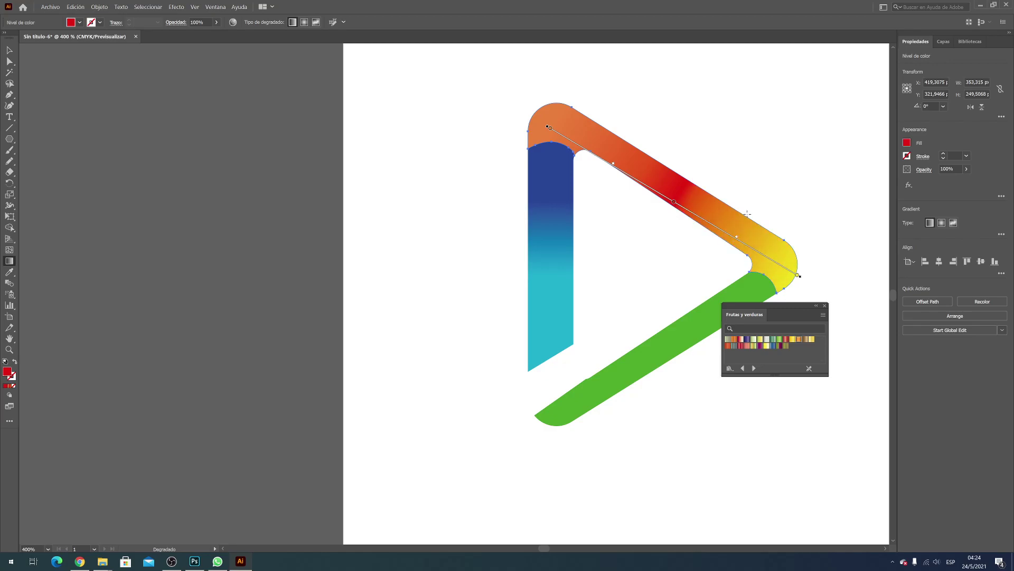
pyautogui.moveTo(675, 205); pyautogui.dragTo(661, 178)
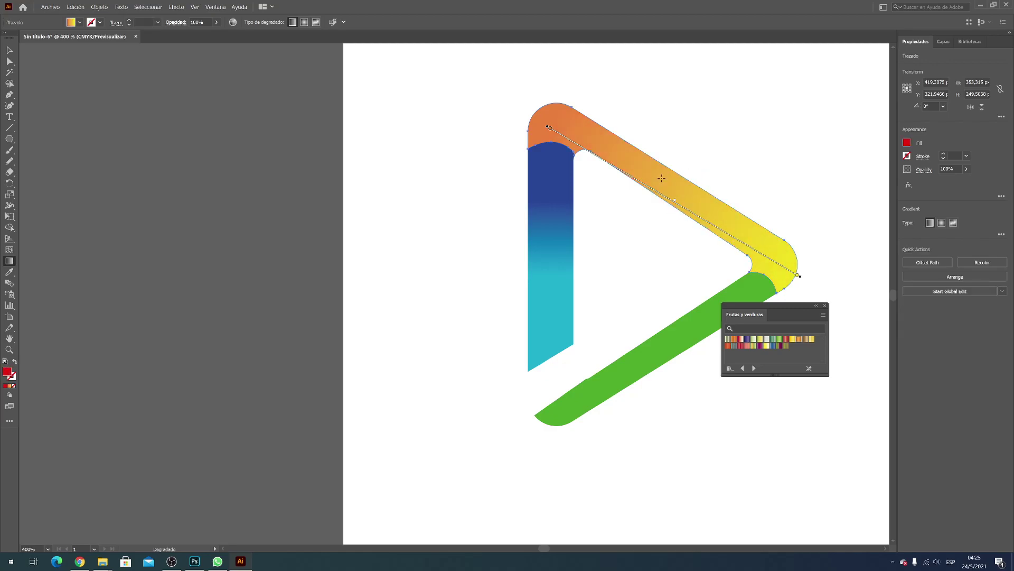
# - Make the starting stop bright red and slide it along so red covers about half the band
pyautogui.click(550, 129)
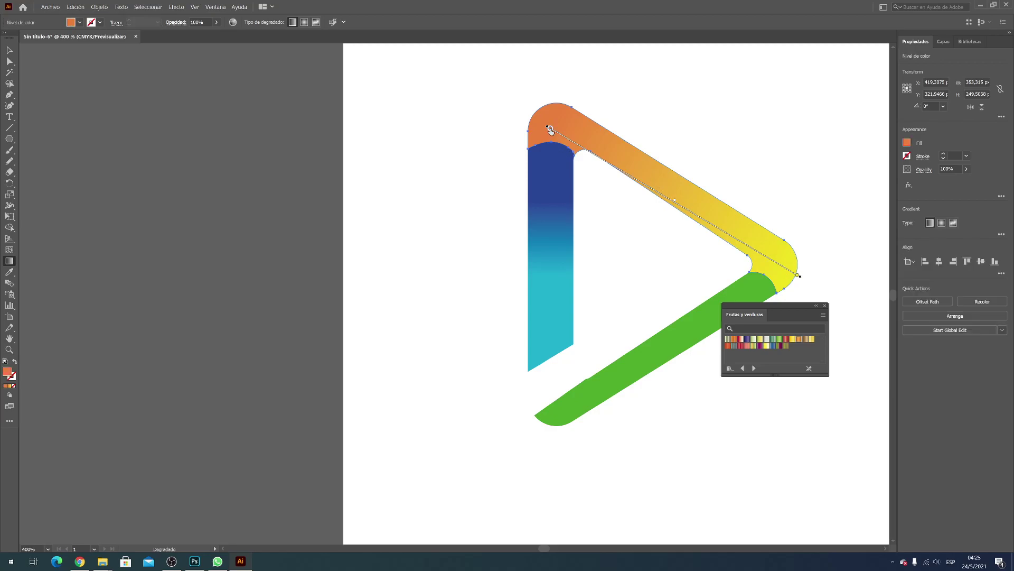
pyautogui.doubleClick(550, 129)
pyautogui.click(451, 219)
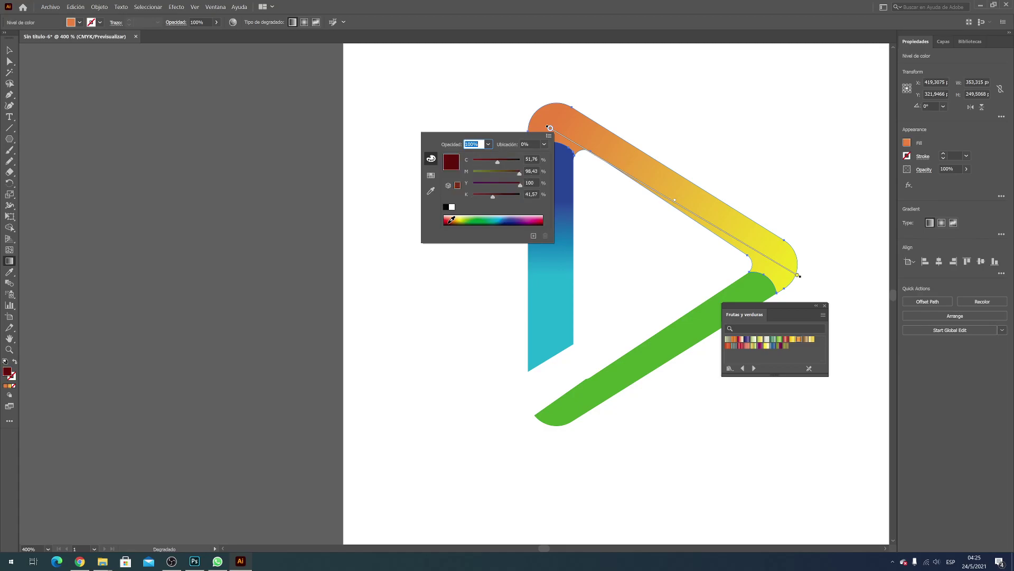
pyautogui.click(449, 218)
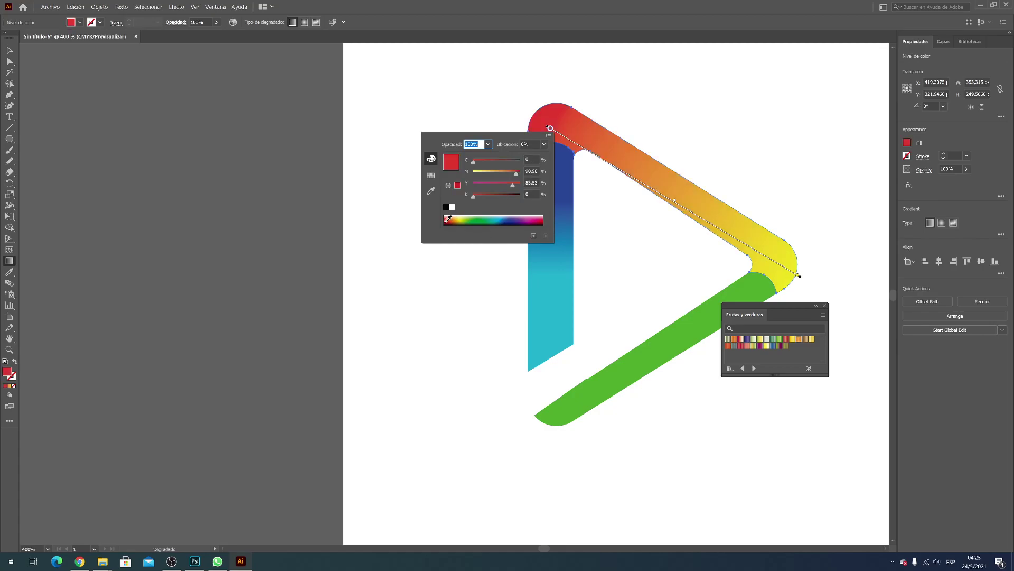
pyautogui.click(451, 217)
pyautogui.click(449, 218)
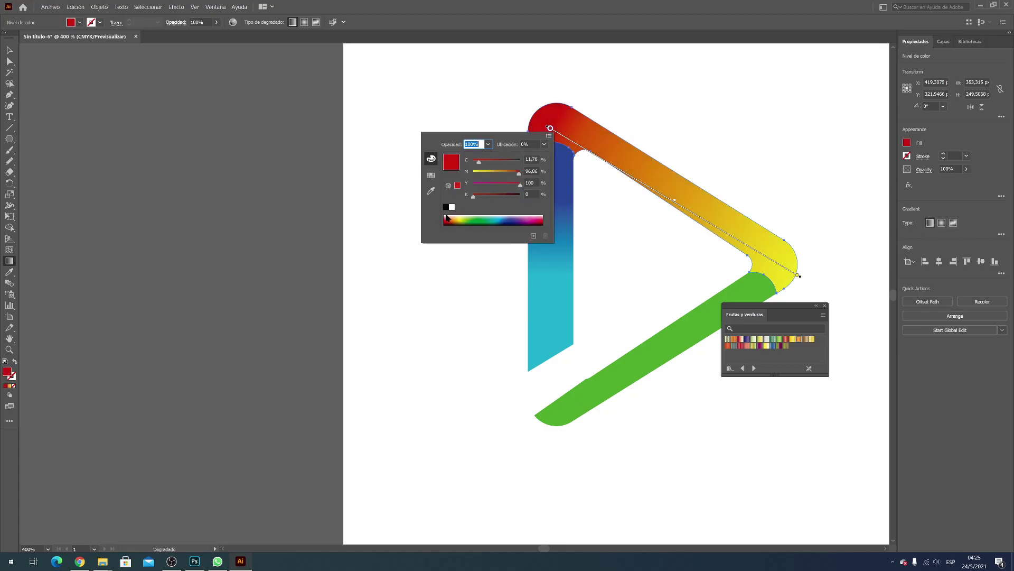
pyautogui.click(551, 131)
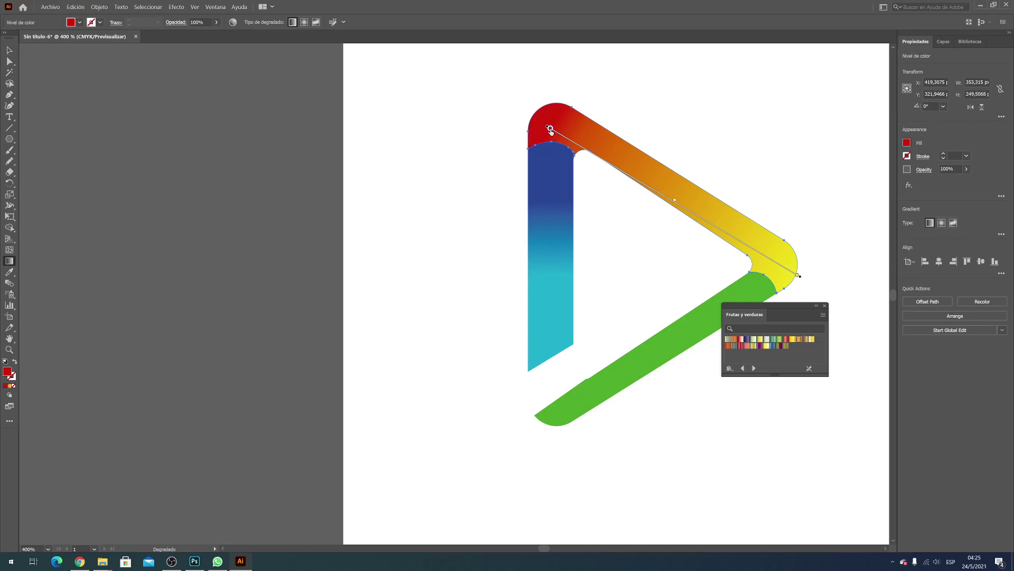
pyautogui.moveTo(550, 129); pyautogui.dragTo(649, 187)
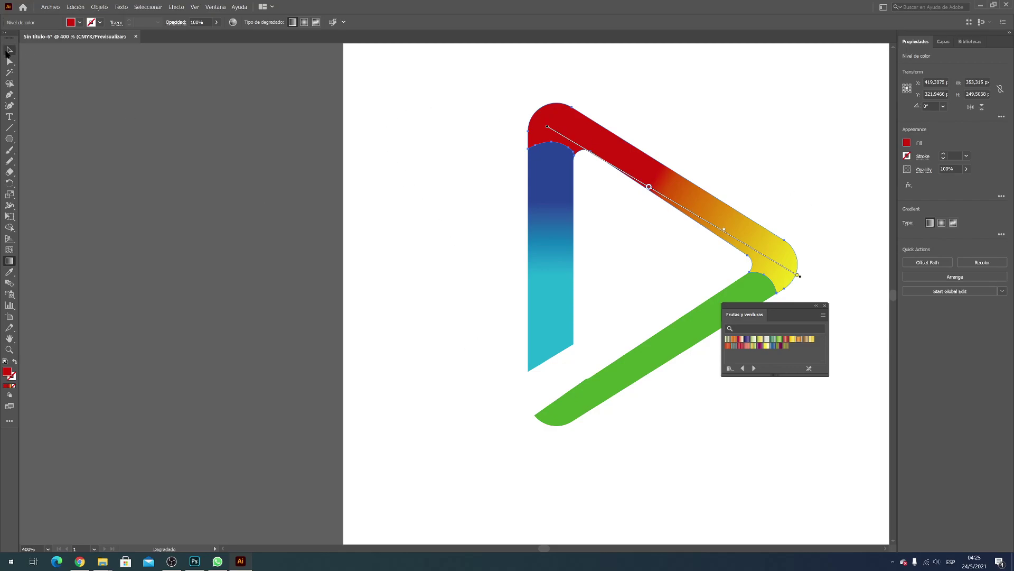
pyautogui.click(10, 50)
# - Fill the green band with the white-to-black gradient swatch and move the Gradient panel beside the artwork
pyautogui.click(556, 413)
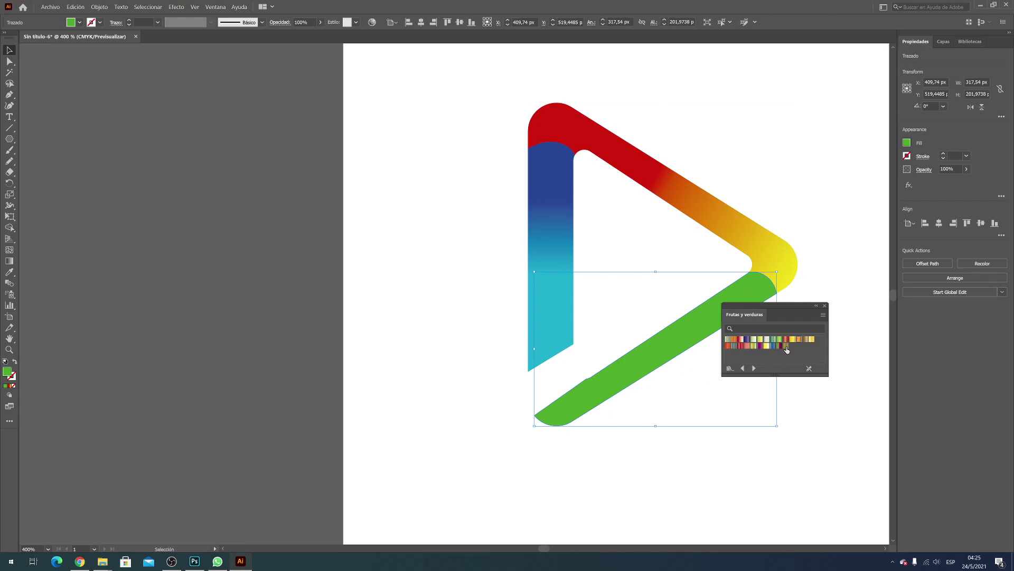
pyautogui.click(80, 22)
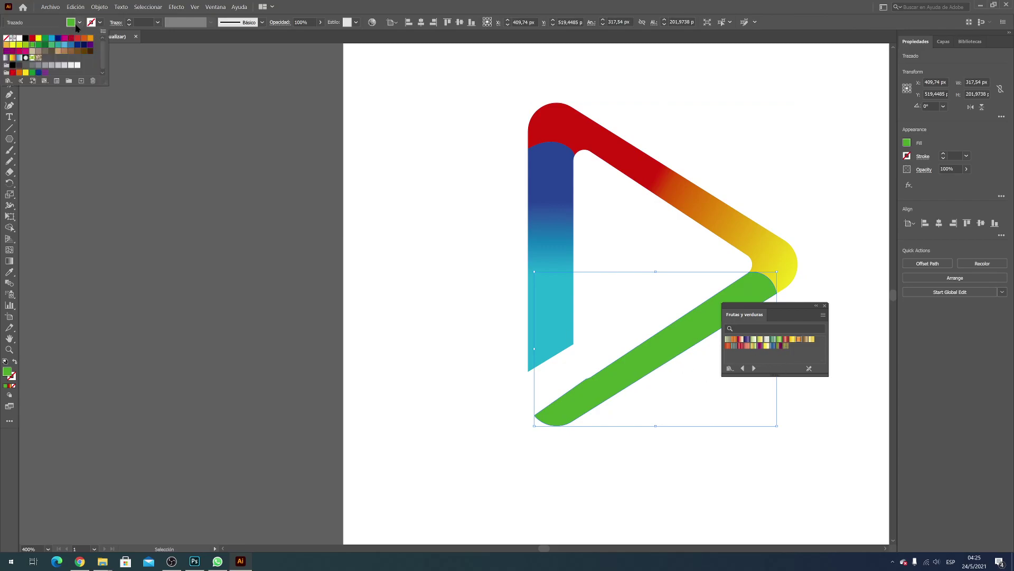
pyautogui.click(6, 57)
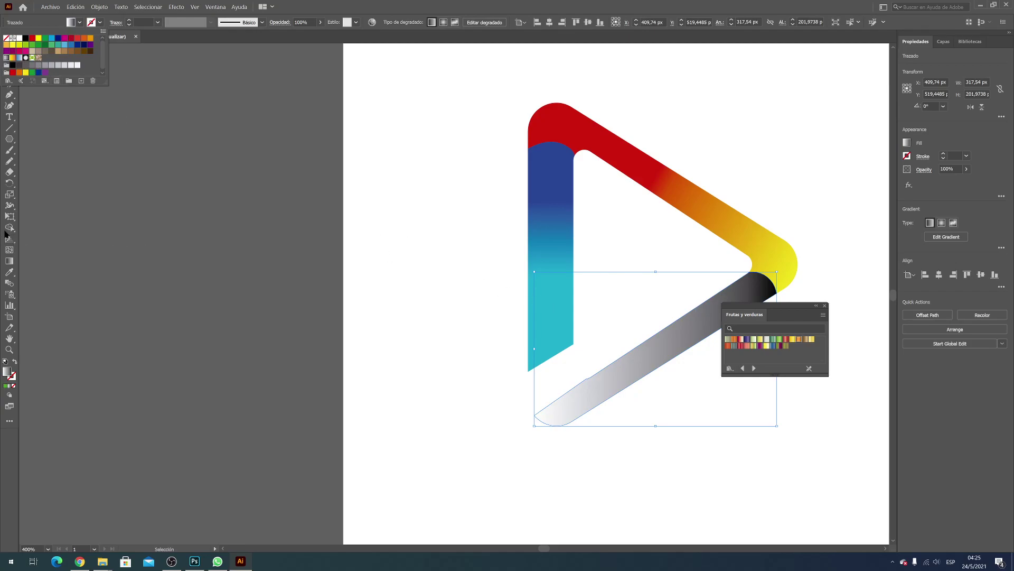
pyautogui.click(13, 262)
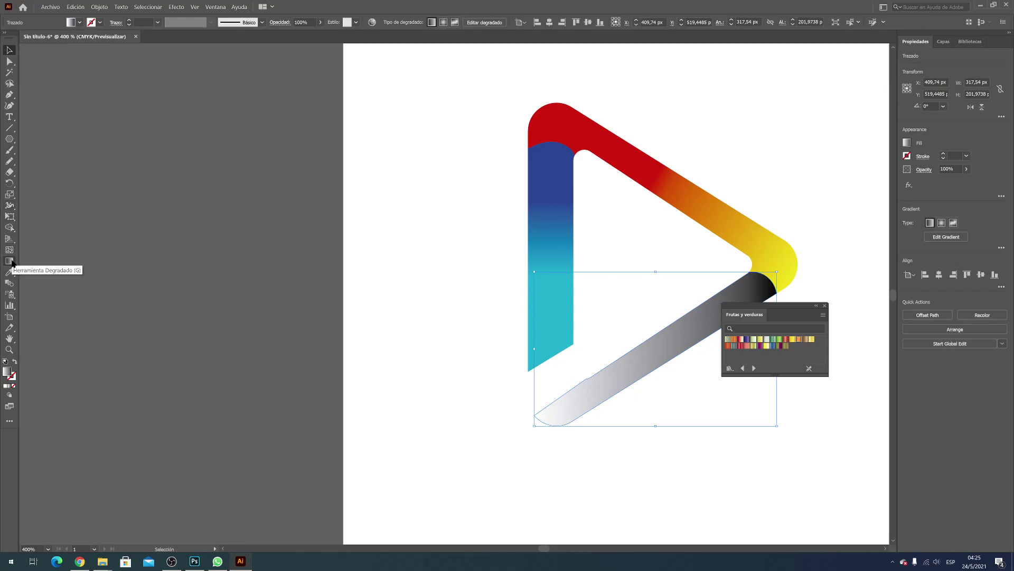
pyautogui.doubleClick(14, 262)
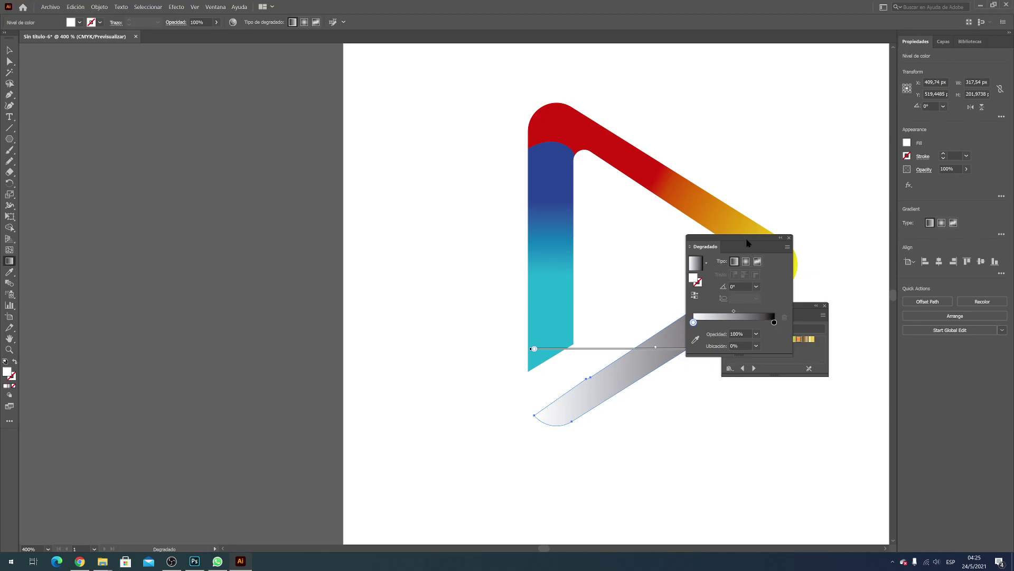
pyautogui.moveTo(746, 238)
pyautogui.mouseDown()
pyautogui.moveTo(398, 299)
pyautogui.moveTo(386, 264)
pyautogui.mouseUp()
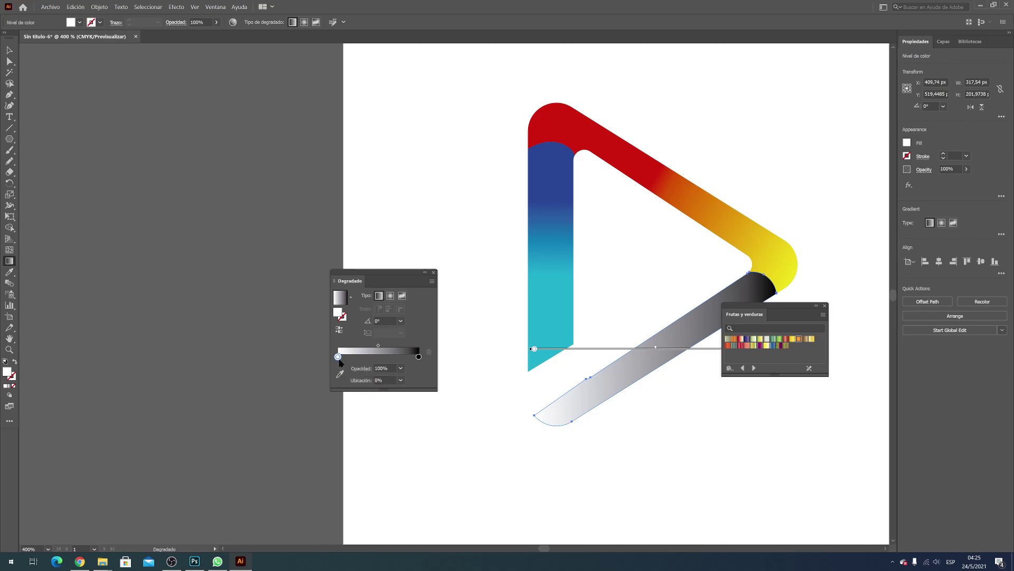
# - Set the lower band's stops to green and yellow, sliding the green stop to about 40%
pyautogui.doubleClick(336, 358)
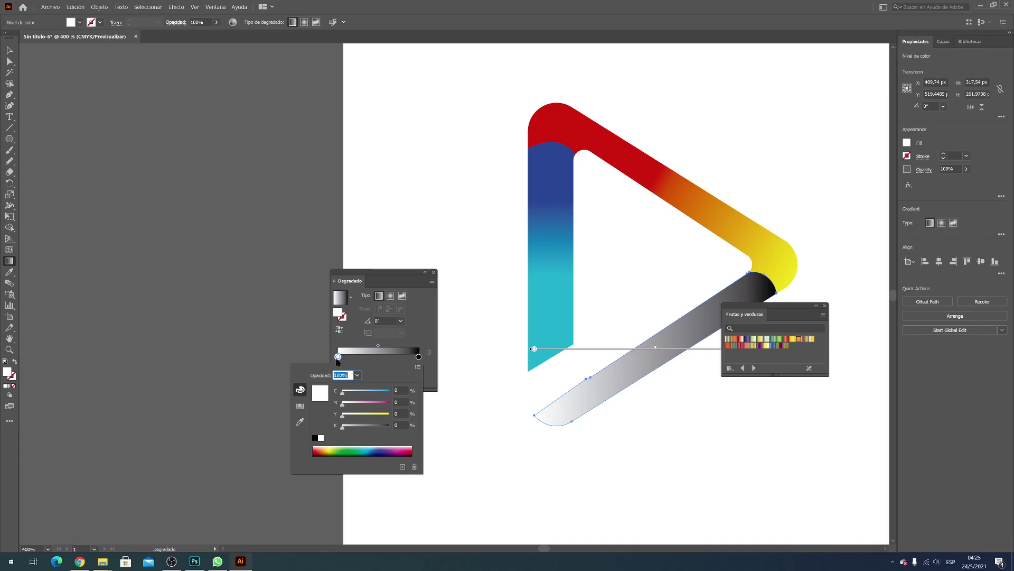
pyautogui.click(339, 447)
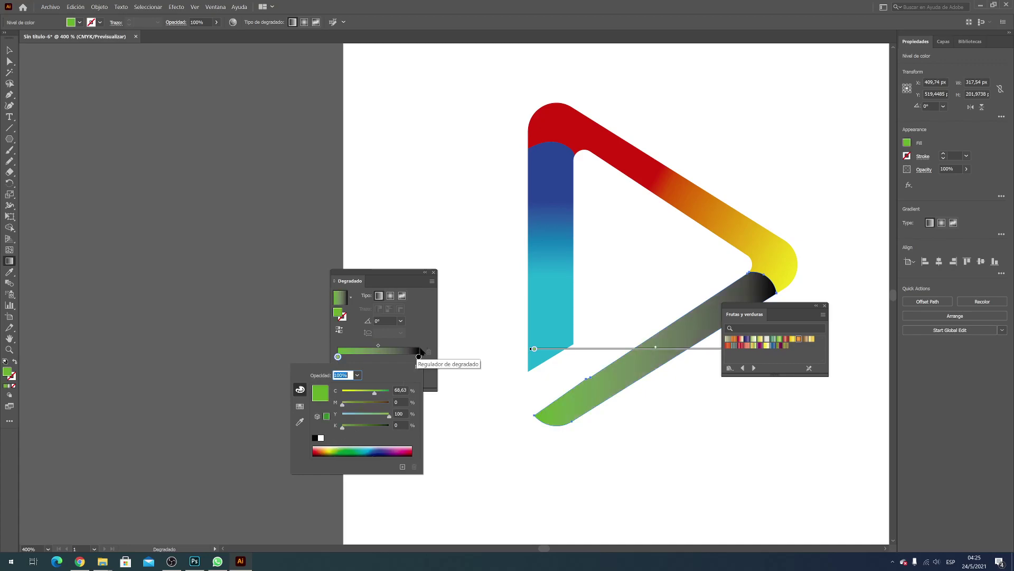
pyautogui.press('Escape')
pyautogui.doubleClick(419, 357)
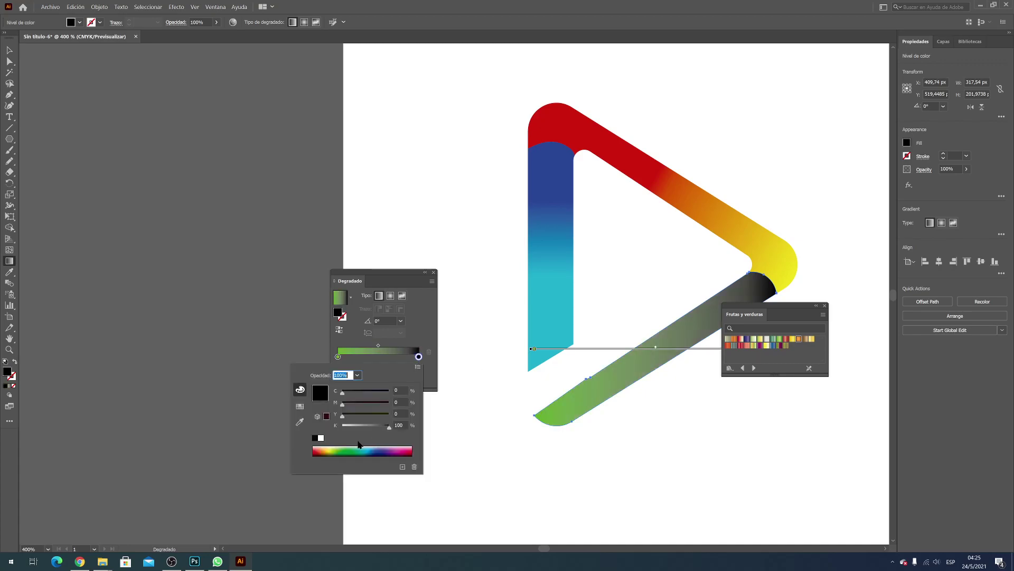
pyautogui.click(332, 449)
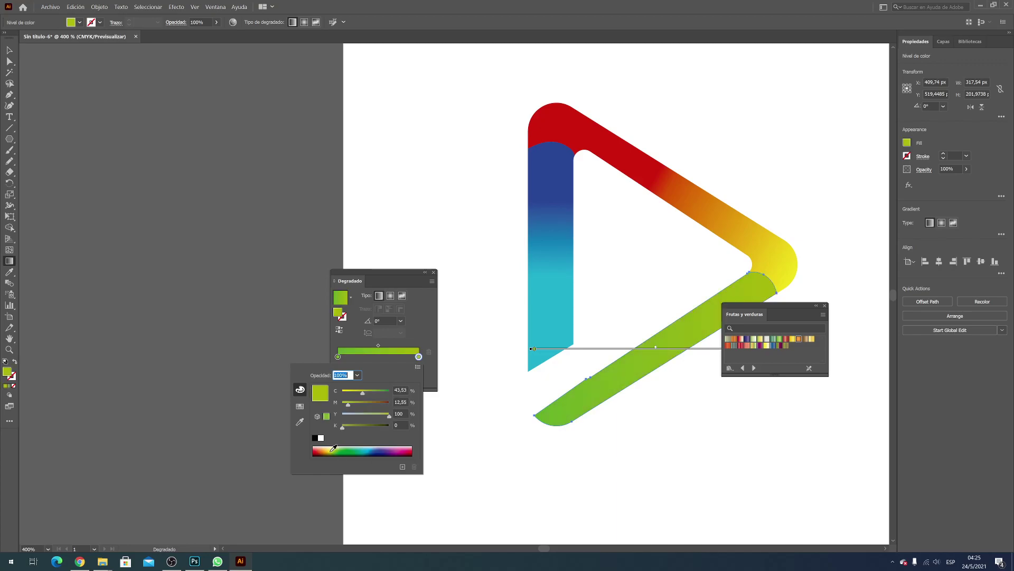
pyautogui.click(328, 449)
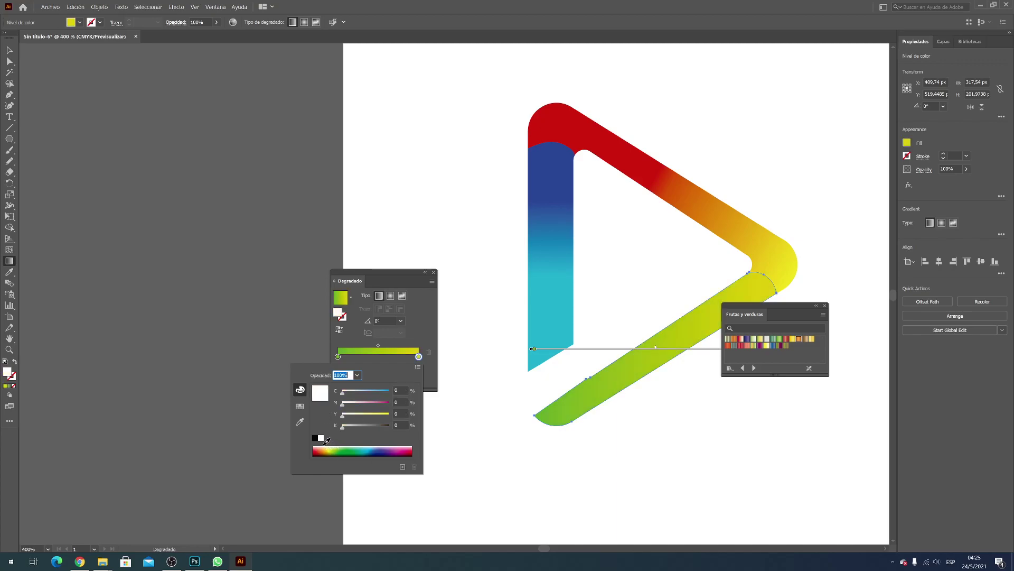
pyautogui.click(328, 448)
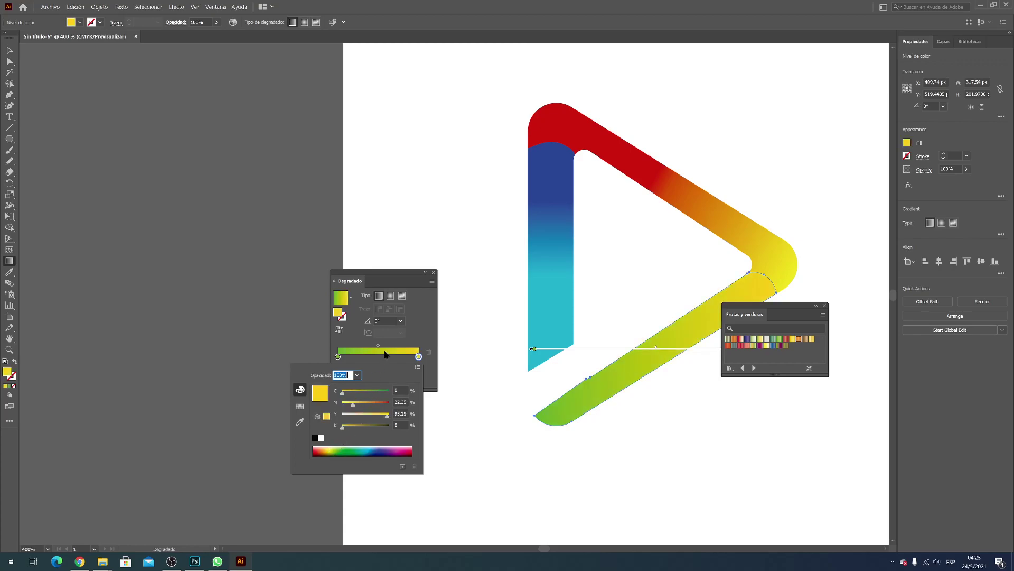
pyautogui.click(397, 329)
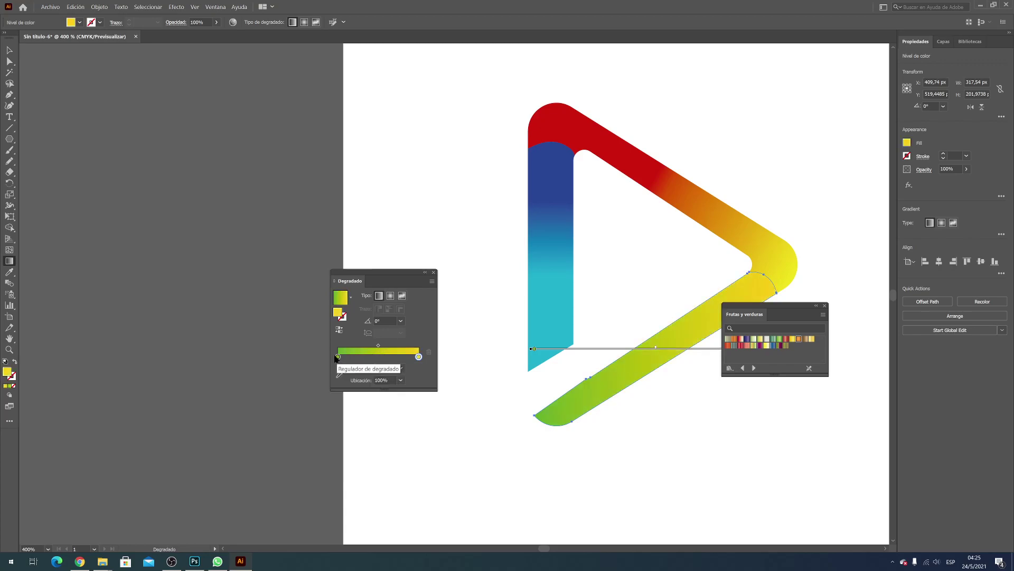
pyautogui.moveTo(338, 357); pyautogui.dragTo(370, 357)
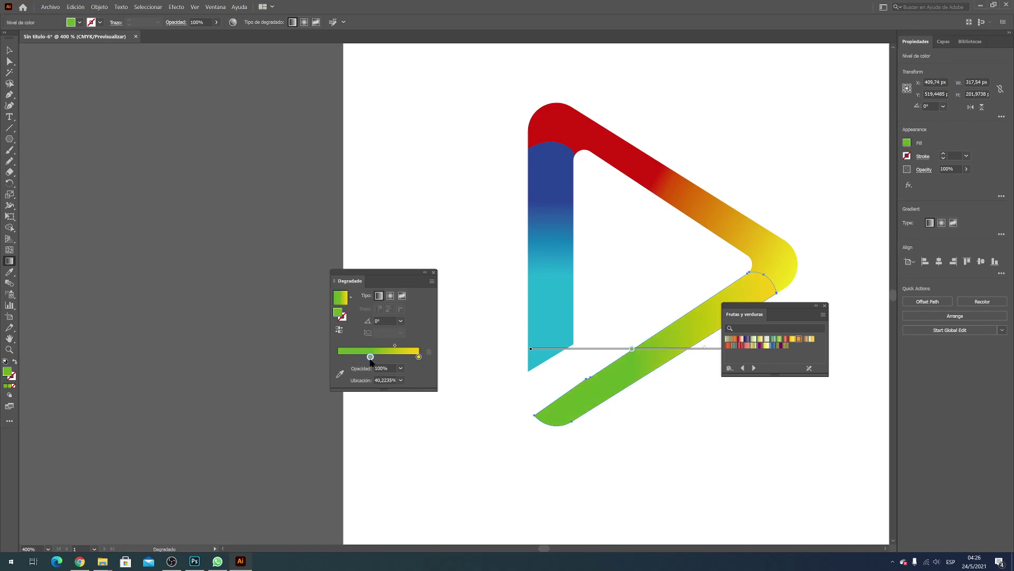
# - Enter a 45° angle, then drag the gradient to run diagonally along the band at about 37.7°
pyautogui.click(379, 321)
pyautogui.write('45')
pyautogui.press('Return')
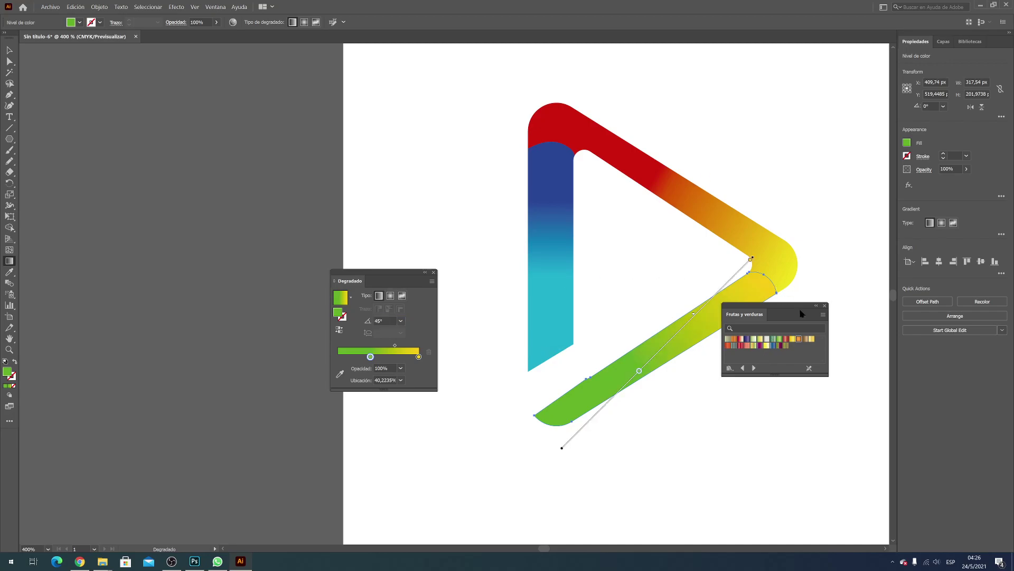
pyautogui.moveTo(801, 314); pyautogui.dragTo(806, 380)
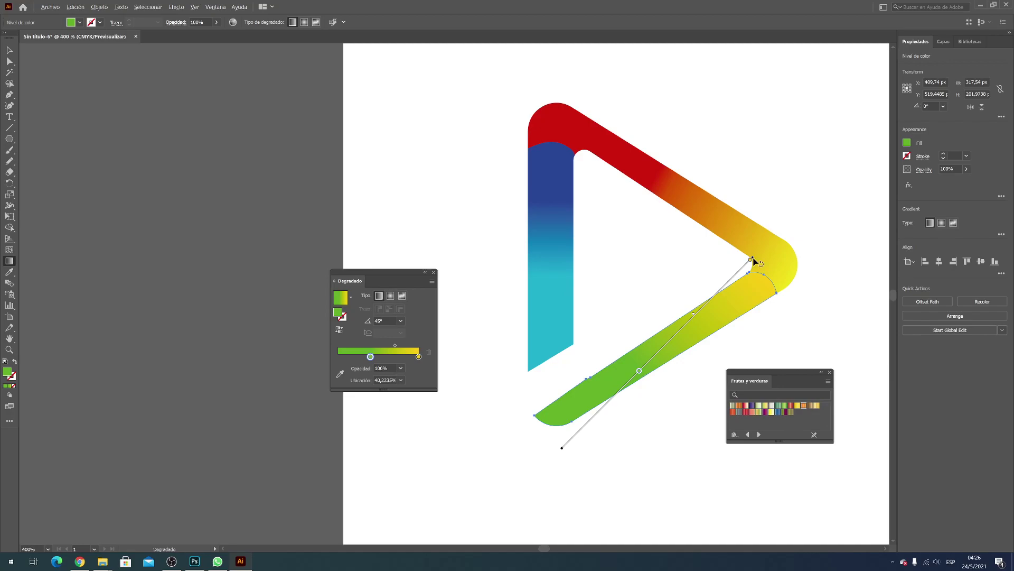
pyautogui.moveTo(752, 261)
pyautogui.mouseDown()
pyautogui.moveTo(770, 275)
pyautogui.moveTo(740, 275)
pyautogui.moveTo(767, 293)
pyautogui.mouseUp()
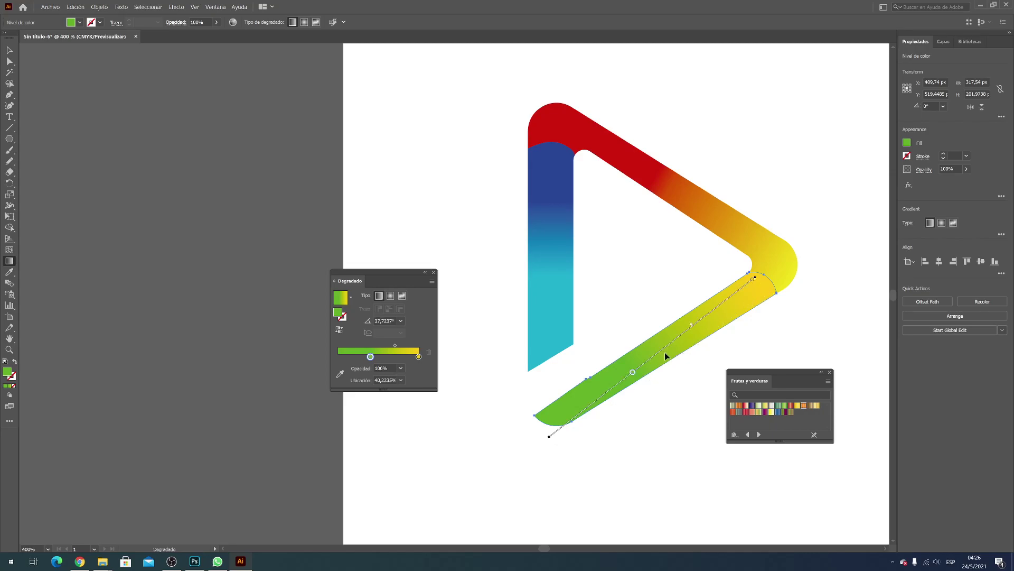
pyautogui.moveTo(635, 377); pyautogui.dragTo(631, 381)
pyautogui.press('v')
pyautogui.click(468, 215)
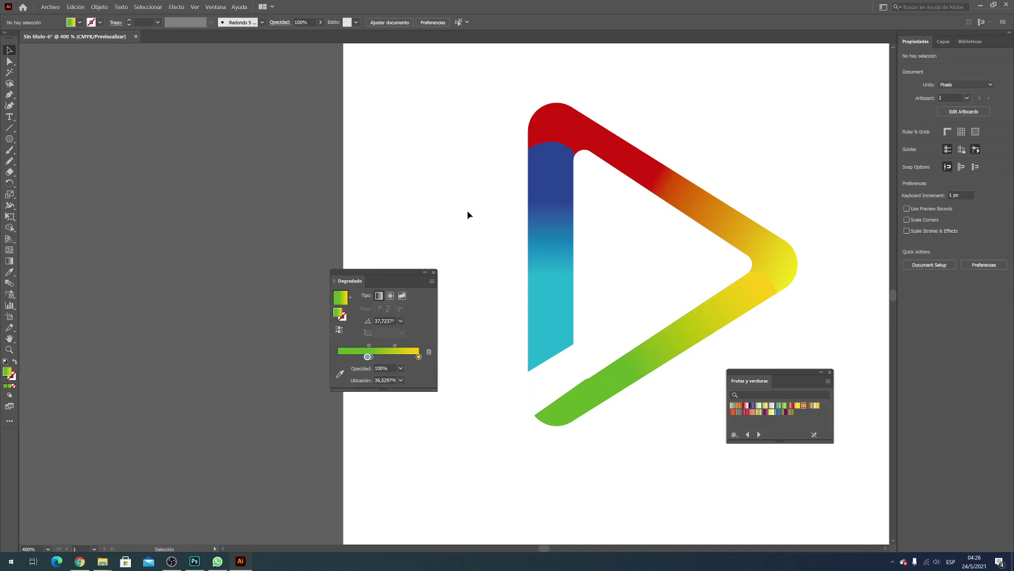
pyautogui.scroll(-1, 469, 215)
pyautogui.moveTo(393, 274); pyautogui.dragTo(271, 199)
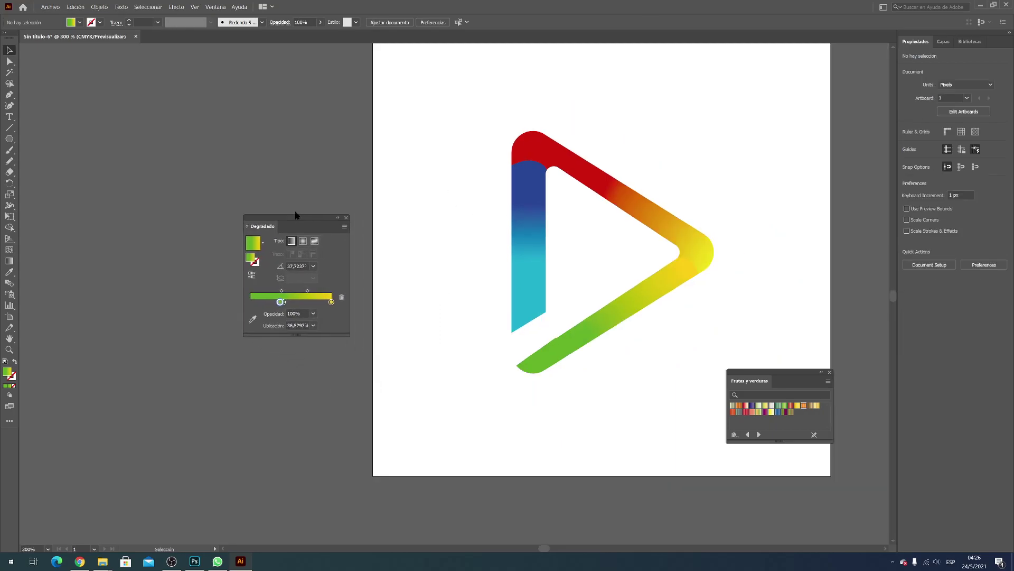
pyautogui.moveTo(441, 83); pyautogui.dragTo(755, 370)
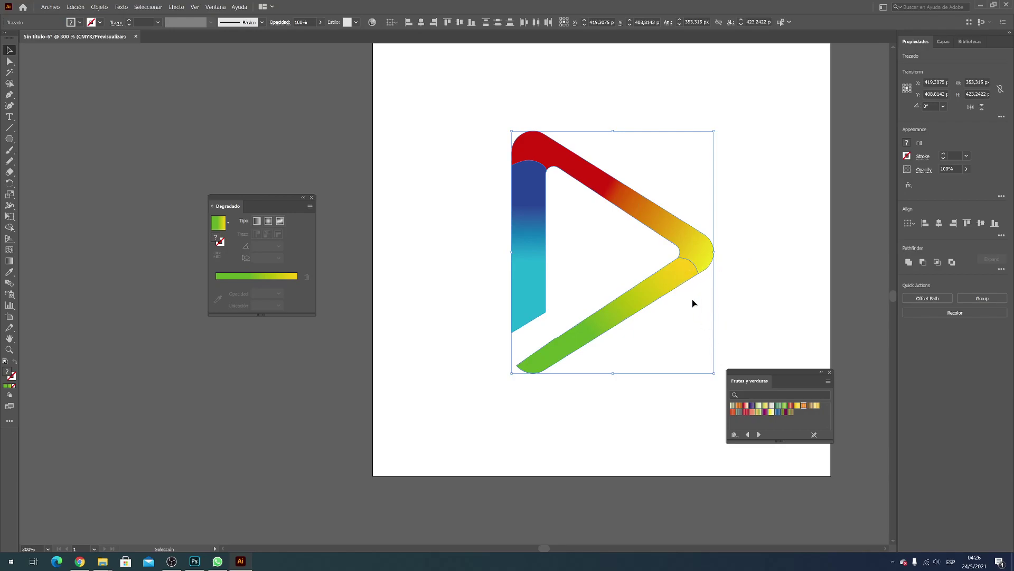
pyautogui.click(738, 270)
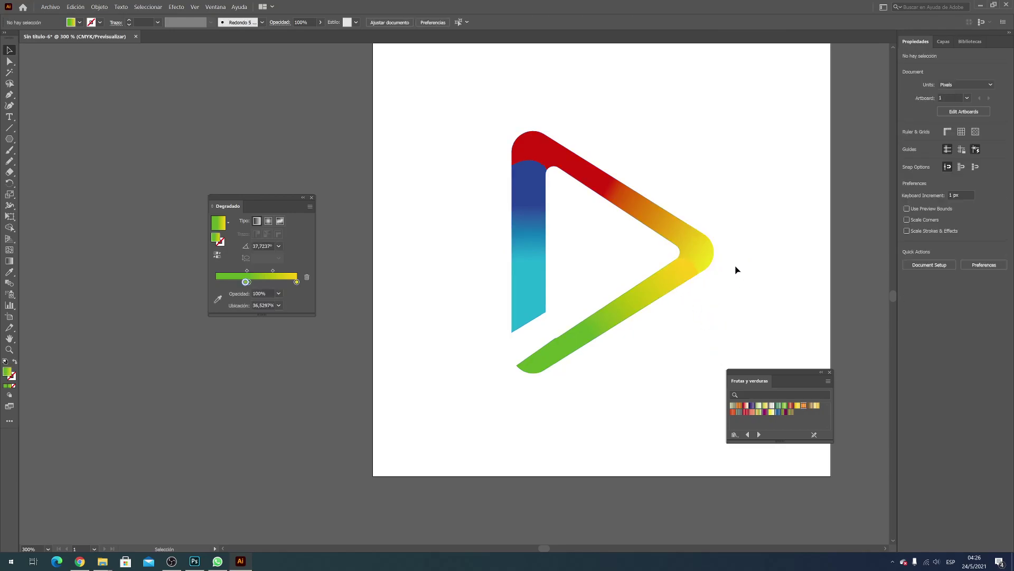
pyautogui.scroll(-1, 704, 174)
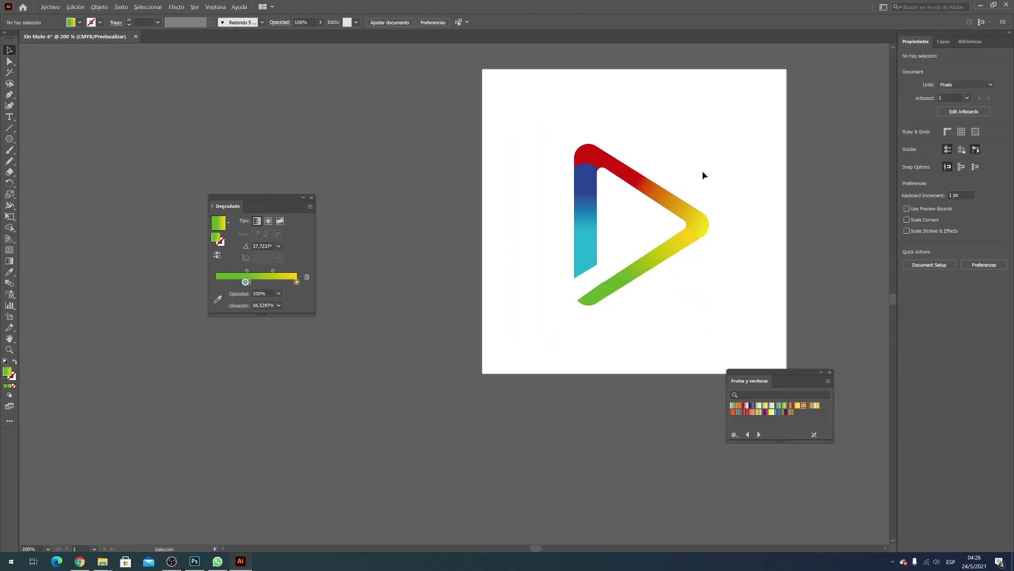
pyautogui.scroll(1, 727, 195)
pyautogui.click(636, 296)
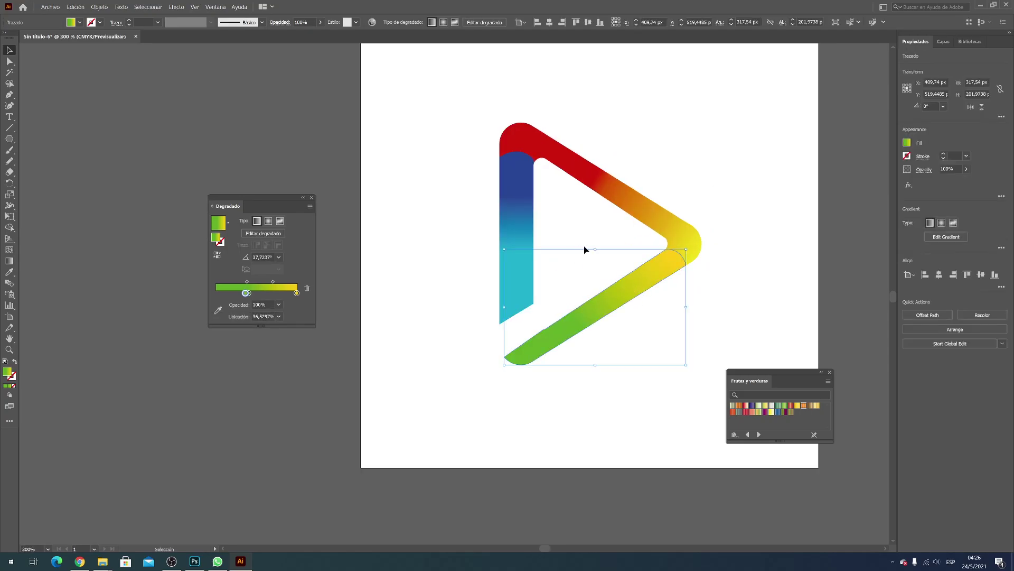
pyautogui.moveTo(595, 249); pyautogui.dragTo(582, 213)
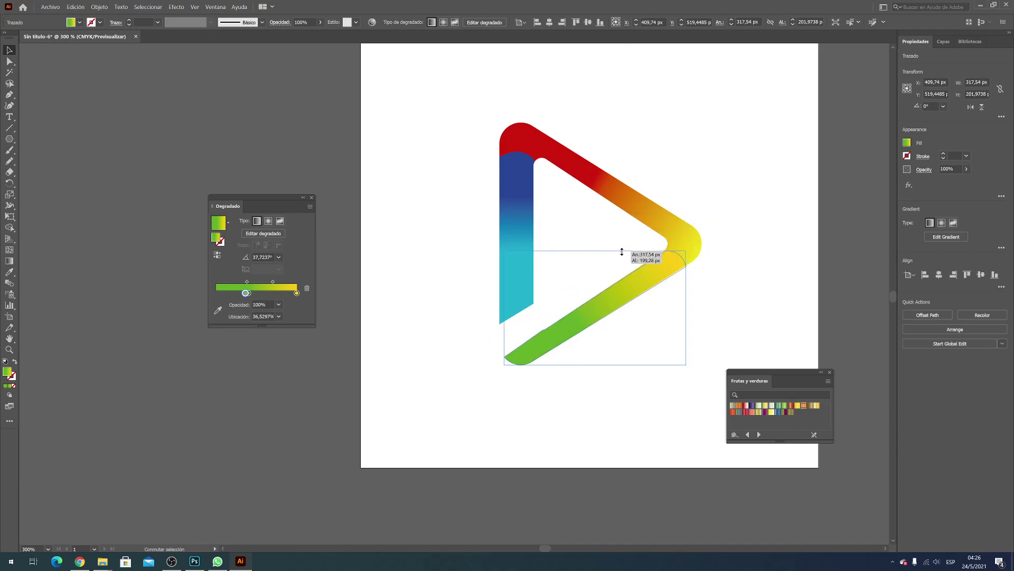
pyautogui.moveTo(582, 213); pyautogui.dragTo(621, 251)
pyautogui.press('v')
pyautogui.click(645, 324)
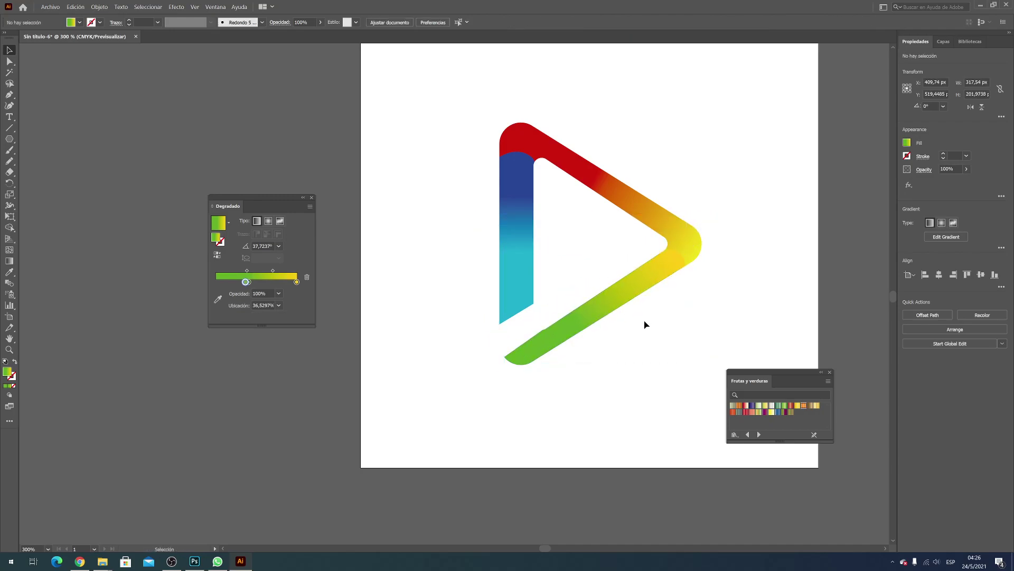
pyautogui.scroll(1, 814, 232)
pyautogui.keyDown('alt'); pyautogui.scroll(-1, 803, 240); pyautogui.keyUp('alt')
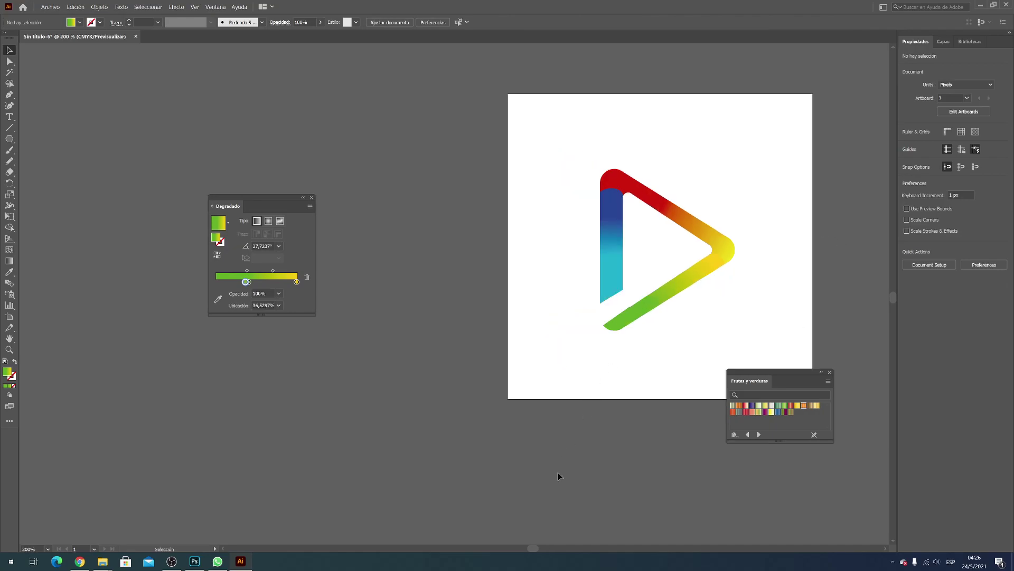
pyautogui.moveTo(533, 549); pyautogui.dragTo(544, 539)
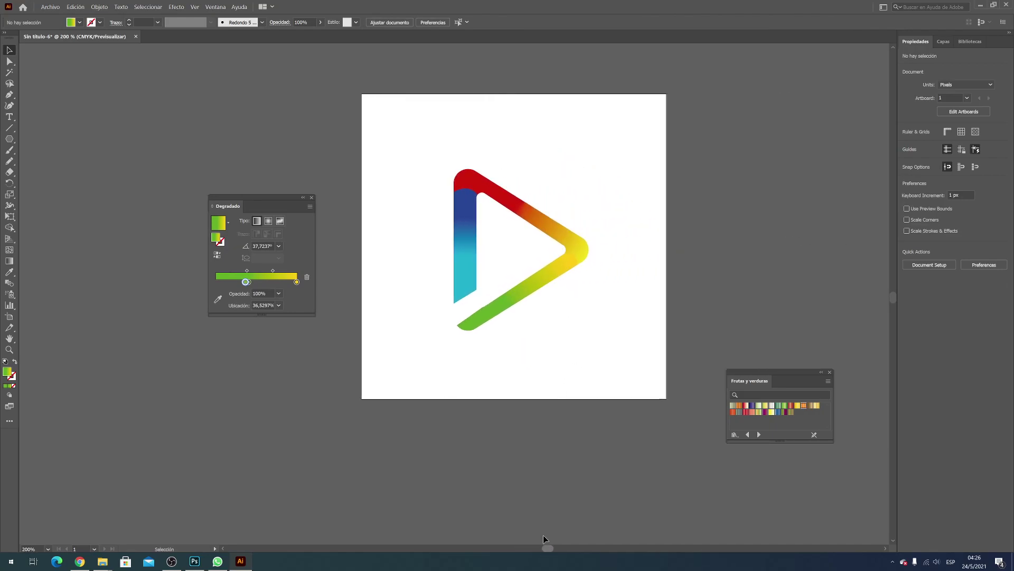
pyautogui.click(469, 324)
pyautogui.click(470, 353)
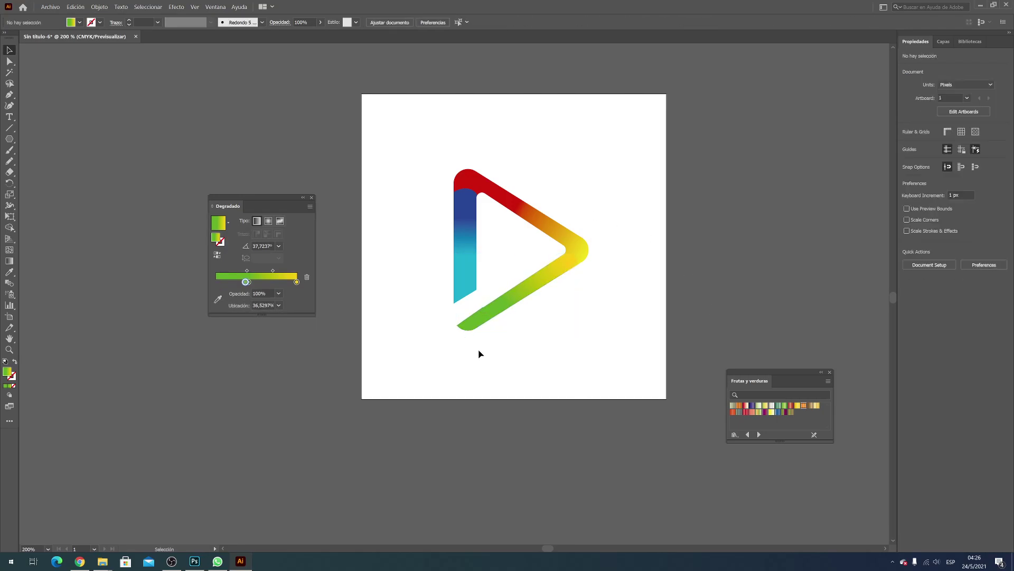